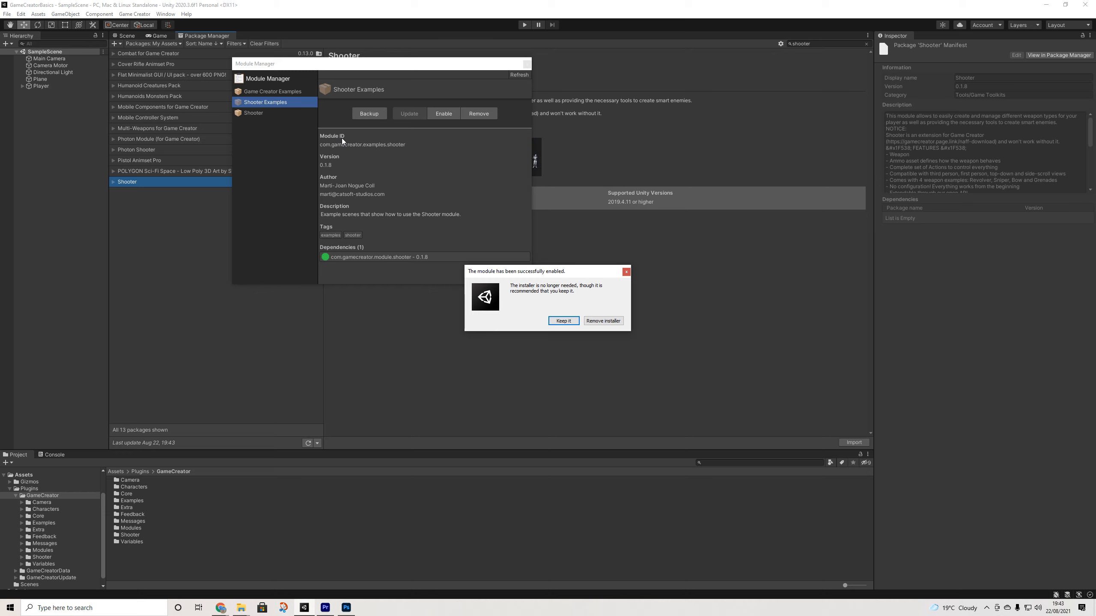
Keep the Shooter Examples installer, close the Module Manager and return to the Scene view
{"action": "left_click", "coordinate": [563, 321]}
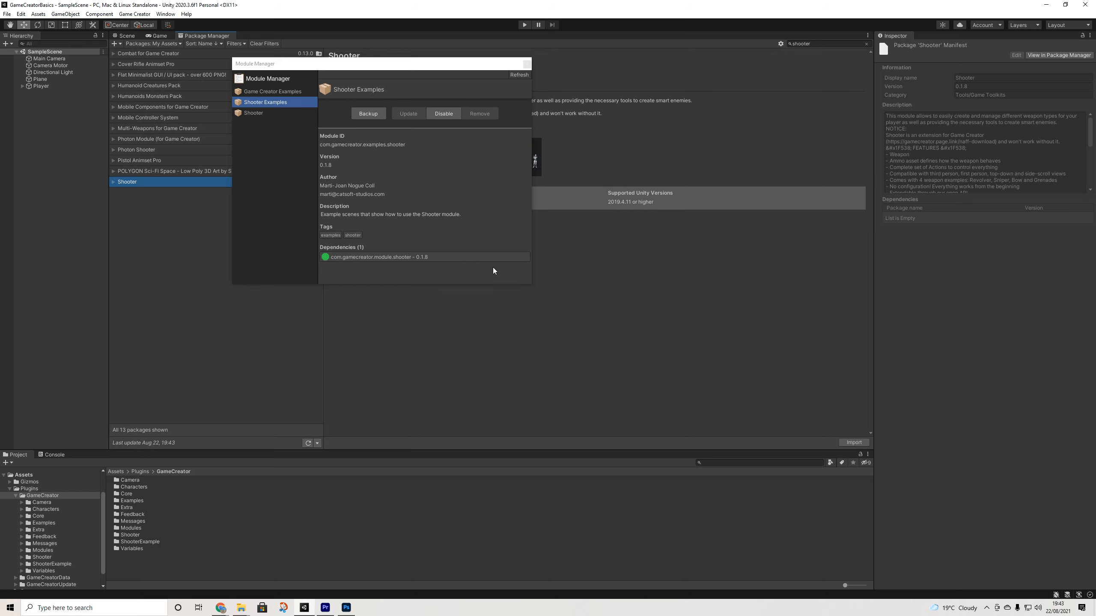
{"action": "left_click", "coordinate": [527, 64]}
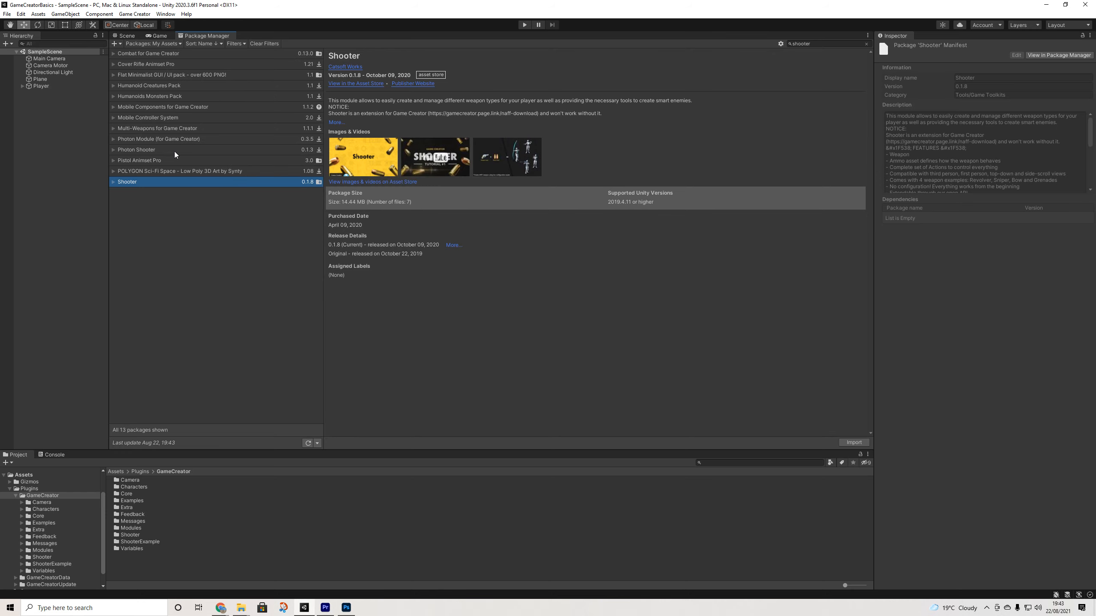
{"action": "left_click", "coordinate": [124, 38]}
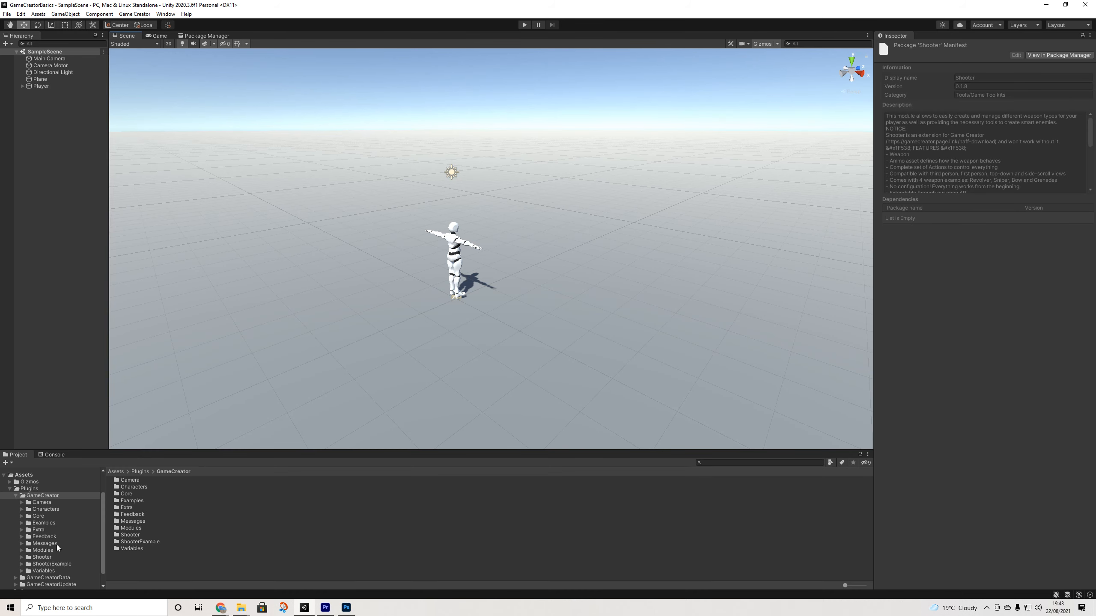
Open the Example1-BasicSetup scene from the Scenes folder inside GameCreator's ShooterExample folder
{"action": "left_click", "coordinate": [48, 564]}
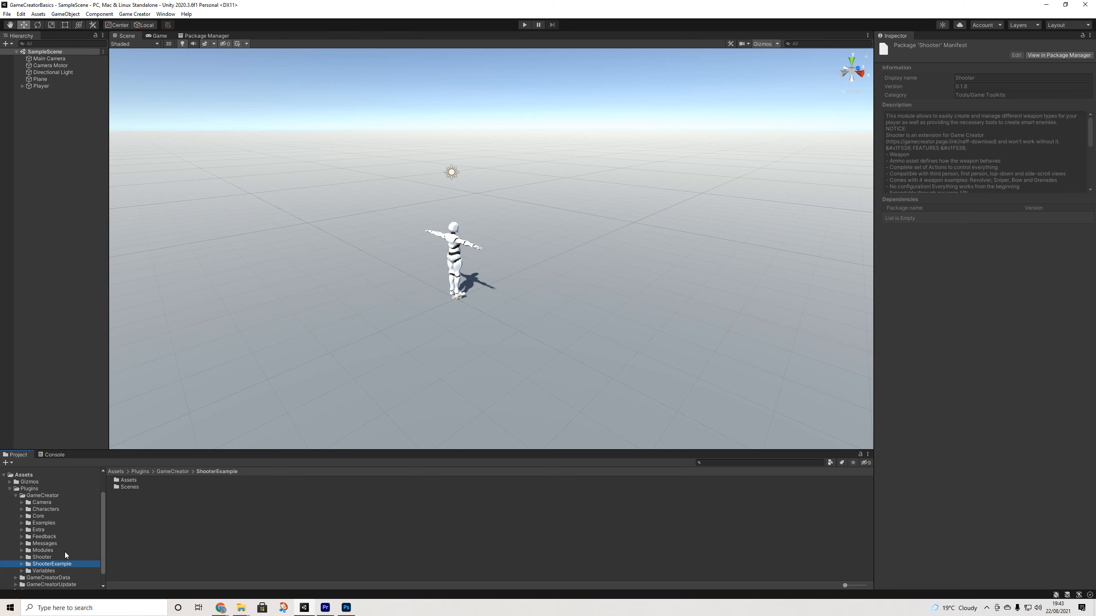
{"action": "double_click", "coordinate": [129, 487]}
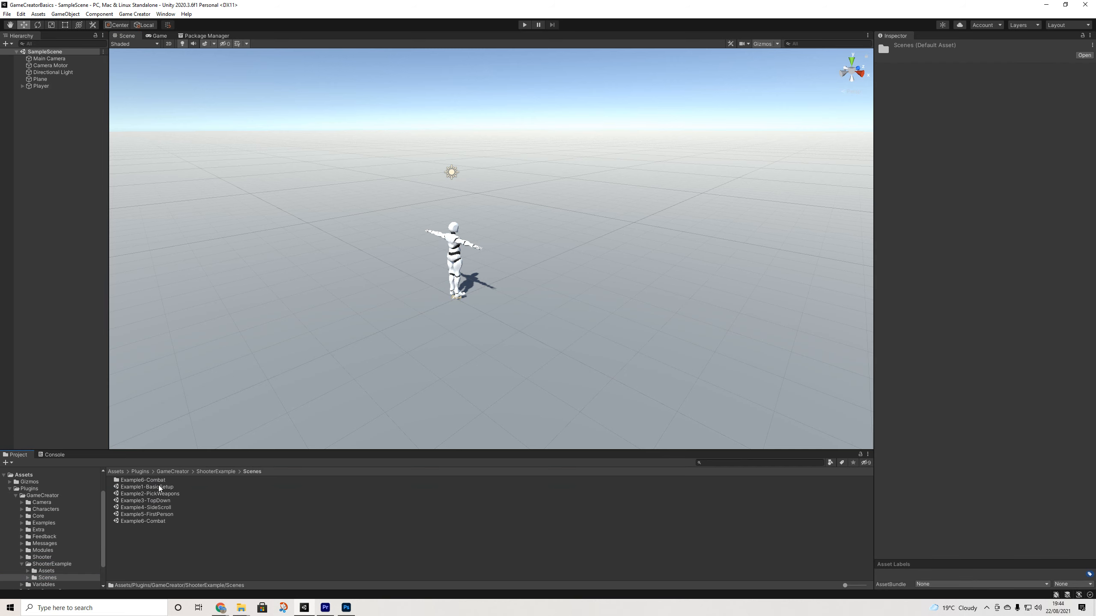
{"action": "left_click", "coordinate": [52, 565]}
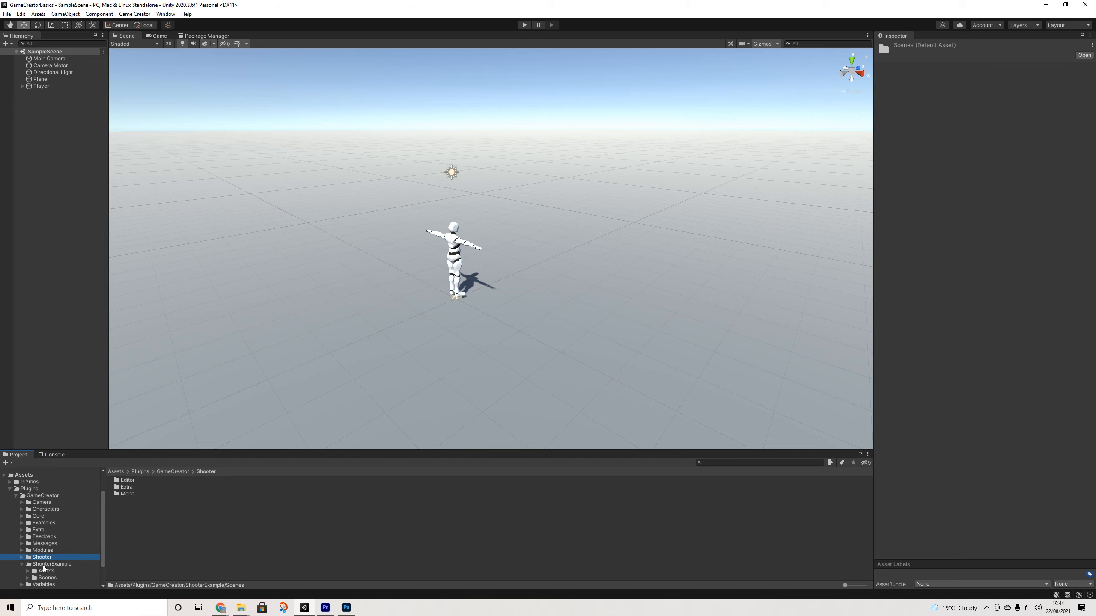
{"action": "left_click", "coordinate": [48, 579]}
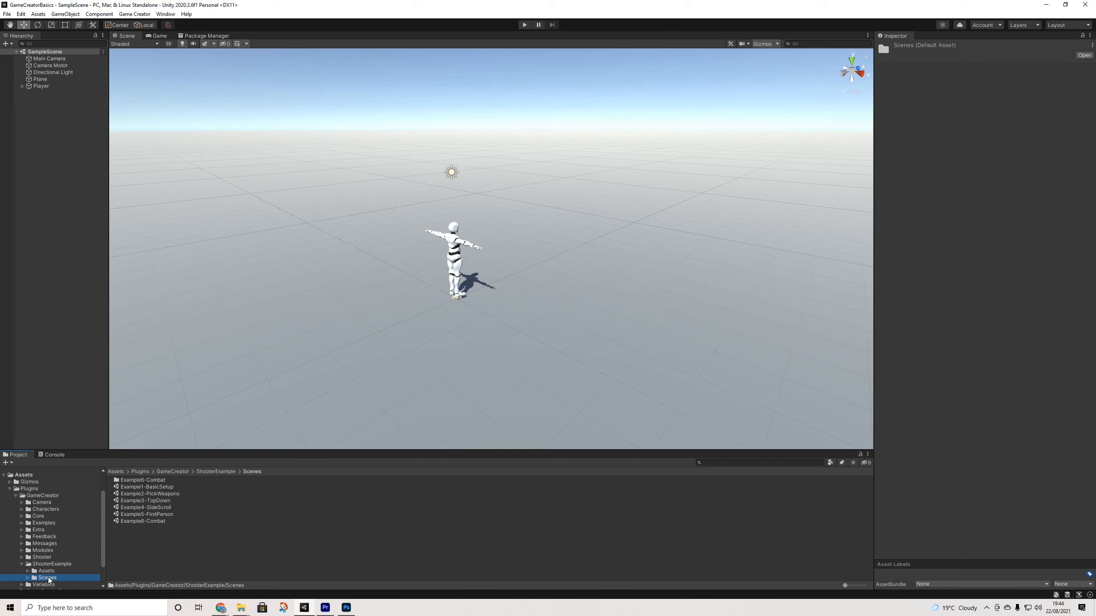
{"action": "double_click", "coordinate": [161, 489]}
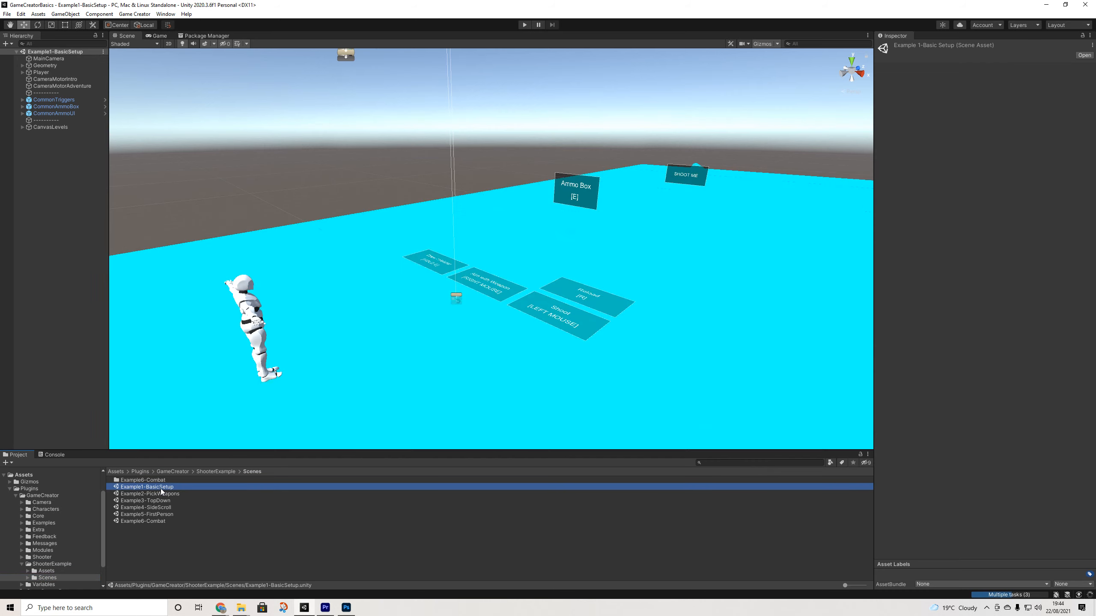
Run the Example1-BasicSetup scene, walk the player around and try drawing the weapon
{"action": "scroll", "coordinate": [405, 336], "scroll_direction": "down", "scroll_amount": 5}
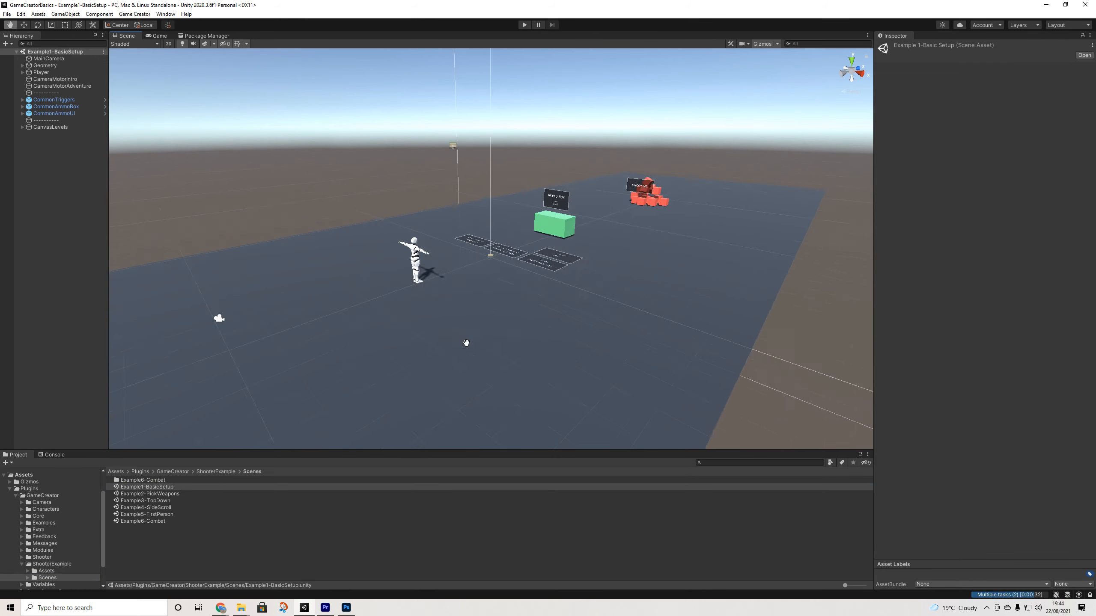
{"action": "scroll", "coordinate": [475, 328], "scroll_direction": "up", "scroll_amount": 5}
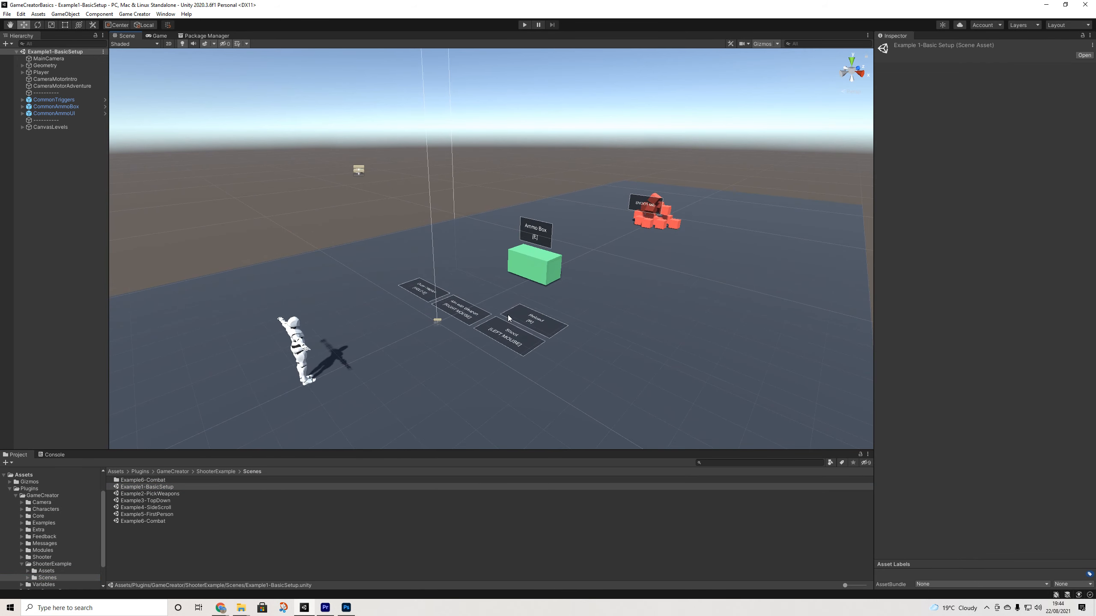
{"action": "scroll", "coordinate": [508, 315], "scroll_direction": "up", "scroll_amount": 3}
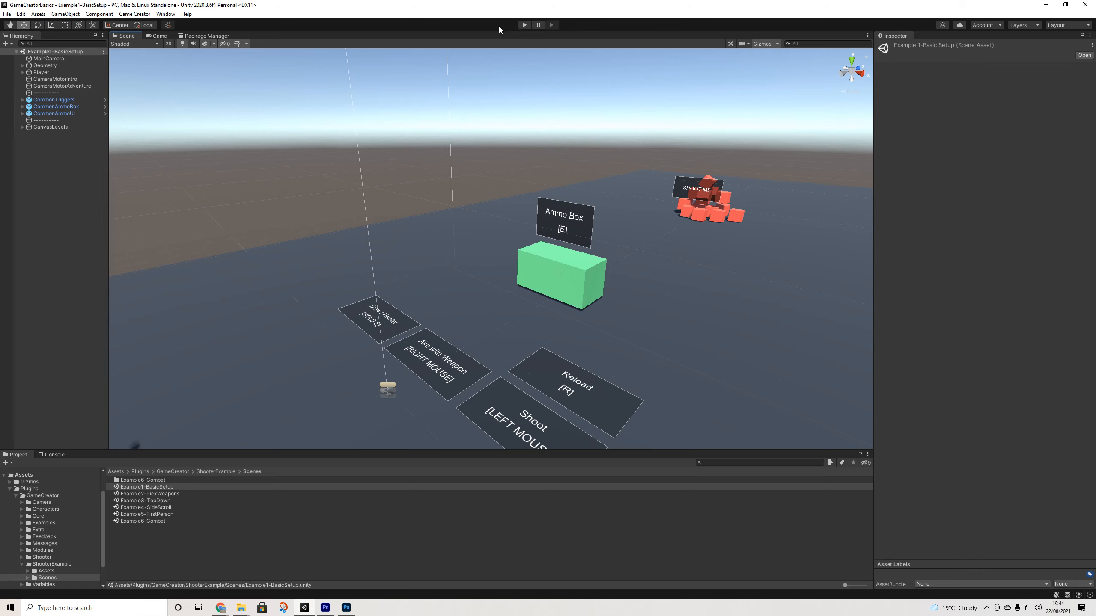
{"action": "left_click", "coordinate": [524, 25]}
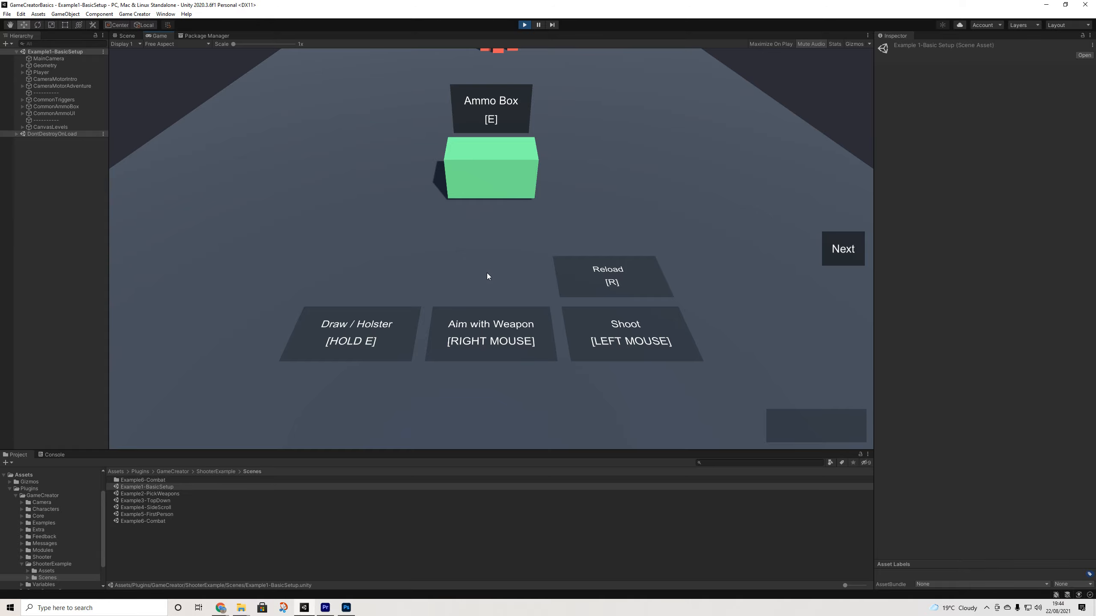
{"action": "key", "text": "w"}
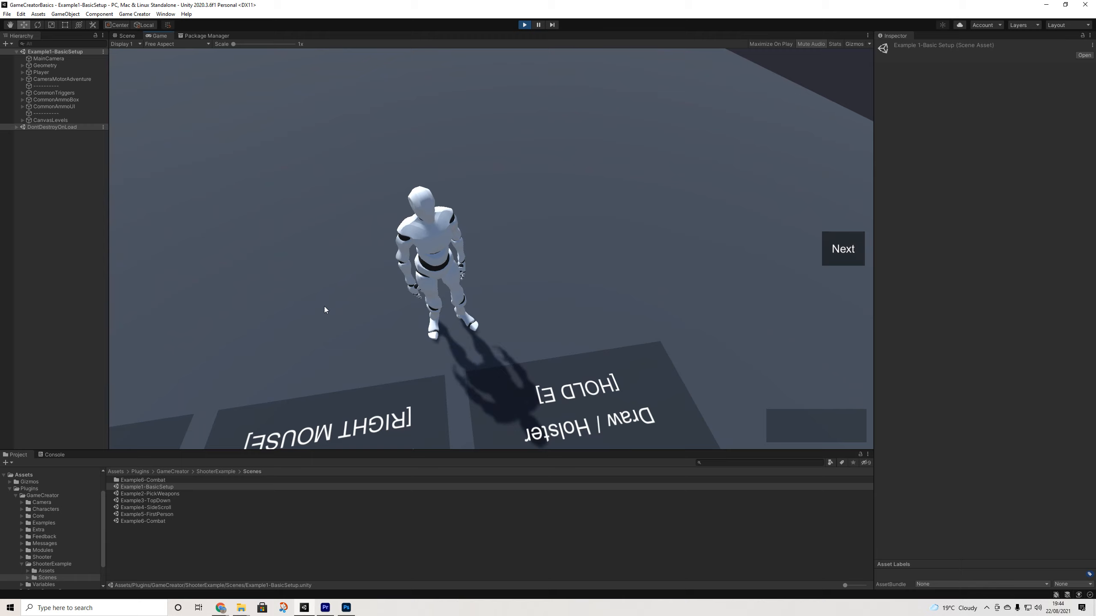
{"action": "left_click", "coordinate": [51, 455]}
{"action": "key", "text": "e"}
{"action": "left_click", "coordinate": [456, 211]}
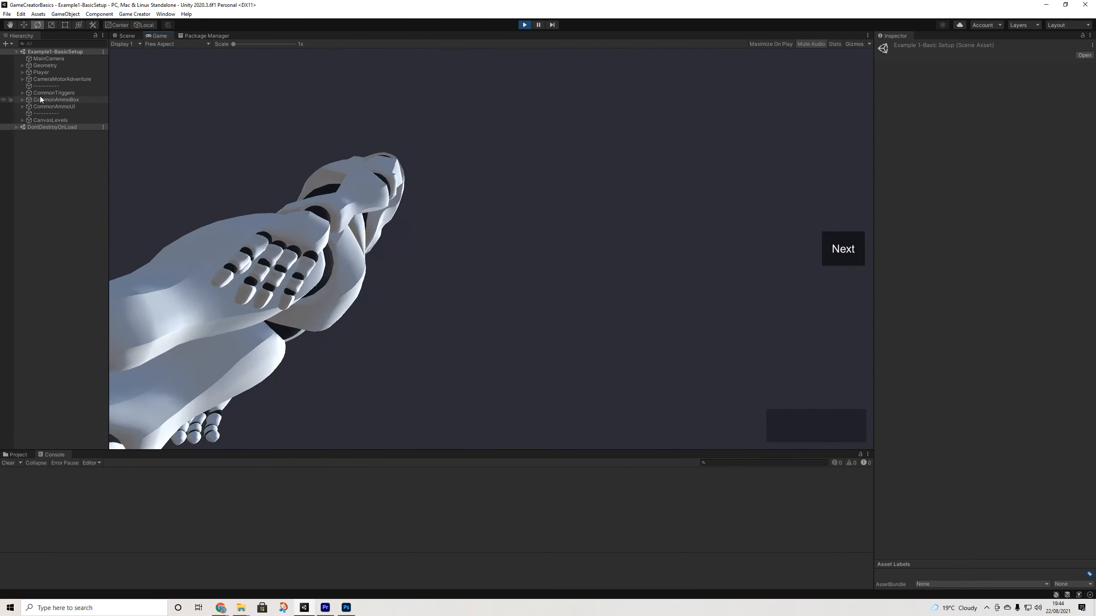
Examine the TriggerHolster trigger under CommonTriggers and the draw and holster actions in its Conditions
{"action": "left_click", "coordinate": [37, 93]}
{"action": "left_click", "coordinate": [23, 95]}
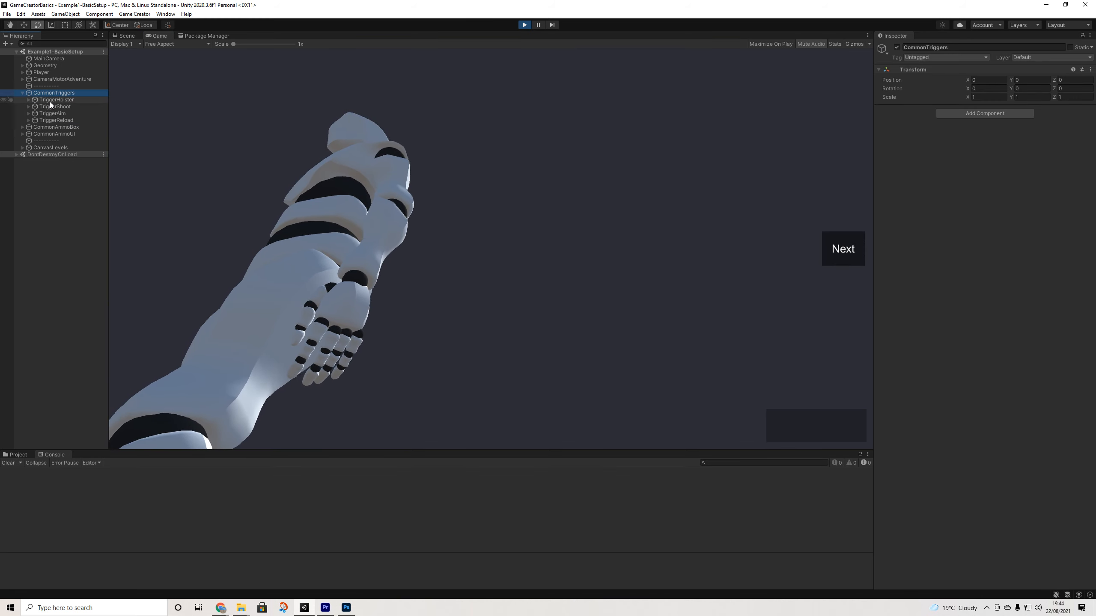
{"action": "left_click", "coordinate": [49, 101]}
{"action": "left_click", "coordinate": [931, 187]}
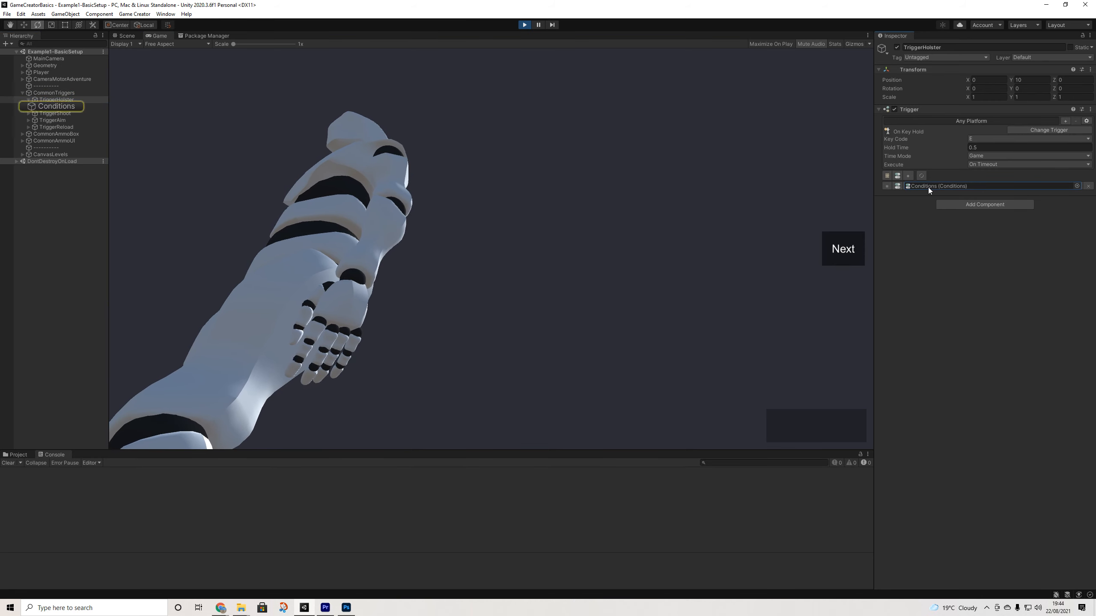
{"action": "left_click", "coordinate": [63, 107]}
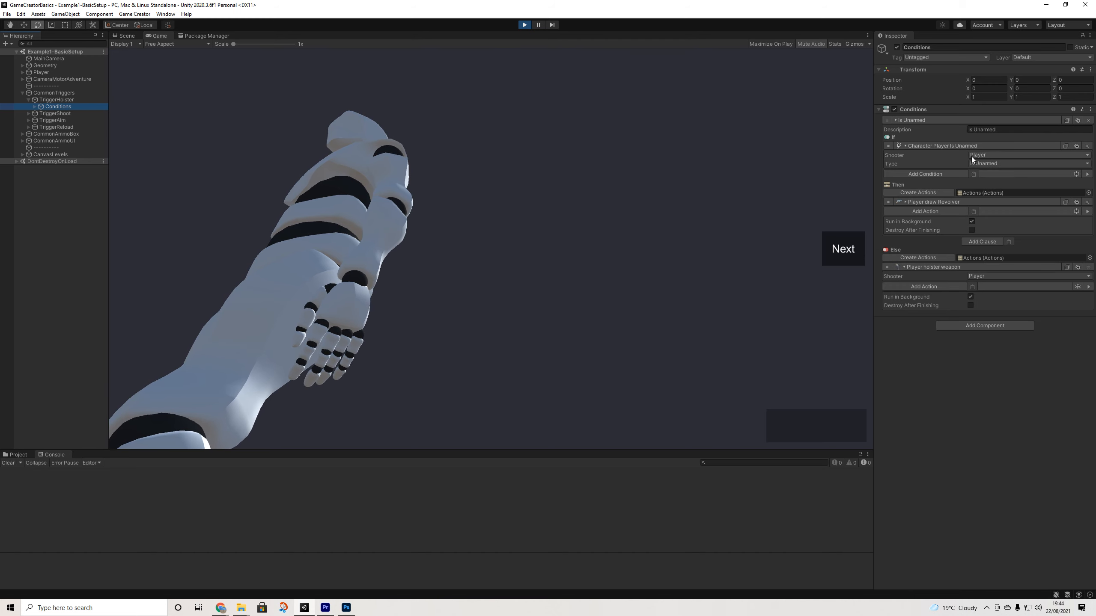
{"action": "left_click", "coordinate": [960, 202]}
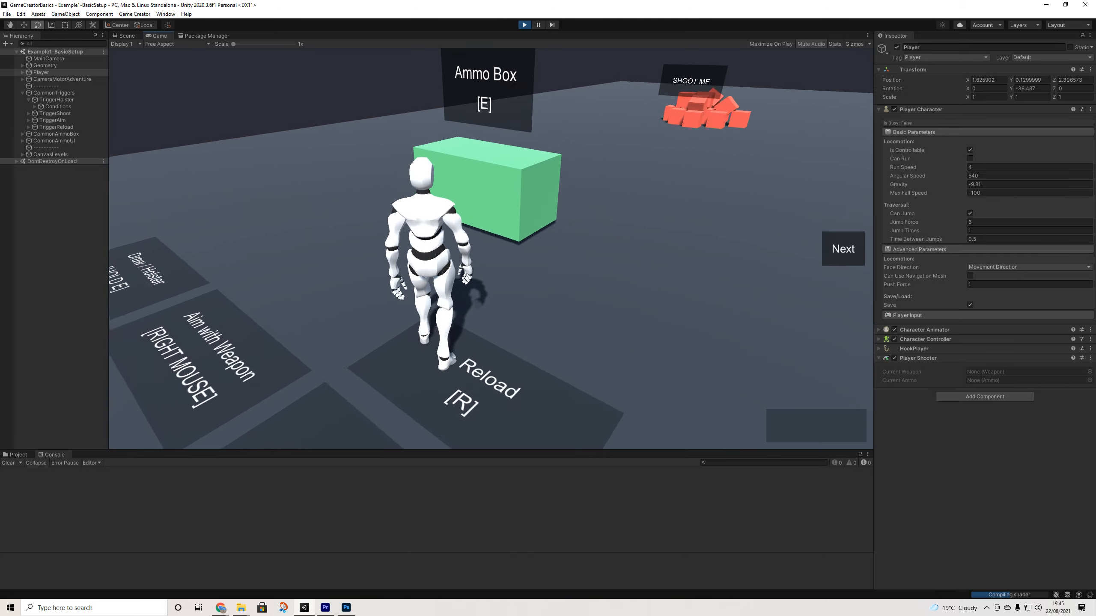
Walk the player to the SHOOT ME target and stop play mode
{"action": "key", "text": "w"}
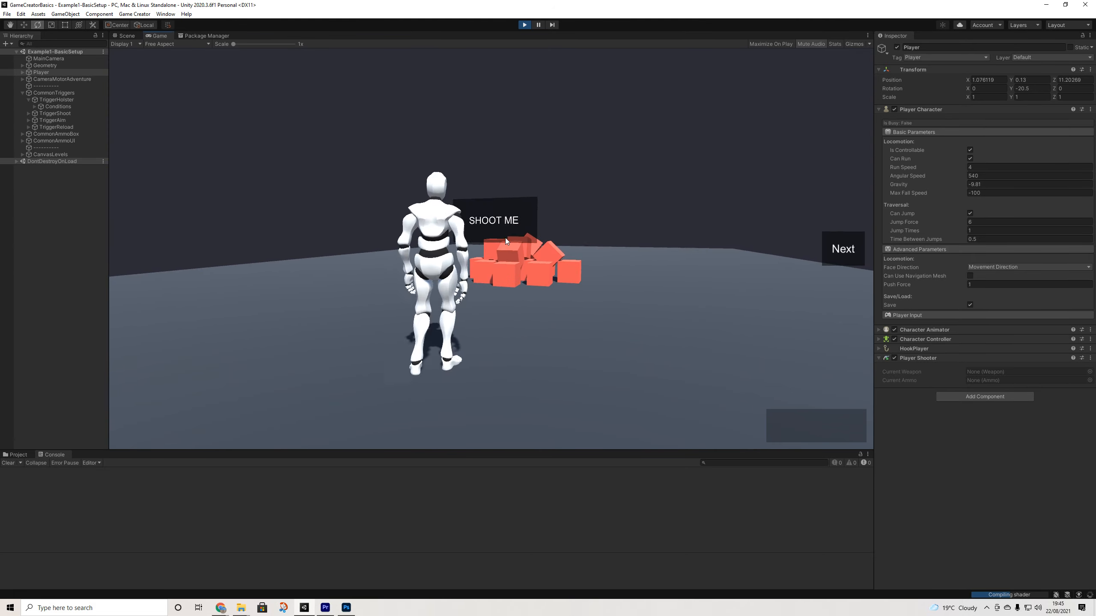
{"action": "left_click", "coordinate": [523, 25]}
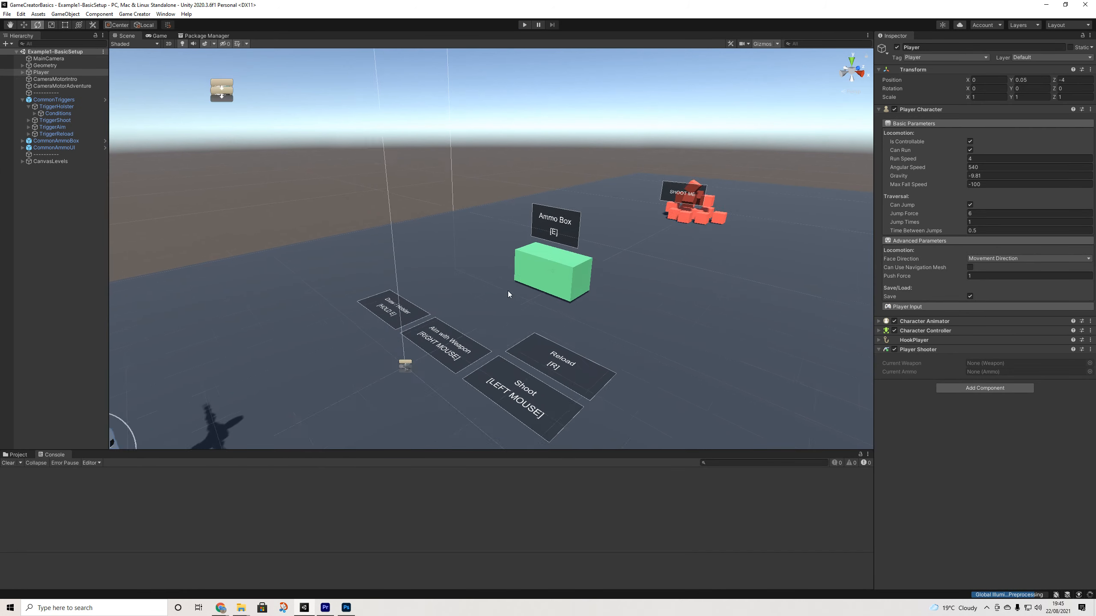
Examine the red target cubes in the scene and the components of an individual Cube in the Cubes group
{"action": "middle_click_drag", "start_coordinate": [363, 334], "coordinate": [384, 329]}
{"action": "left_click_drag", "start_coordinate": [384, 329], "coordinate": [469, 397], "text": "alt"}
{"action": "middle_click_drag", "start_coordinate": [274, 384], "coordinate": [389, 522]}
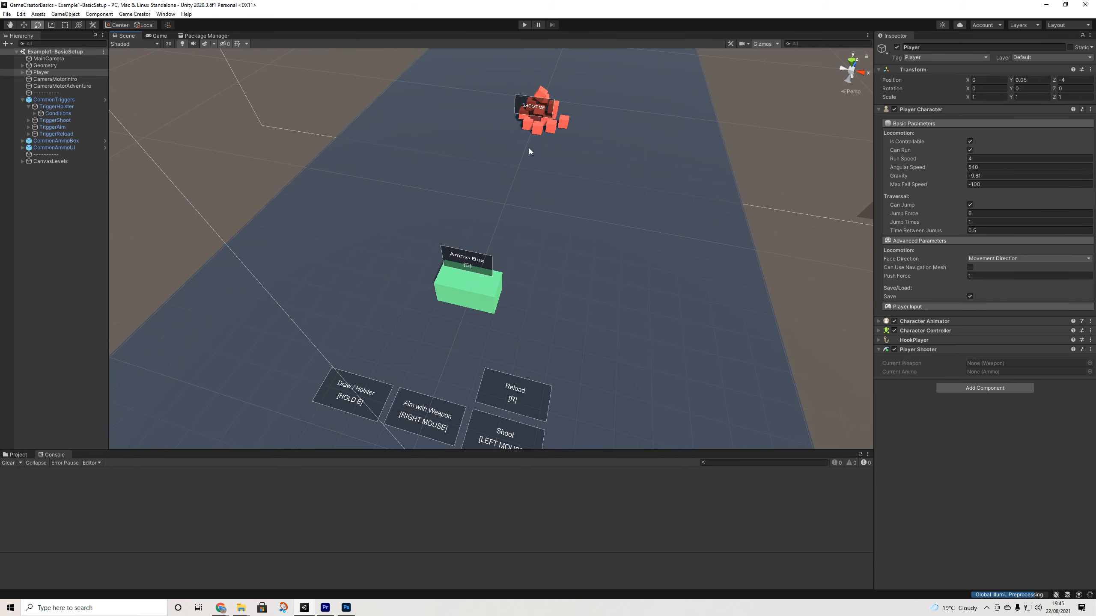
{"action": "left_click", "coordinate": [542, 127]}
{"action": "left_click", "coordinate": [543, 126]}
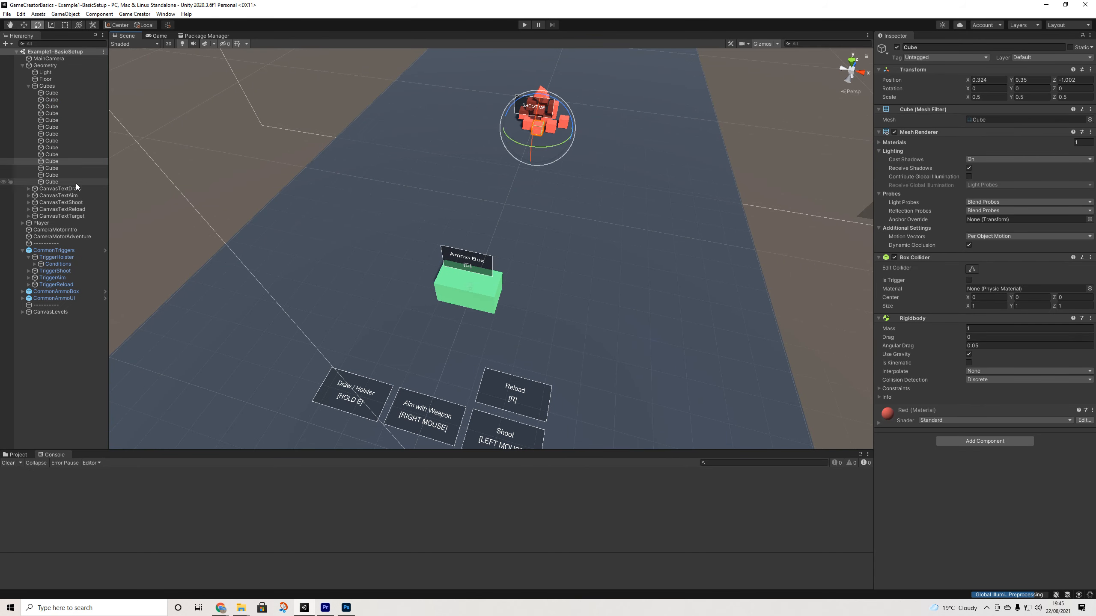
{"action": "left_click", "coordinate": [39, 87]}
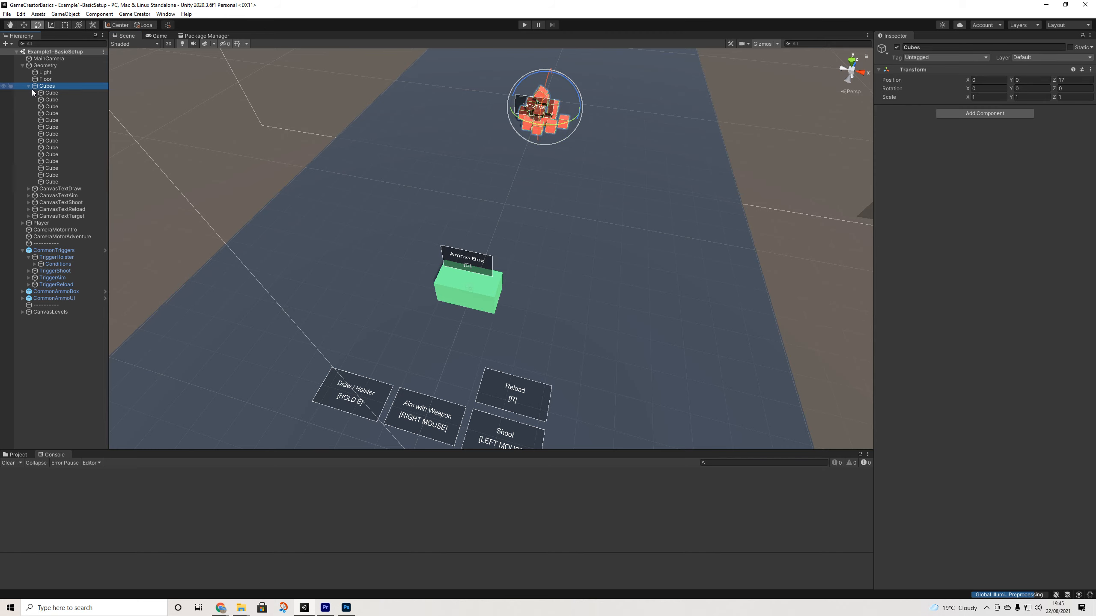
{"action": "left_click", "coordinate": [28, 87]}
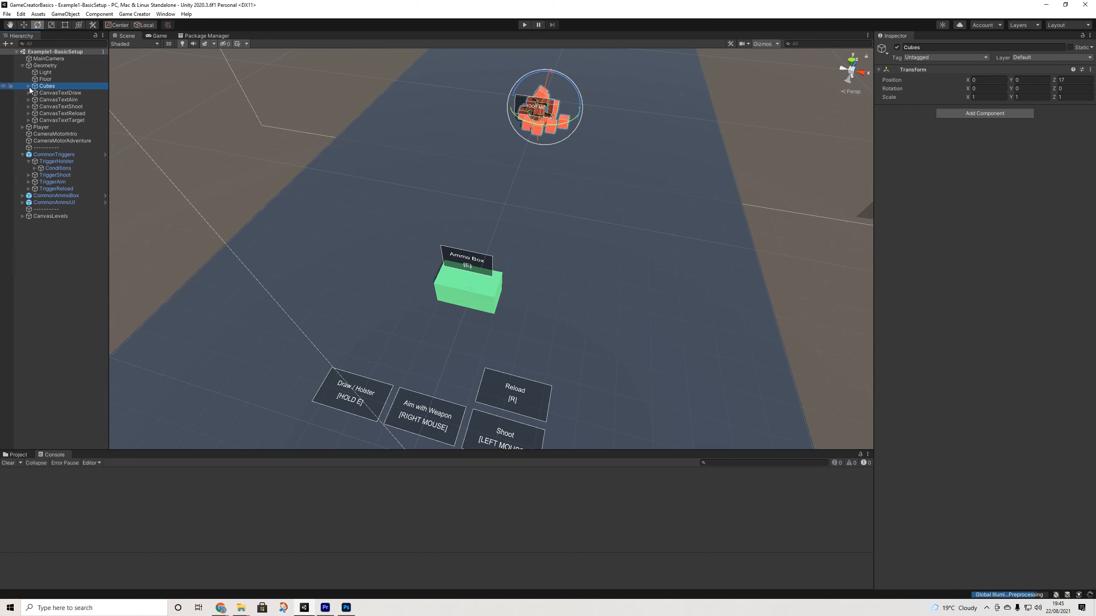
{"action": "key", "text": "f"}
{"action": "left_click_drag", "start_coordinate": [536, 198], "coordinate": [475, 151], "text": "alt"}
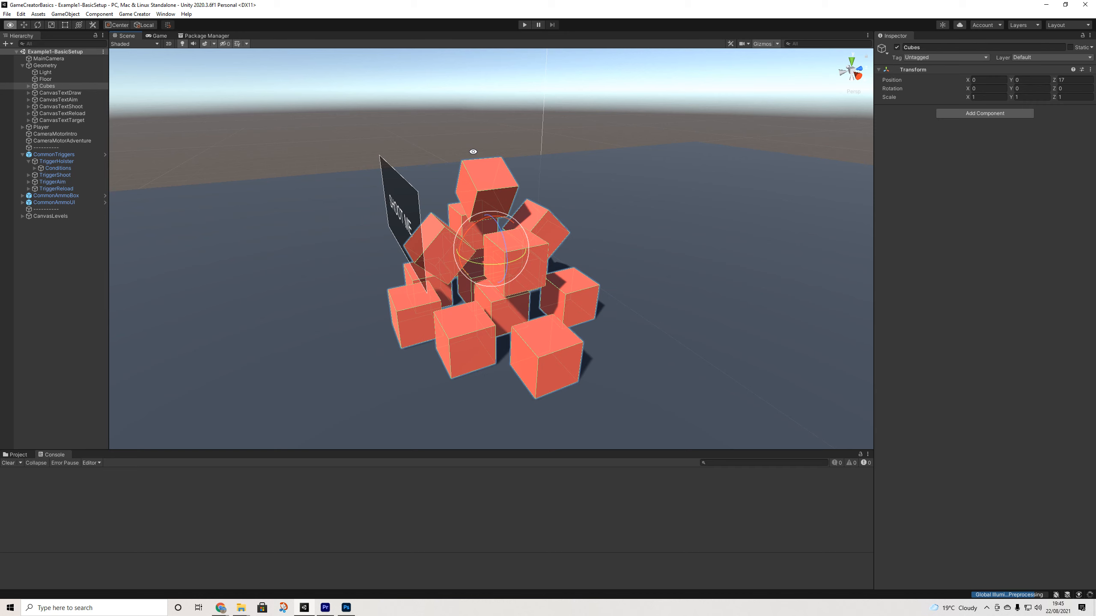
{"action": "left_click", "coordinate": [29, 86]}
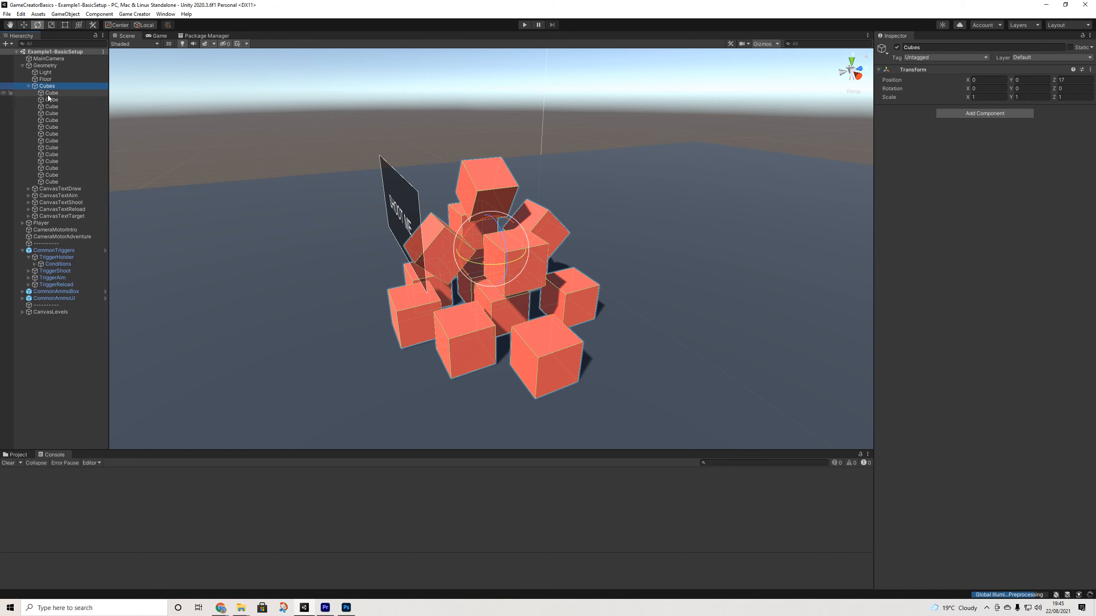
{"action": "left_click", "coordinate": [50, 94]}
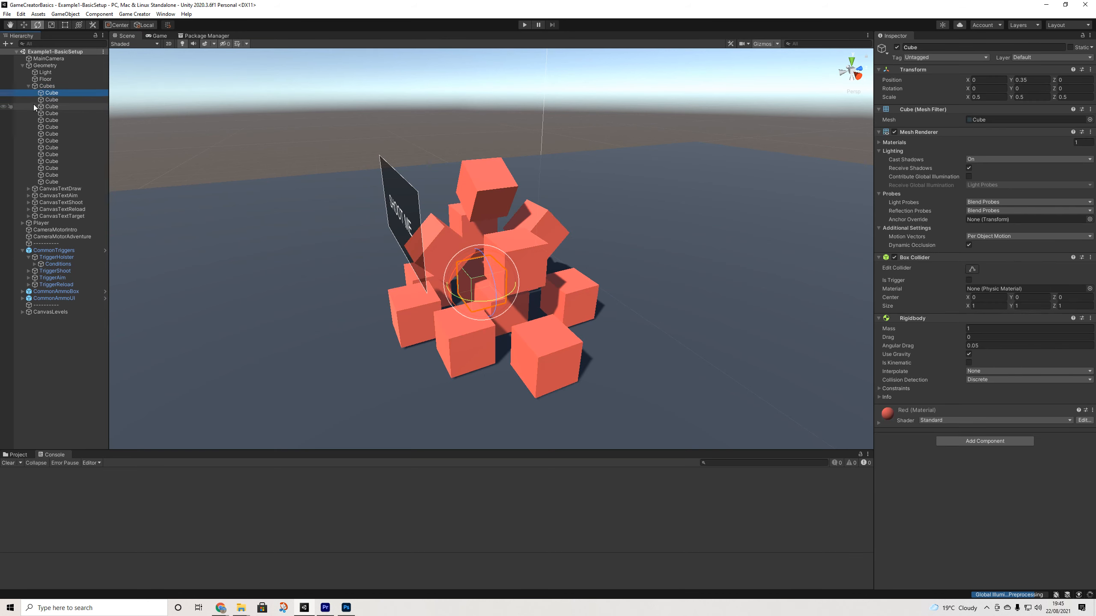
Copy the whole Cubes group from the Geometry object
{"action": "left_click", "coordinate": [29, 86]}
{"action": "left_click", "coordinate": [47, 87]}
{"action": "right_click", "coordinate": [46, 87]}
{"action": "left_click", "coordinate": [141, 276]}
Open SampleScene from the project's main Scenes folder
{"action": "scroll", "coordinate": [309, 317], "scroll_direction": "down", "scroll_amount": 5}
{"action": "scroll", "coordinate": [319, 330], "scroll_direction": "down", "scroll_amount": 1}
{"action": "key", "text": "a"}
{"action": "right_click_drag", "start_coordinate": [322, 330], "coordinate": [451, 308]}
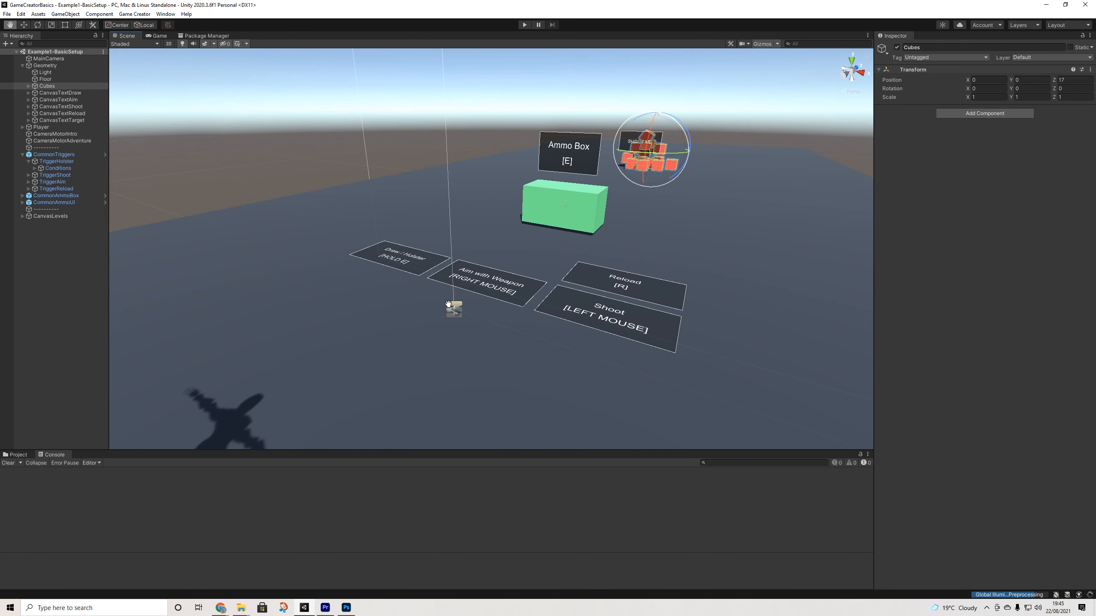
{"action": "left_click", "coordinate": [18, 455]}
{"action": "scroll", "coordinate": [43, 556], "scroll_direction": "down", "scroll_amount": 2}
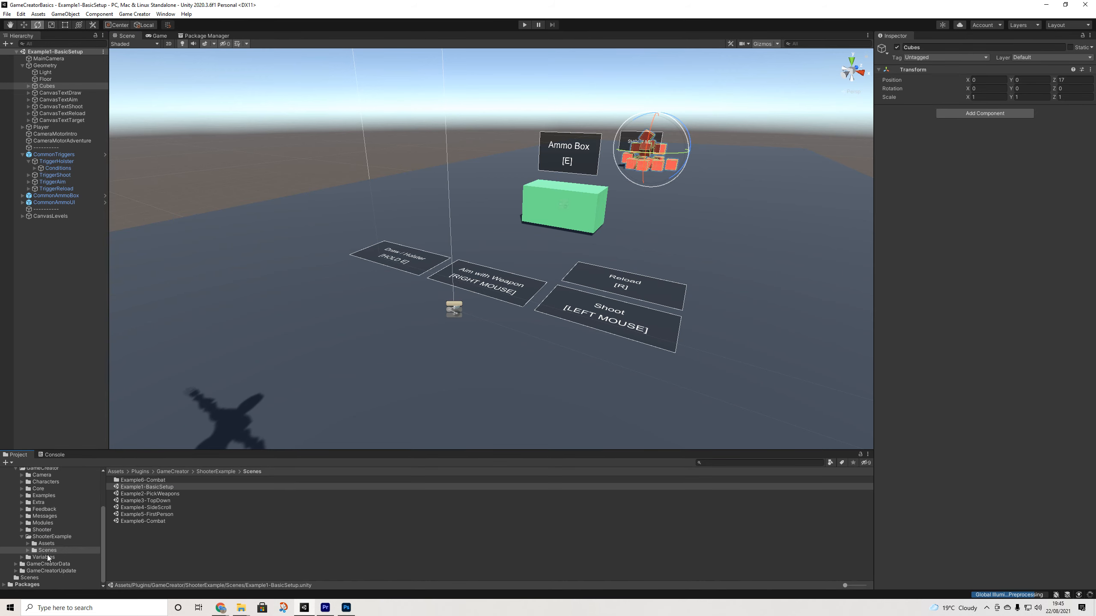
{"action": "left_click", "coordinate": [34, 577]}
{"action": "double_click", "coordinate": [137, 486]}
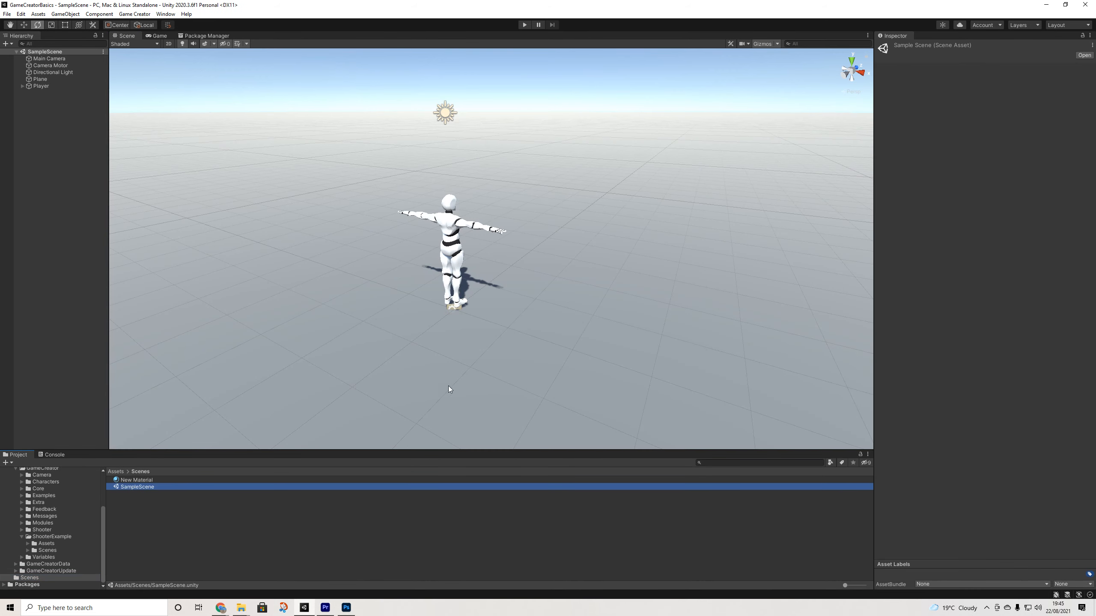
Paste the Cubes group into SampleScene and make it a child of Plane
{"action": "right_click", "coordinate": [57, 137]}
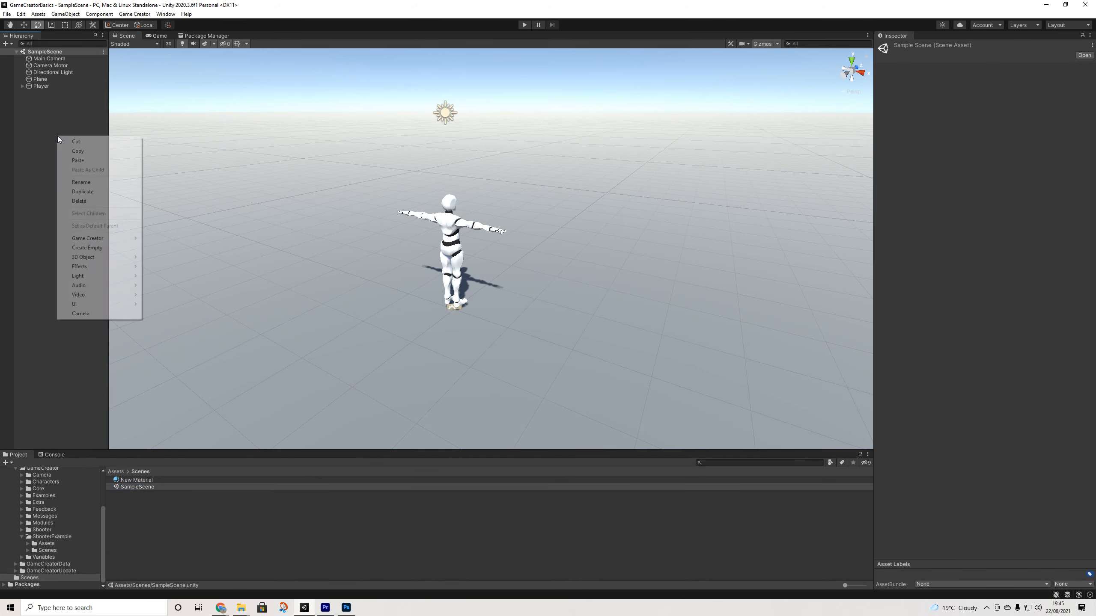
{"action": "left_click", "coordinate": [83, 161]}
{"action": "mouse_move", "coordinate": [595, 106]}
{"action": "left_mouse_down", "text": "alt"}
{"action": "mouse_move", "coordinate": [513, 178]}
{"action": "mouse_move", "coordinate": [550, 135]}
{"action": "mouse_move", "coordinate": [596, 113]}
{"action": "left_mouse_up", "text": "alt"}
{"action": "left_click", "coordinate": [29, 119]}
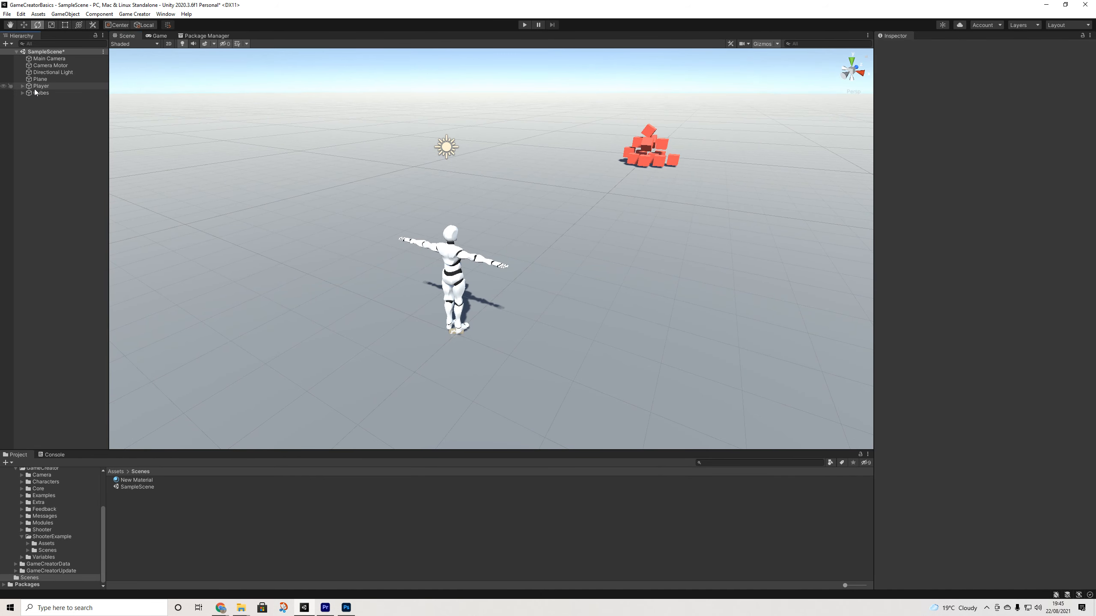
{"action": "left_click_drag", "start_coordinate": [38, 93], "coordinate": [37, 87]}
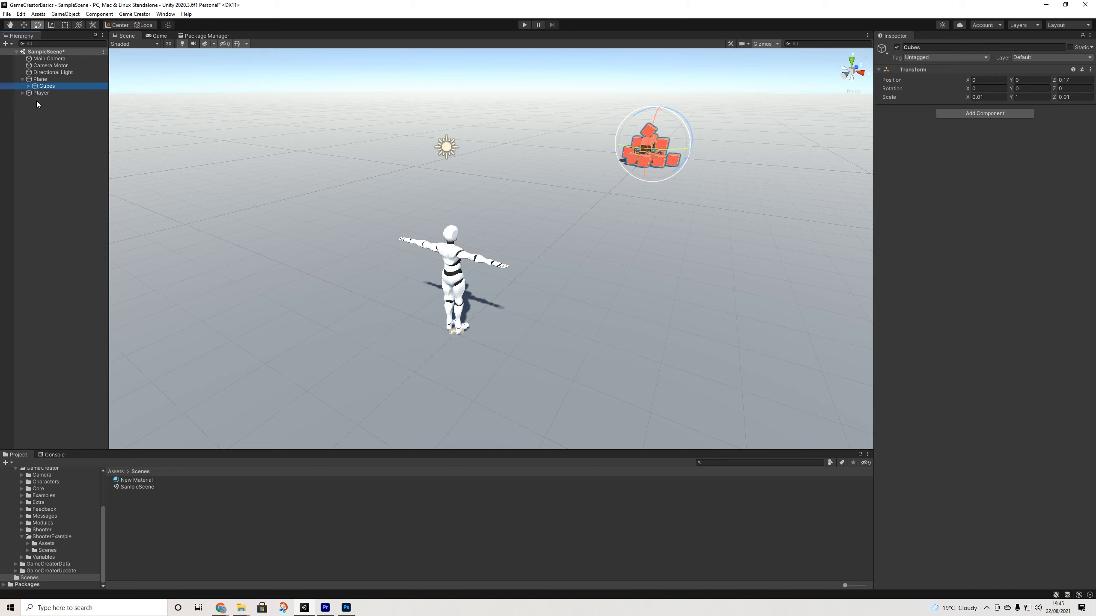
Add a Game Creator Trigger object at the root of the SampleScene hierarchy
{"action": "right_click", "coordinate": [42, 100]}
{"action": "mouse_move", "coordinate": [87, 204]}
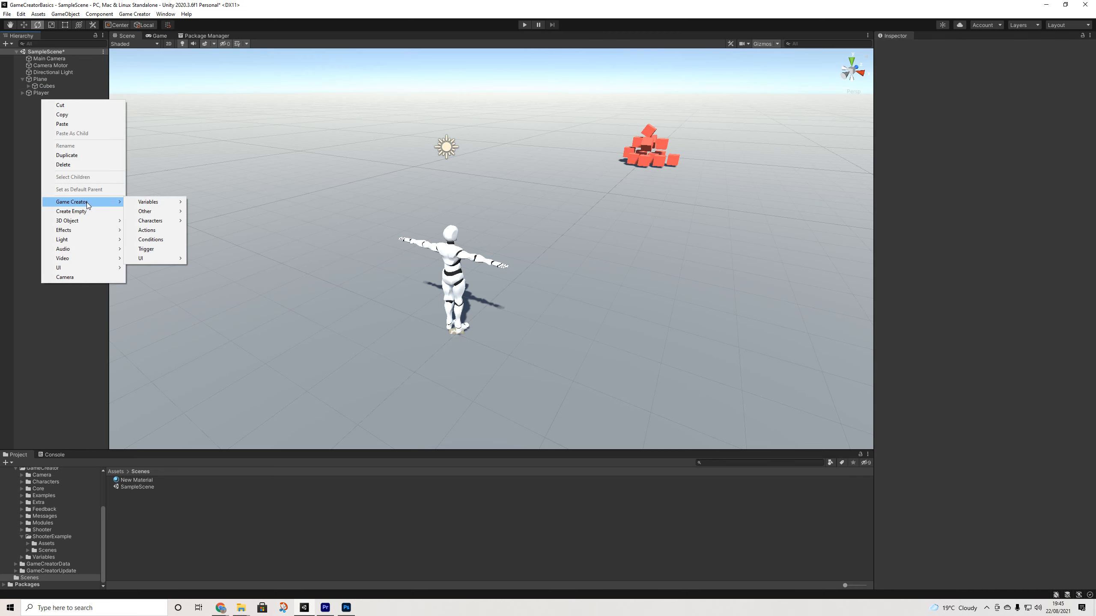
{"action": "left_click", "coordinate": [149, 249]}
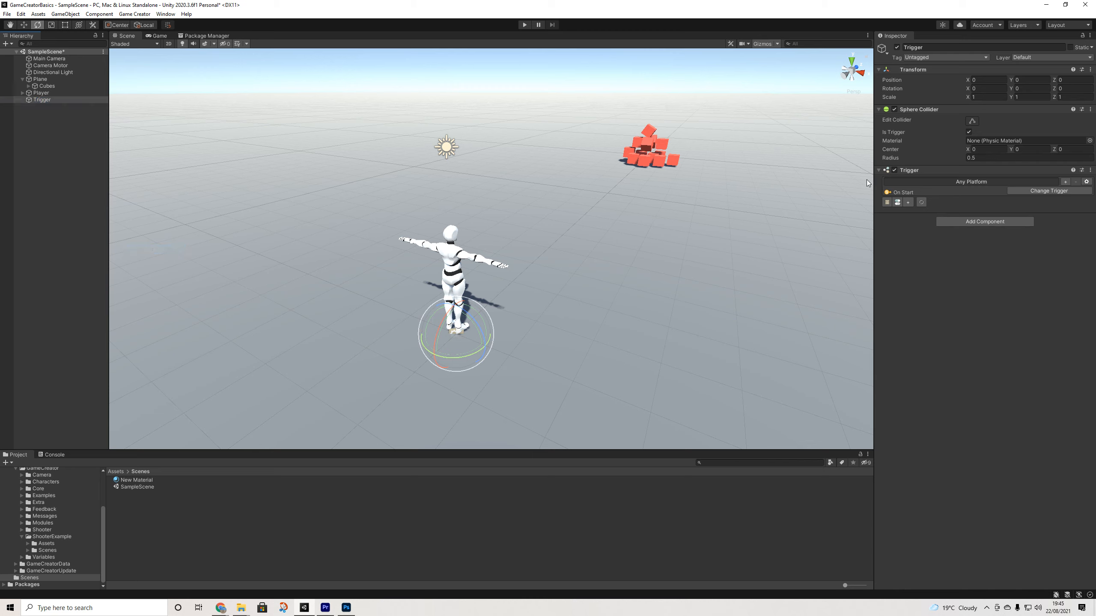
Change the Trigger object's event to On Key Down
{"action": "left_click", "coordinate": [1030, 192]}
{"action": "type", "text": "key"}
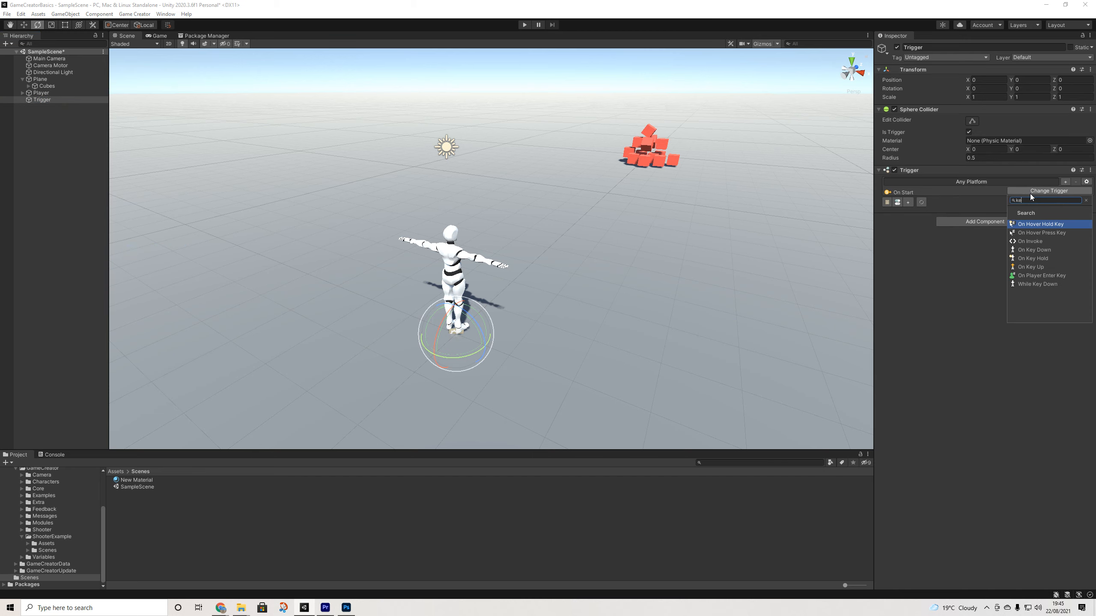
{"action": "key", "text": "Down"}
{"action": "key", "text": "Down"}
{"action": "key", "text": "Down"}
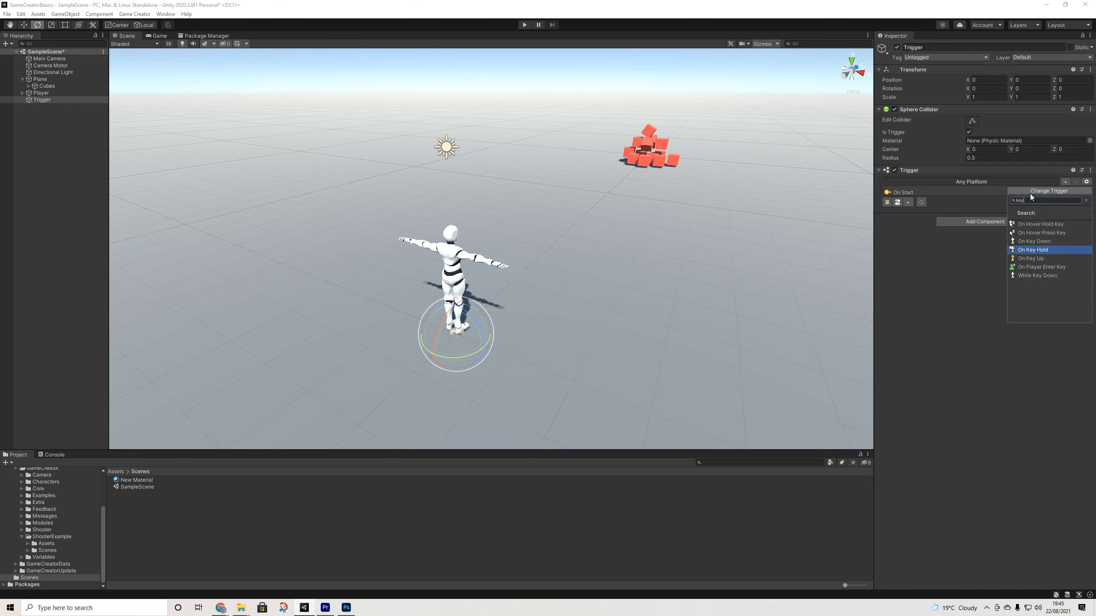
{"action": "key", "text": "Up"}
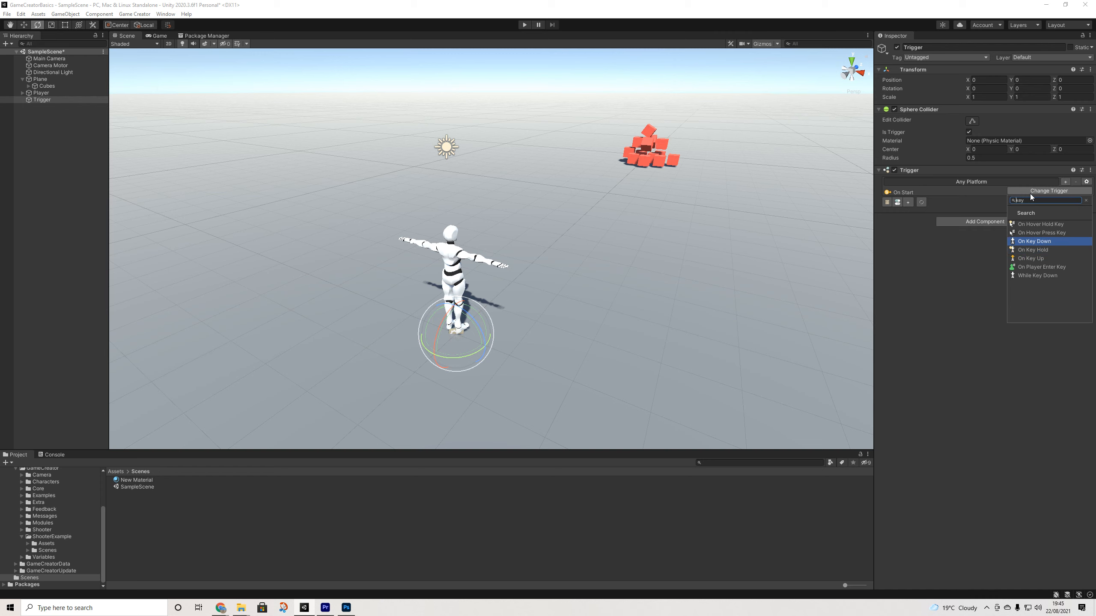
{"action": "key", "text": "Return"}
Set the On Key Down trigger's key code to E
{"action": "left_click", "coordinate": [977, 201]}
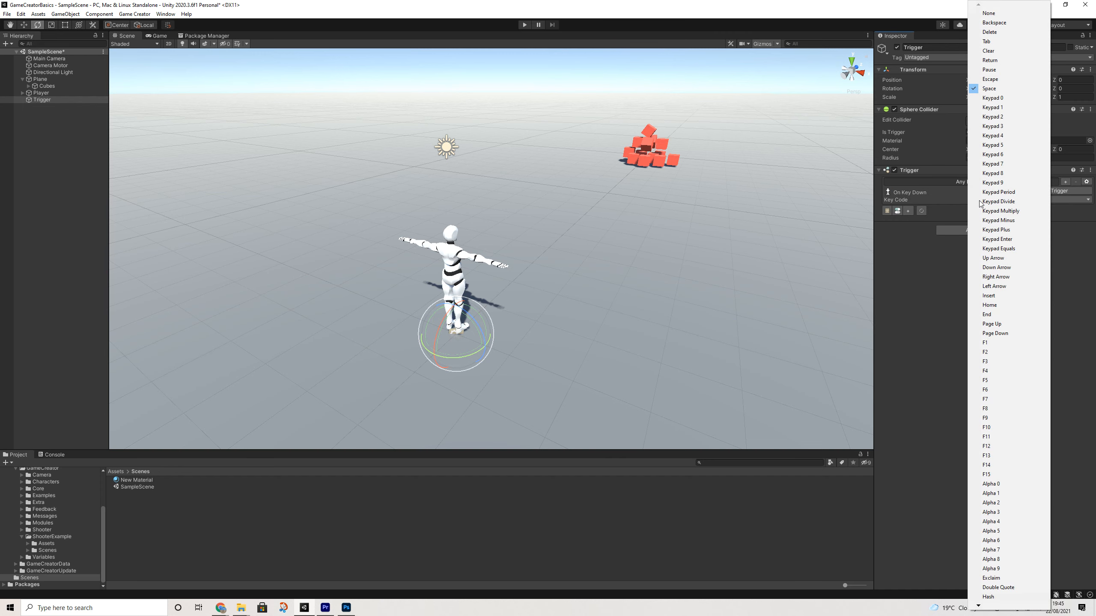
{"action": "key", "text": "e"}
{"action": "key", "text": "e"}
{"action": "key", "text": "e"}
{"action": "key", "text": "e"}
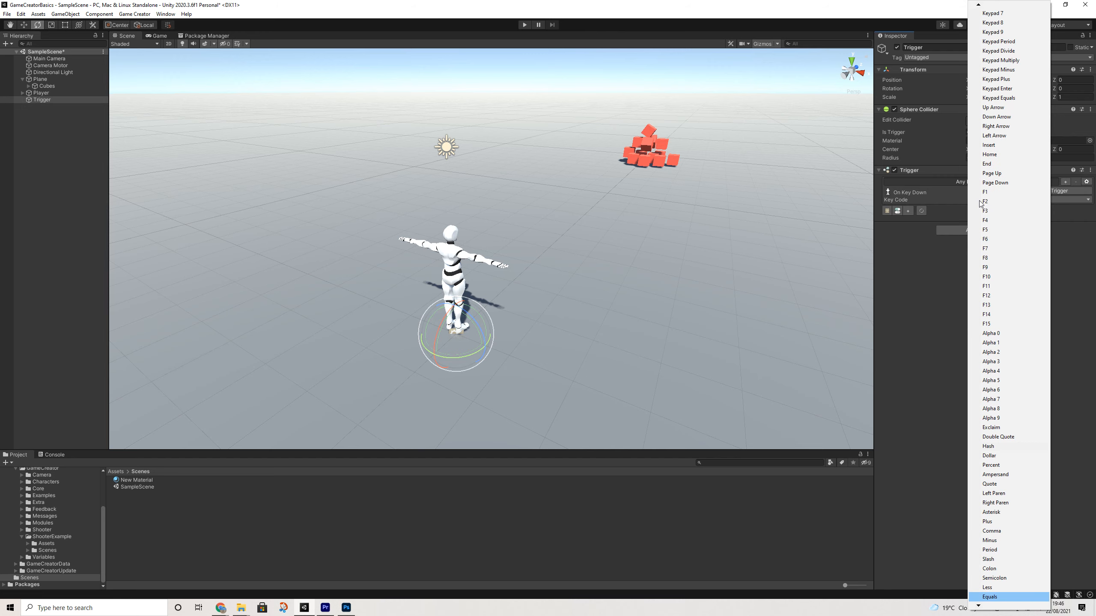
{"action": "key", "text": "Return"}
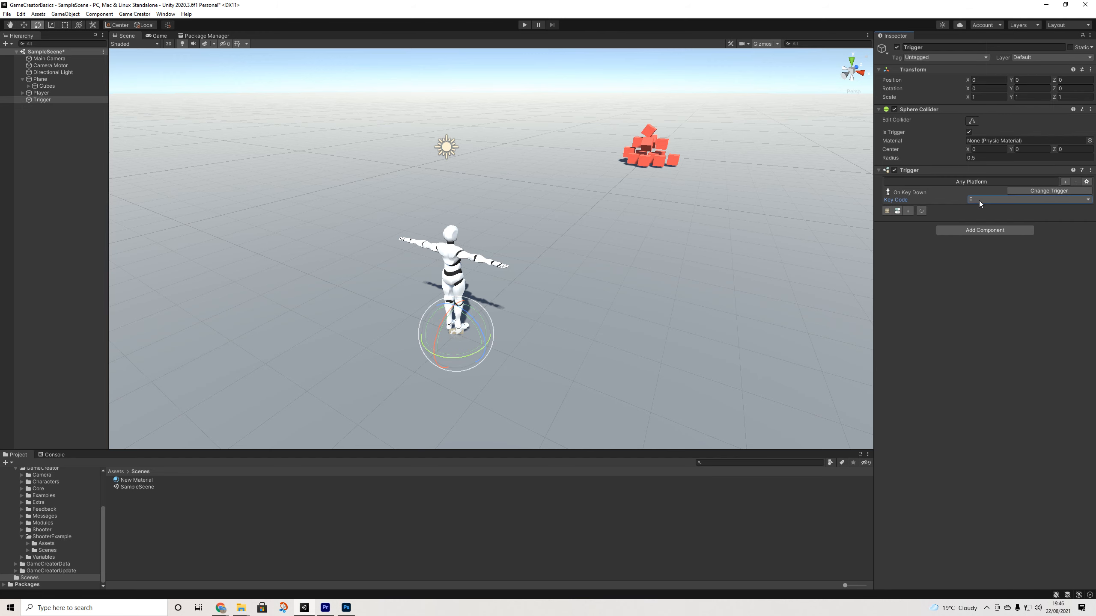
Attach a Conditions object to the Trigger and add a shooter condition checking that the Player Is Unarmed
{"action": "left_click", "coordinate": [897, 211]}
{"action": "left_click", "coordinate": [22, 100]}
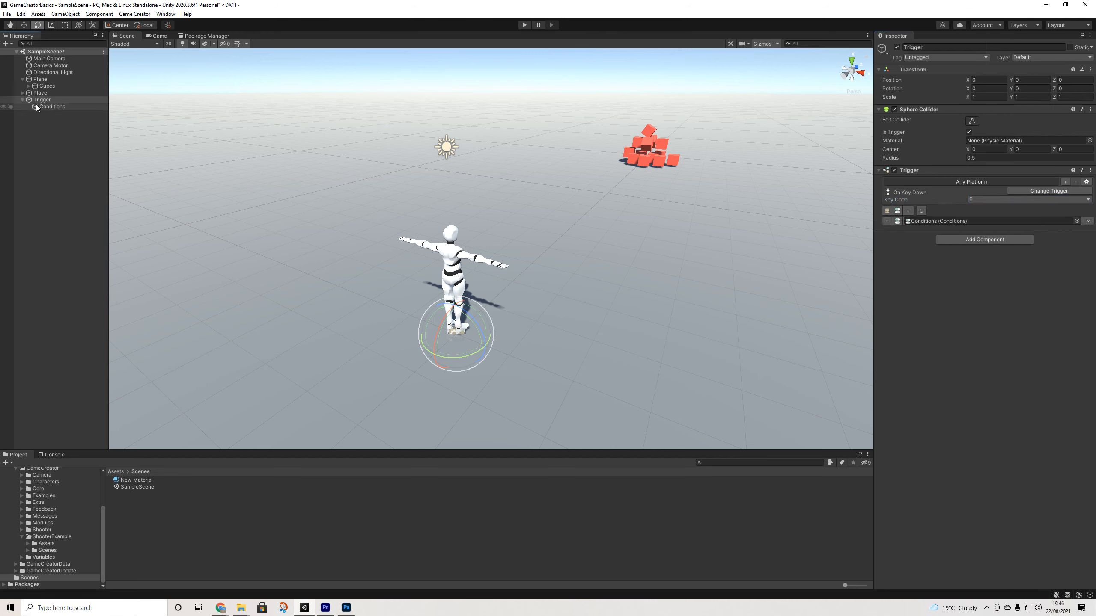
{"action": "left_click", "coordinate": [37, 106]}
{"action": "left_click", "coordinate": [937, 145]}
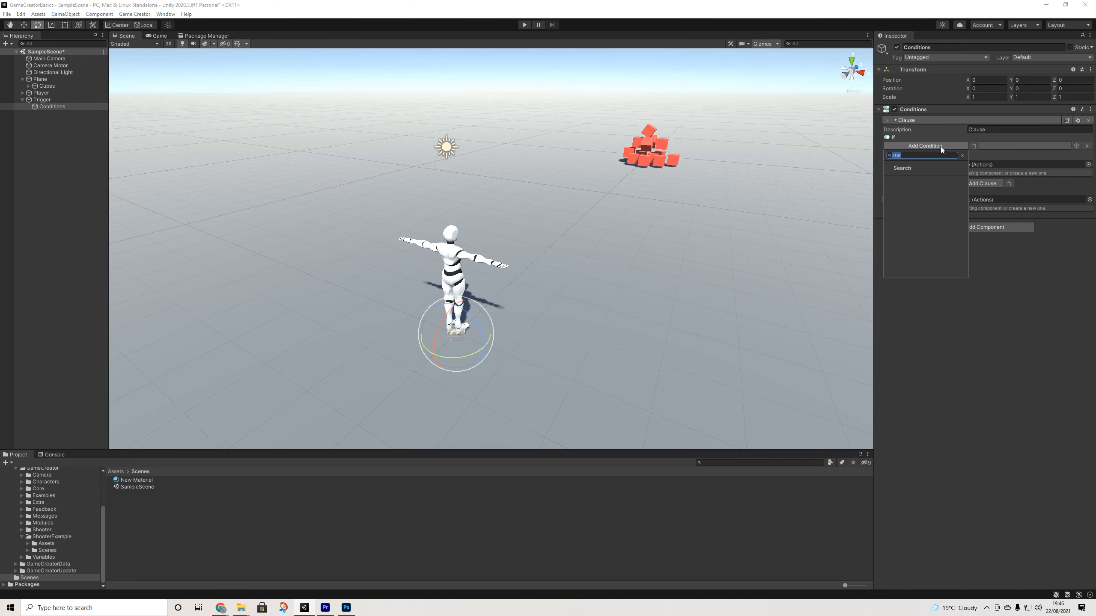
{"action": "key", "text": "BackSpace"}
{"action": "left_click", "coordinate": [900, 189]}
{"action": "left_click", "coordinate": [900, 186]}
{"action": "left_click", "coordinate": [976, 164]}
{"action": "left_click", "coordinate": [988, 182]}
Create actions for the unarmed clause and add a Player draw weapon action using the Revolver
{"action": "left_click", "coordinate": [952, 193]}
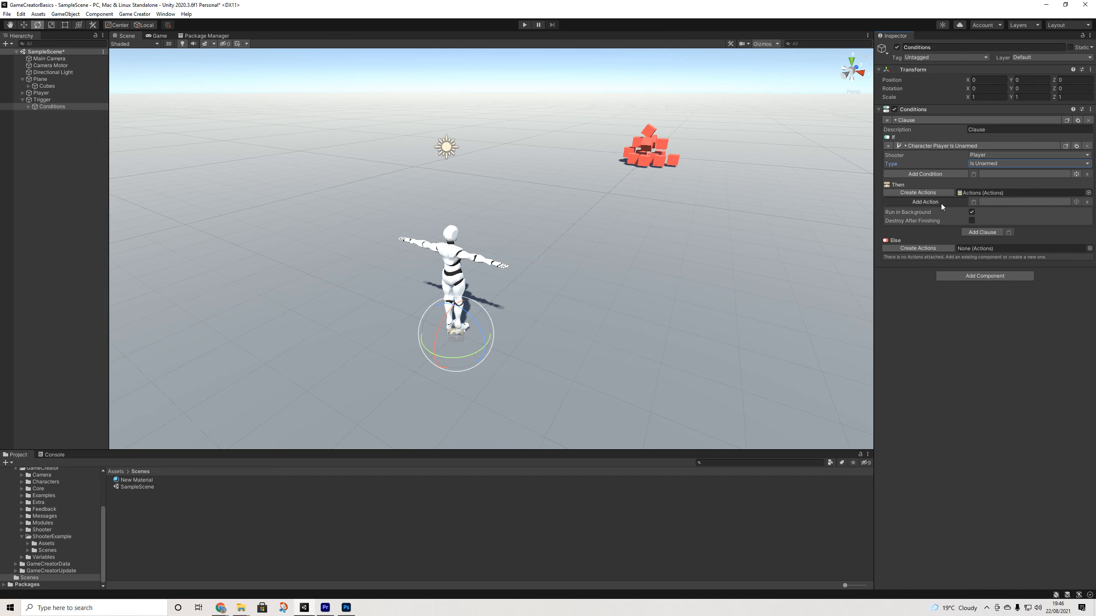
{"action": "left_click", "coordinate": [941, 203]}
{"action": "type", "text": "dra"}
{"action": "left_click", "coordinate": [918, 234]}
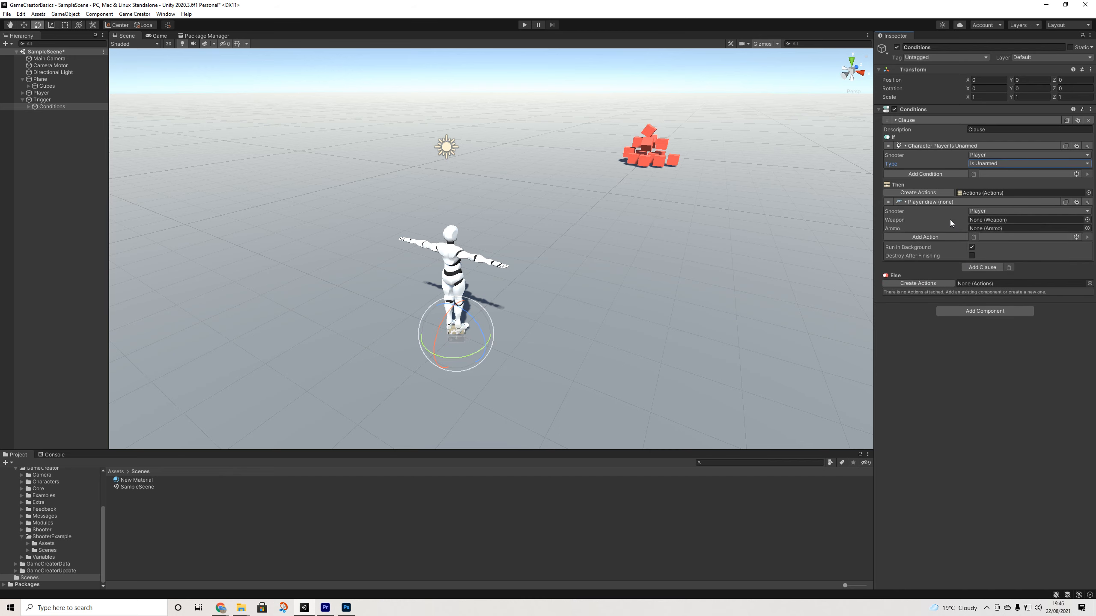
{"action": "left_click", "coordinate": [1088, 220]}
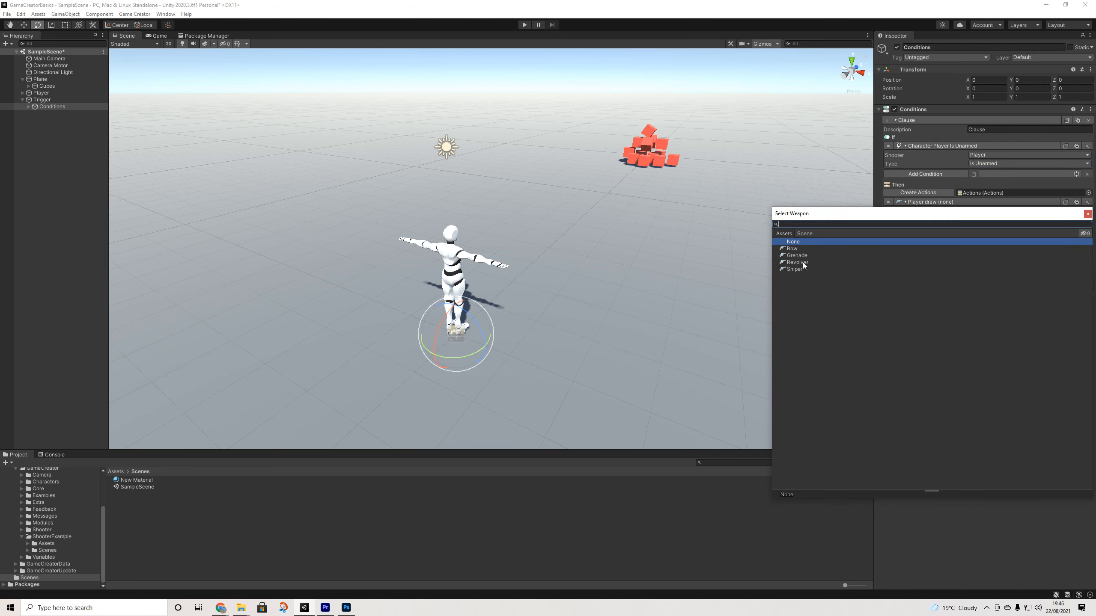
{"action": "left_click", "coordinate": [798, 262]}
{"action": "left_click", "coordinate": [1088, 214]}
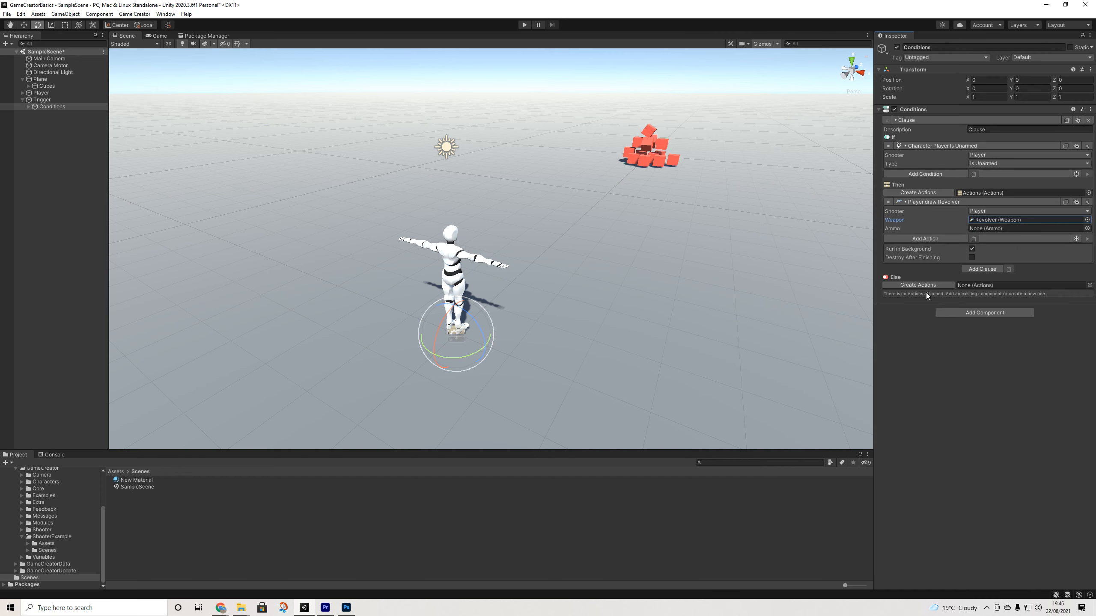
Add a second clause, copy the unarmed condition into it and set its type to Is Armed
{"action": "left_click", "coordinate": [981, 267]}
{"action": "left_click", "coordinate": [1070, 146]}
{"action": "left_click", "coordinate": [973, 295]}
{"action": "left_click", "coordinate": [981, 312]}
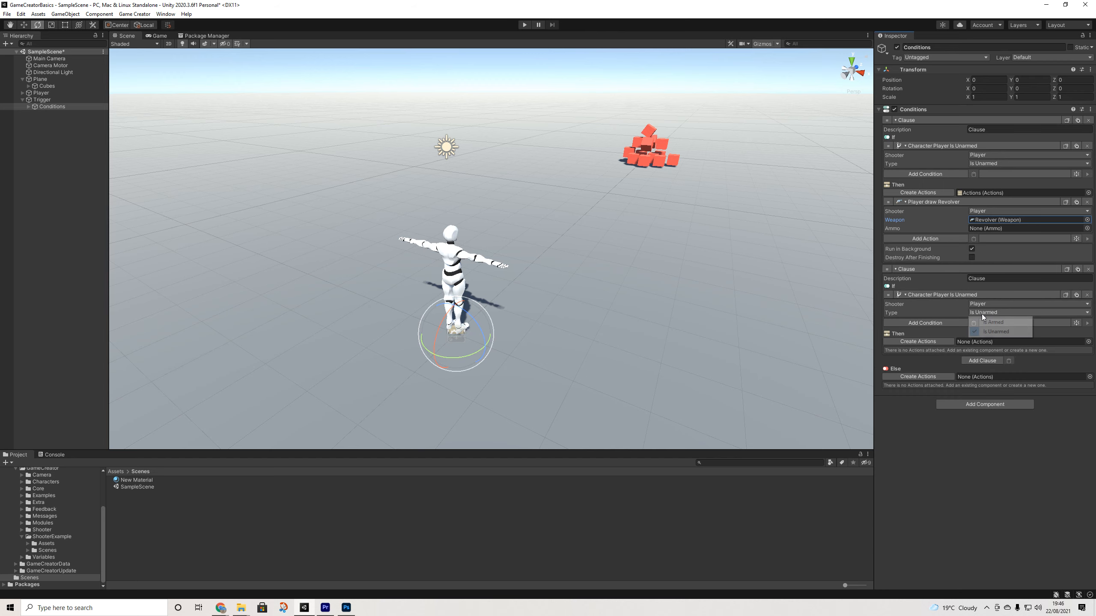
{"action": "left_click", "coordinate": [994, 321]}
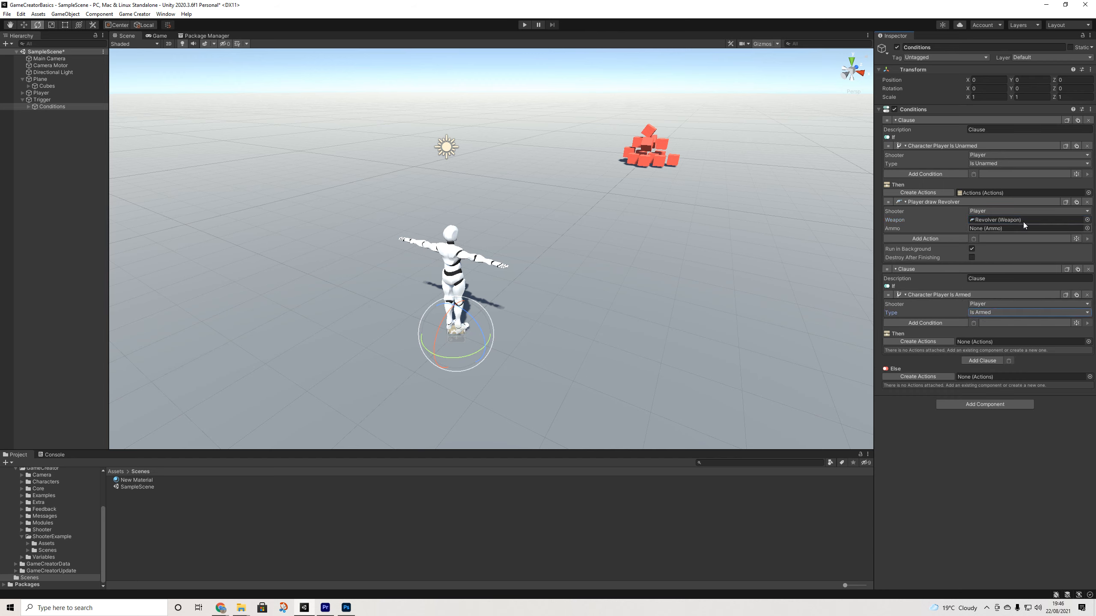
Create actions for the Is Armed clause and add a Holster Weapon action for the Player
{"action": "left_click", "coordinate": [949, 342]}
{"action": "left_click", "coordinate": [936, 352]}
{"action": "type", "text": "hol"}
{"action": "key", "text": "Return"}
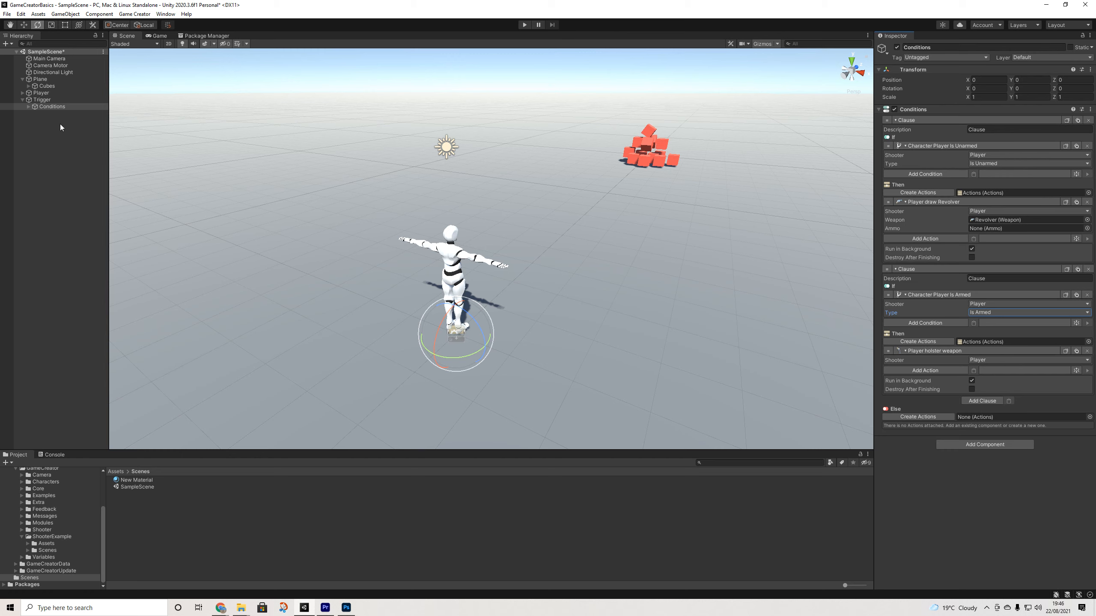
Add a second Game Creator Trigger object at the root of the hierarchy
{"action": "left_click", "coordinate": [40, 100]}
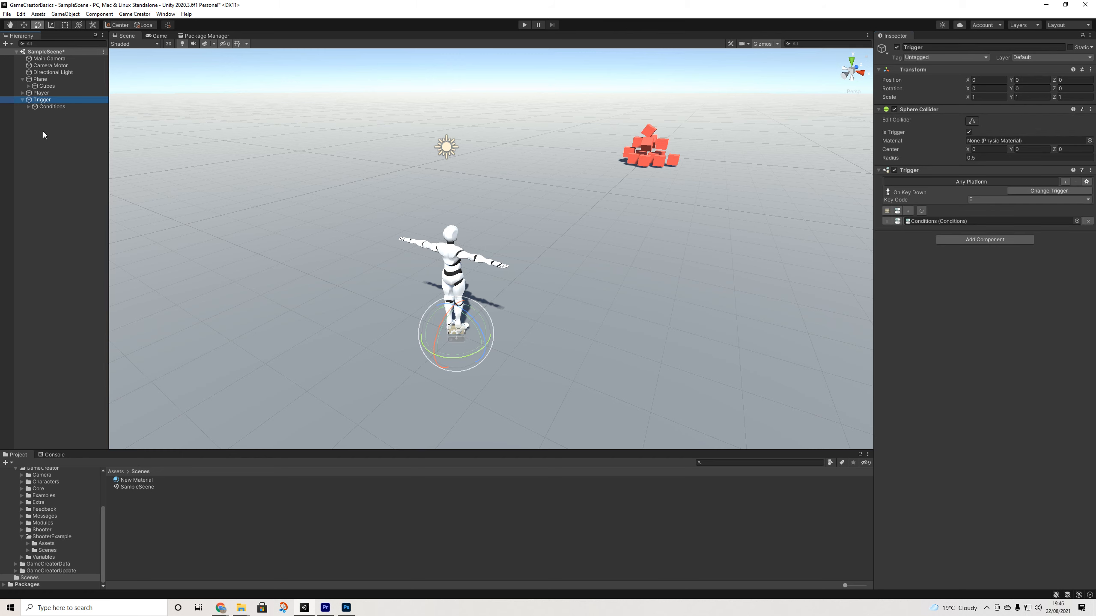
{"action": "right_click", "coordinate": [43, 131]}
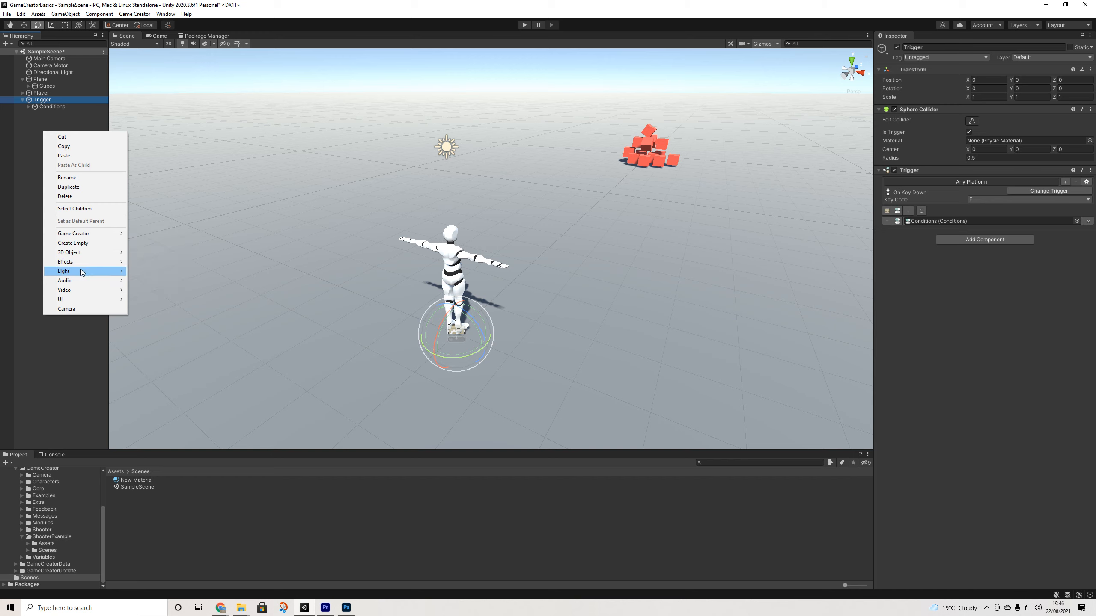
{"action": "mouse_move", "coordinate": [83, 261]}
{"action": "mouse_move", "coordinate": [113, 235]}
{"action": "left_click", "coordinate": [153, 281]}
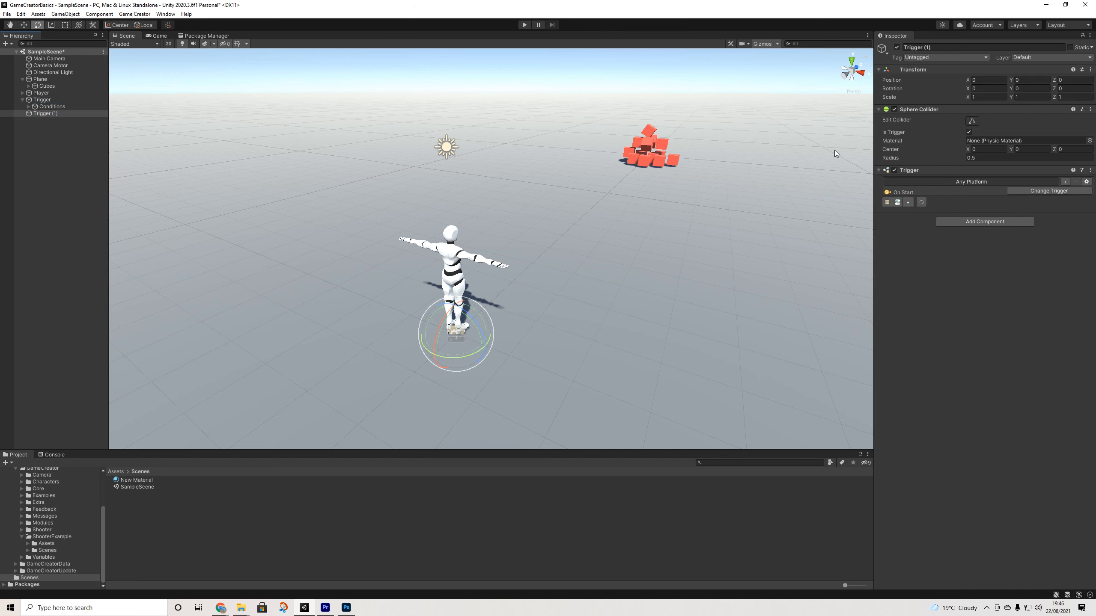
Change Trigger (1) to On Mouse Down with the mouse button set to Right
{"action": "left_click", "coordinate": [1044, 192]}
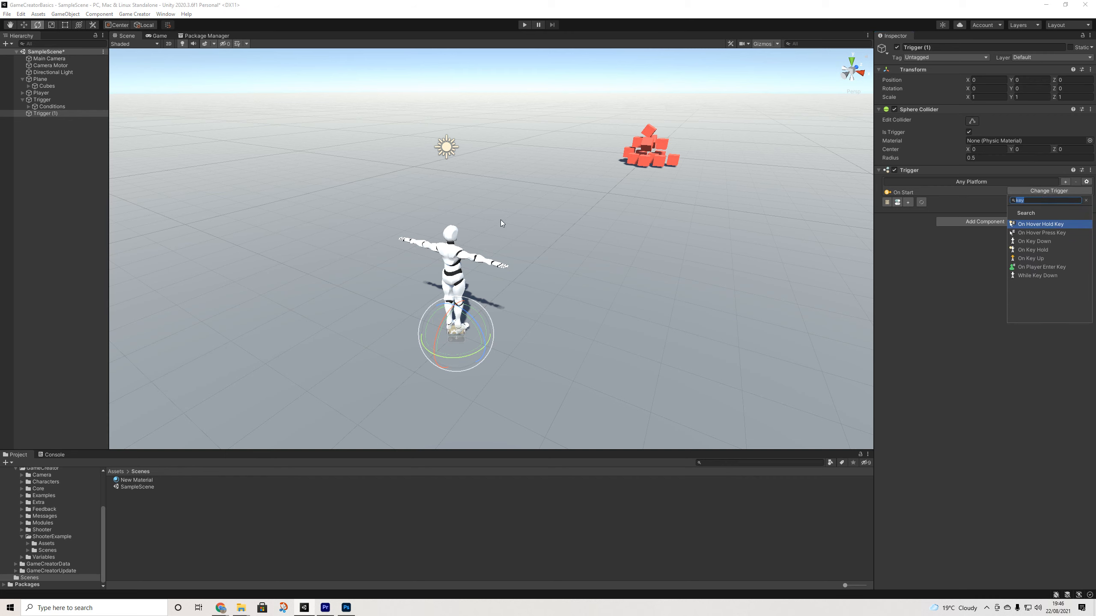
{"action": "type", "text": "mo"}
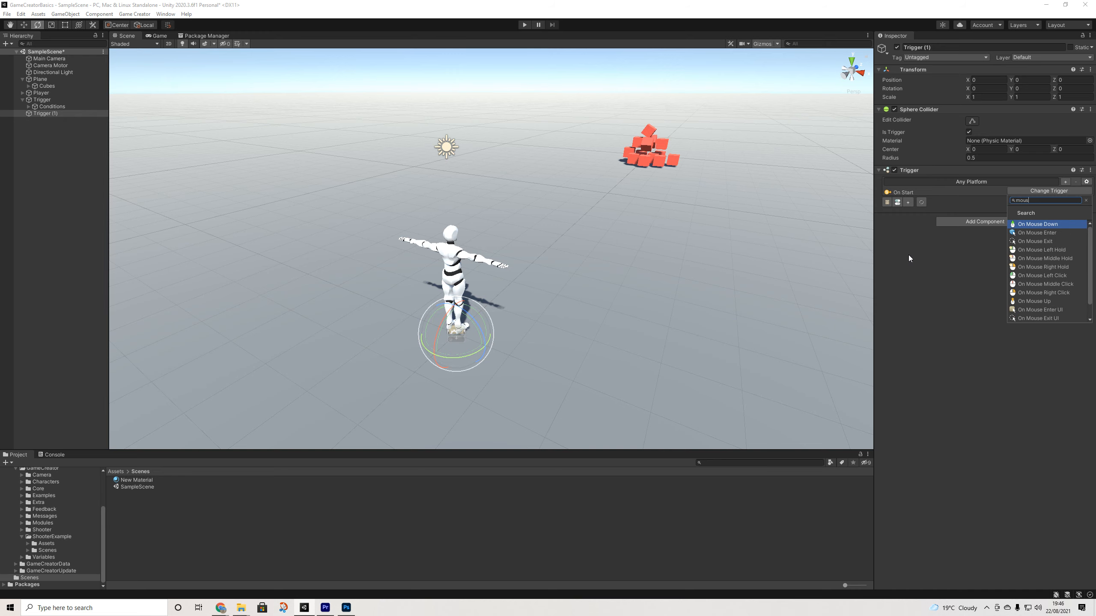
{"action": "type", "text": "us"}
{"action": "key", "text": "Down"}
{"action": "key", "text": "Up"}
{"action": "key", "text": "Return"}
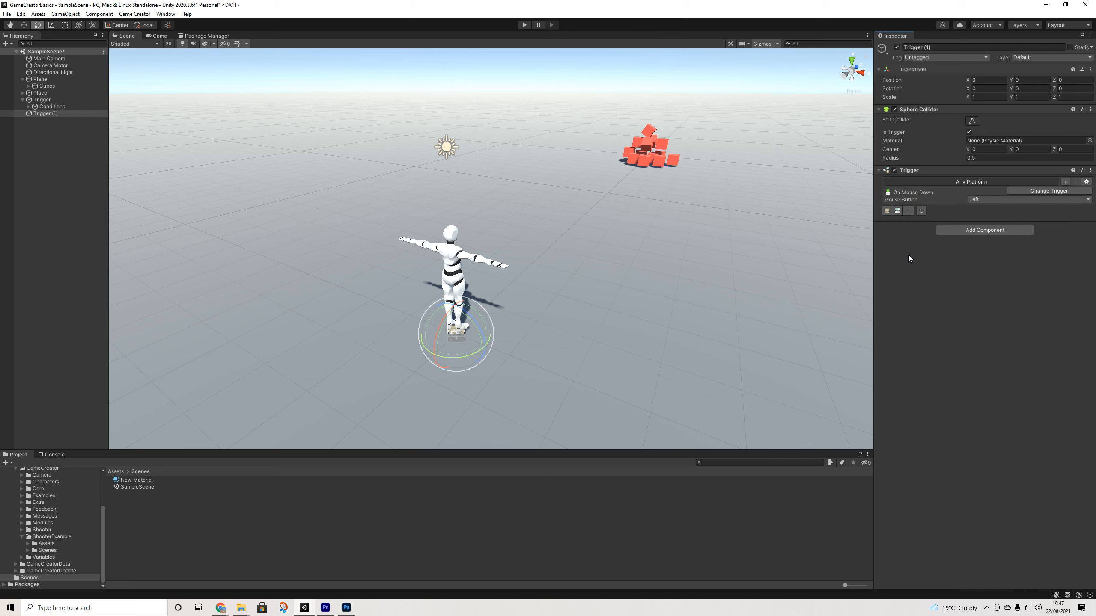
{"action": "left_click", "coordinate": [975, 198]}
{"action": "left_click", "coordinate": [979, 216]}
Attach an Actions object to Trigger (1) and add a Player aiming action set to Stop Aiming
{"action": "left_click", "coordinate": [887, 210]}
{"action": "left_click", "coordinate": [22, 113]}
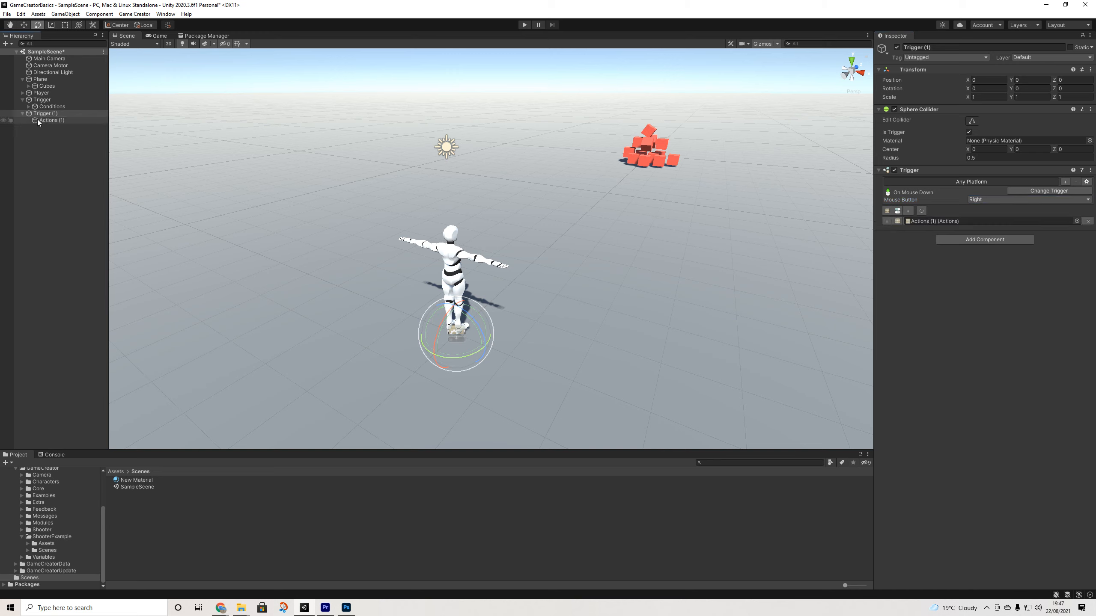
{"action": "left_click", "coordinate": [38, 120]}
{"action": "left_click", "coordinate": [916, 122]}
{"action": "type", "text": "stop aim"}
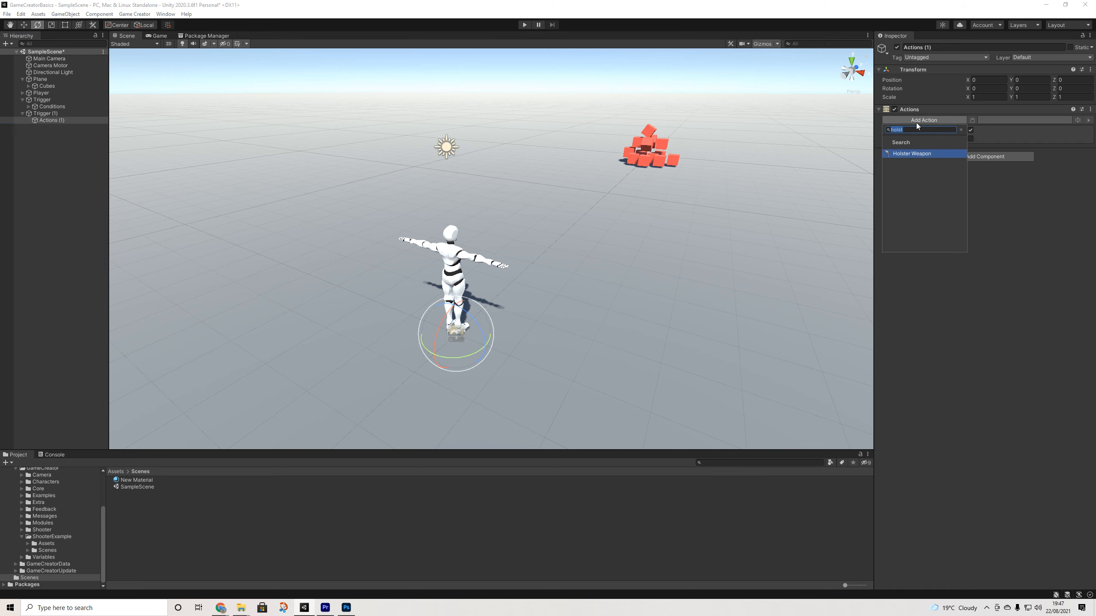
{"action": "key", "text": "Return"}
{"action": "left_click", "coordinate": [980, 141]}
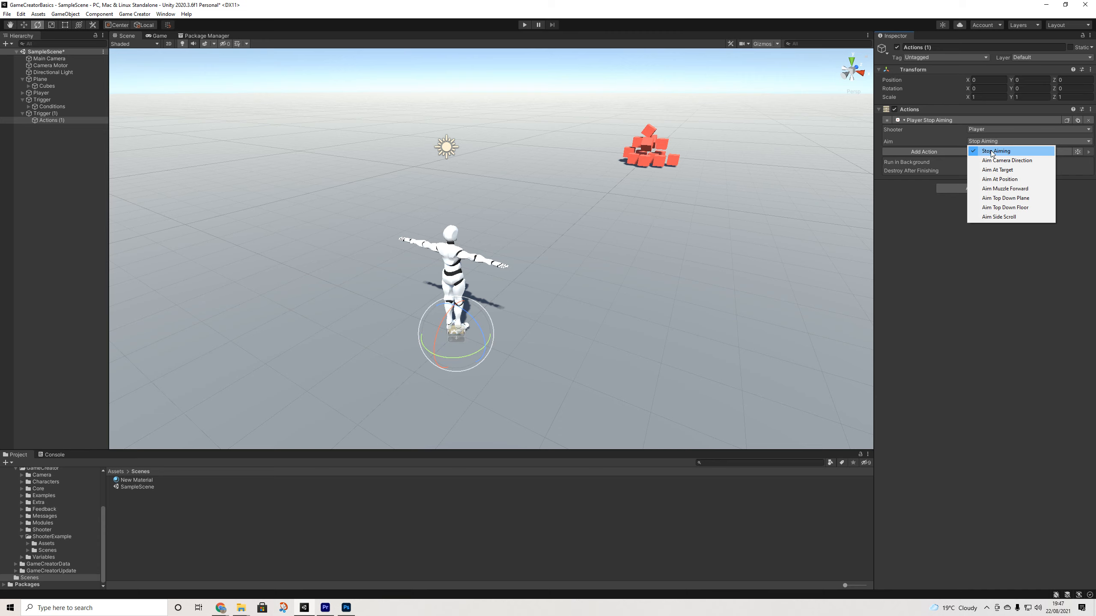
Duplicate the Actions (1) object under Trigger (1) and set the original's aim to Aim Camera Direction
{"action": "left_click", "coordinate": [47, 122]}
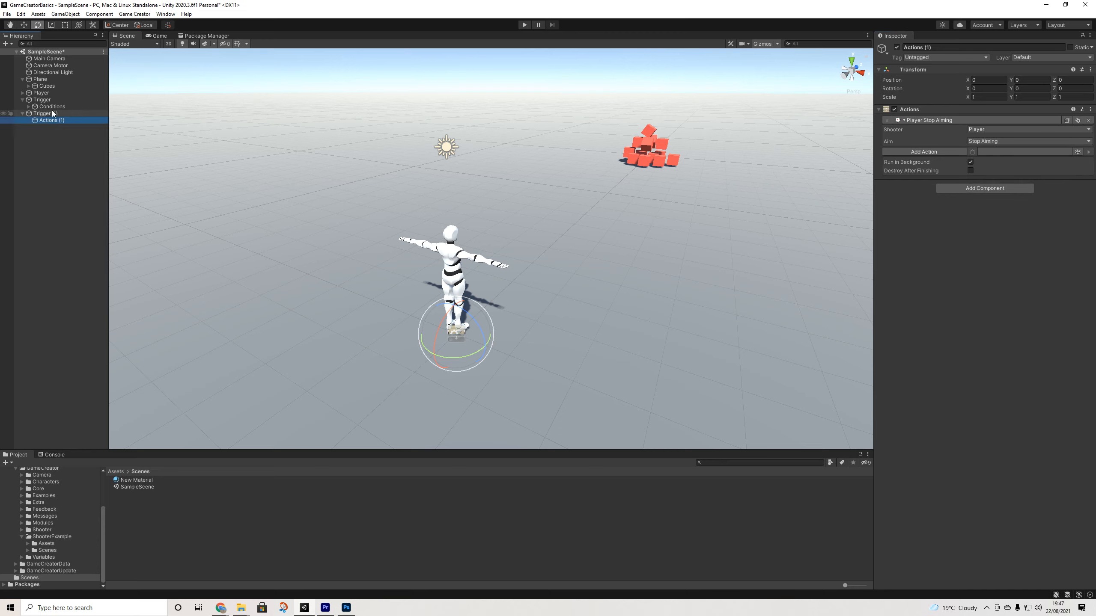
{"action": "key", "text": "ctrl+d"}
{"action": "left_click", "coordinate": [51, 120]}
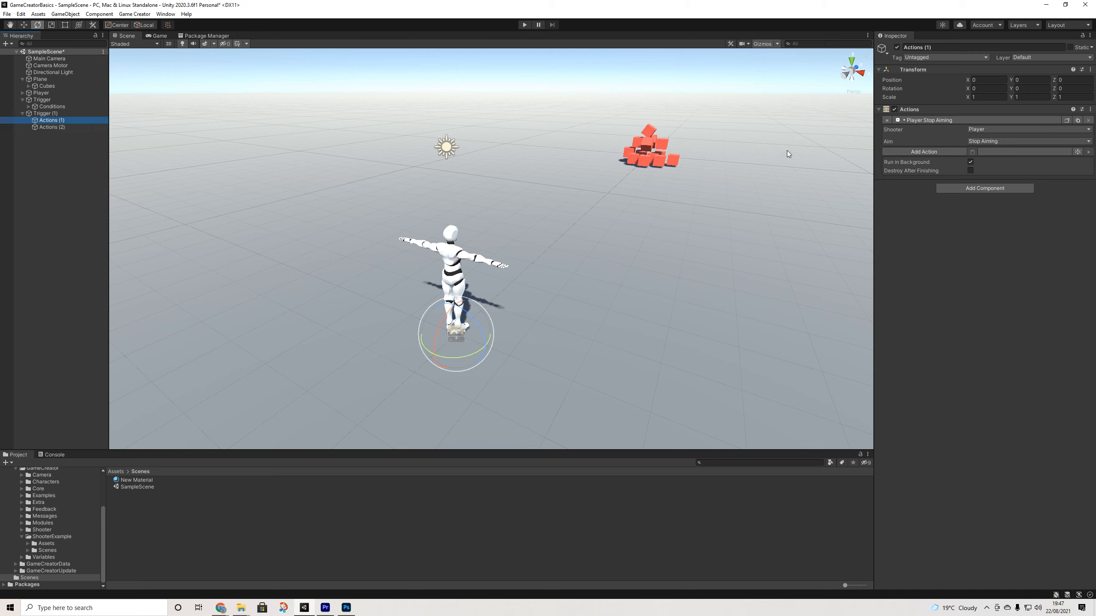
{"action": "left_click", "coordinate": [988, 141]}
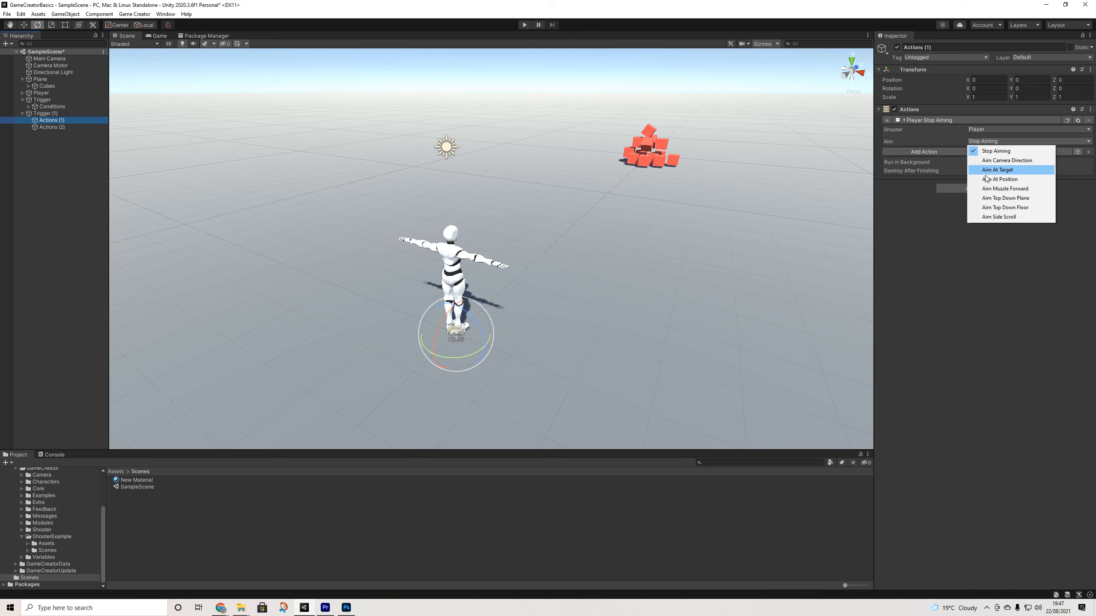
{"action": "left_click", "coordinate": [995, 161]}
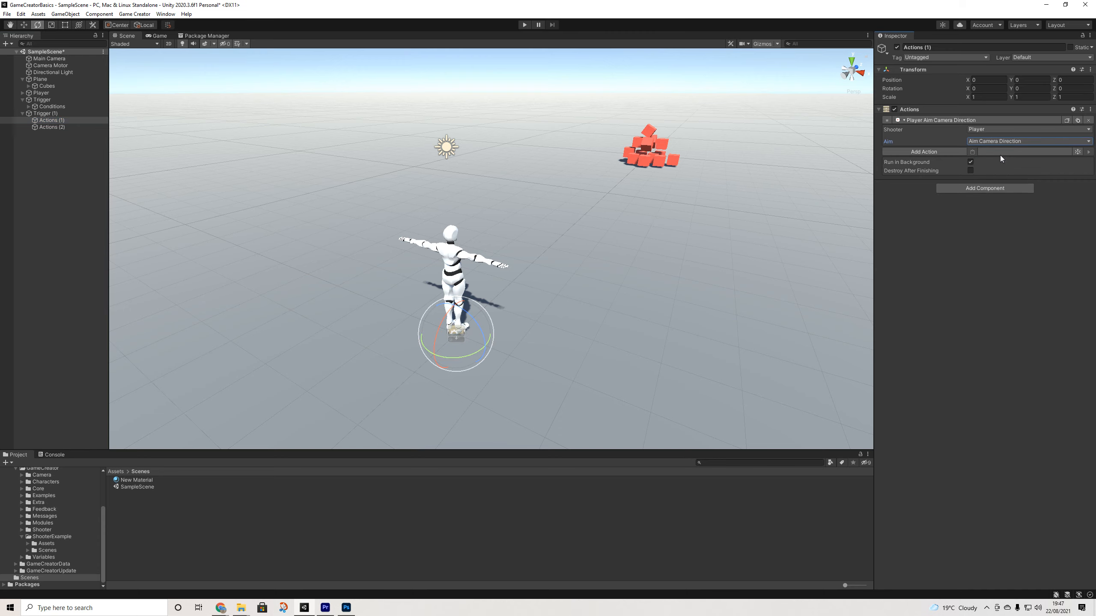
{"action": "left_click", "coordinate": [48, 125]}
{"action": "left_click", "coordinate": [48, 119]}
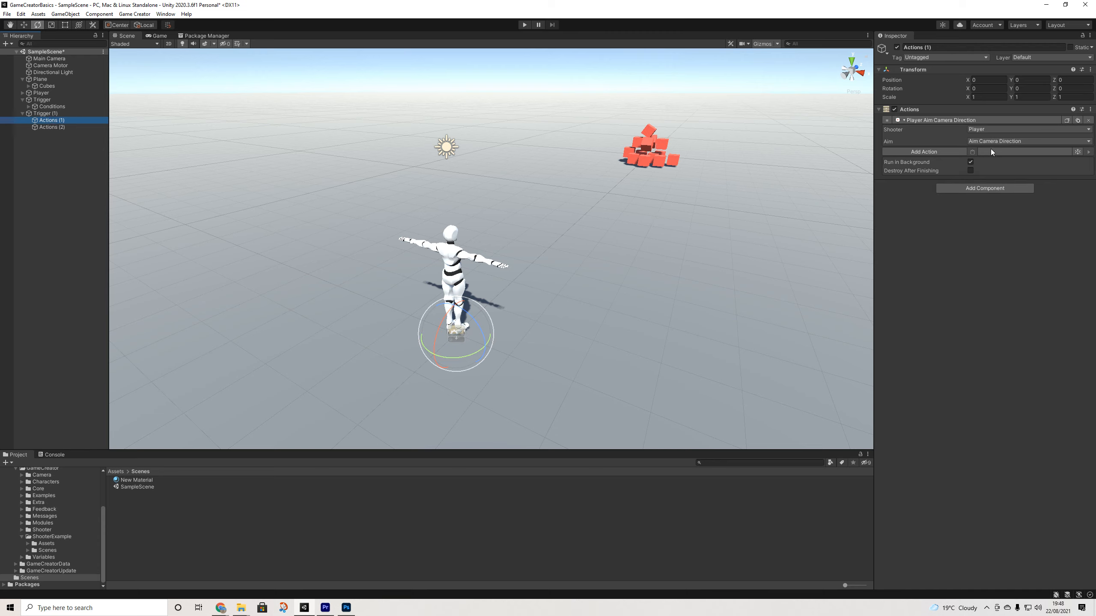
{"action": "left_click", "coordinate": [49, 126]}
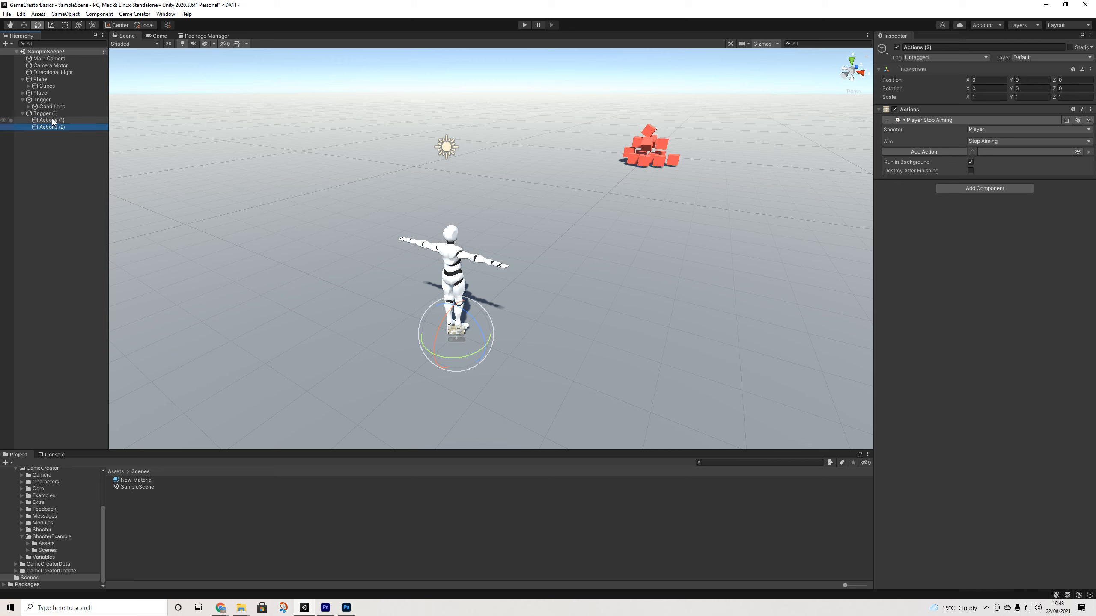
Add a second Trigger component to Trigger (1) for On Mouse Up with the Right button, and assign Actions (2) to it
{"action": "left_click", "coordinate": [44, 114]}
{"action": "left_click", "coordinate": [973, 239]}
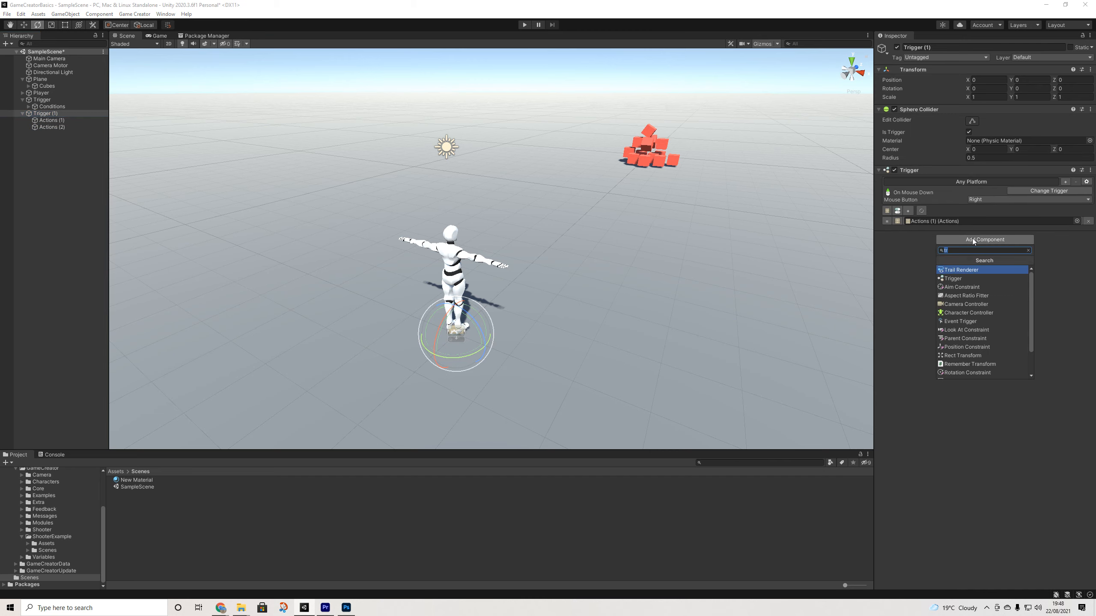
{"action": "left_click", "coordinate": [961, 288]}
{"action": "left_click", "coordinate": [1034, 256]}
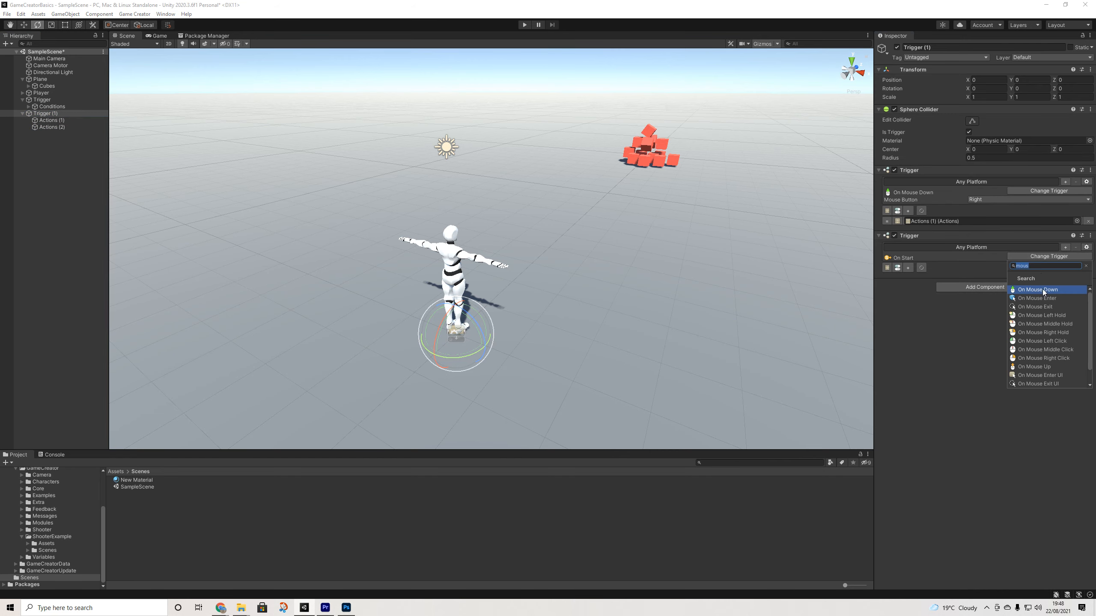
{"action": "left_click", "coordinate": [1051, 345]}
{"action": "left_click", "coordinate": [998, 263]}
{"action": "left_click", "coordinate": [989, 286]}
{"action": "left_click_drag", "start_coordinate": [46, 127], "coordinate": [938, 289]}
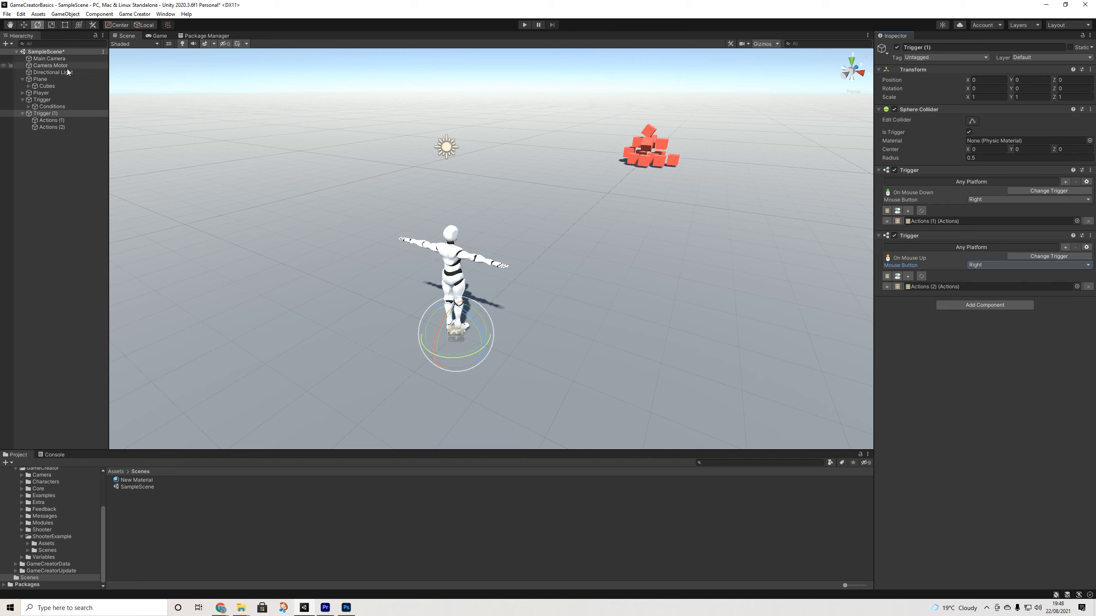
Add a third Game Creator Trigger object at the root of the SampleScene hierarchy
{"action": "right_click", "coordinate": [37, 156]}
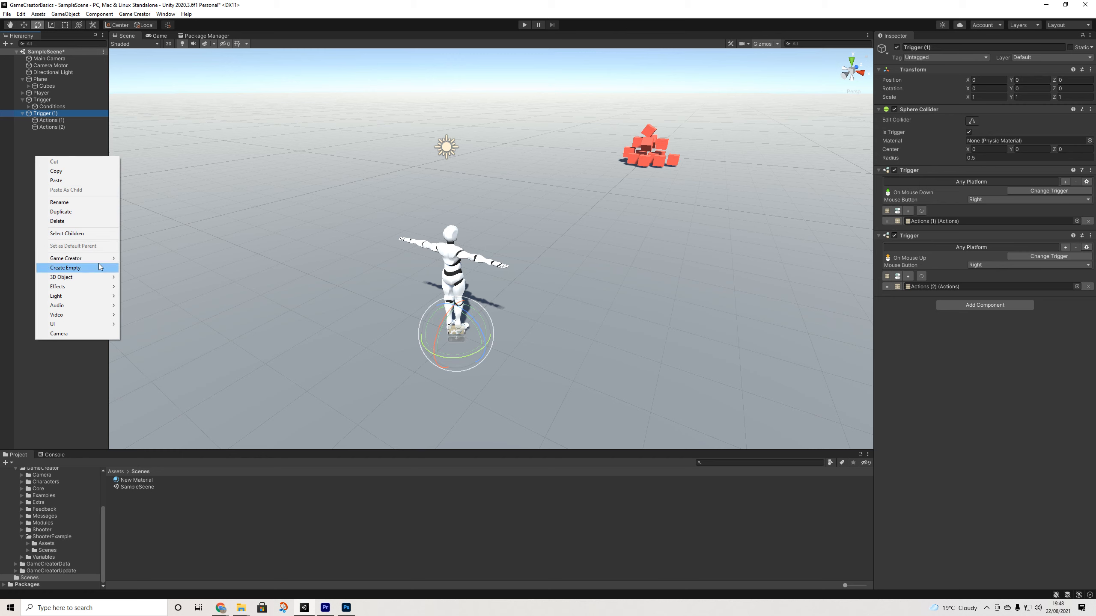
{"action": "mouse_move", "coordinate": [101, 260]}
{"action": "left_click", "coordinate": [142, 306]}
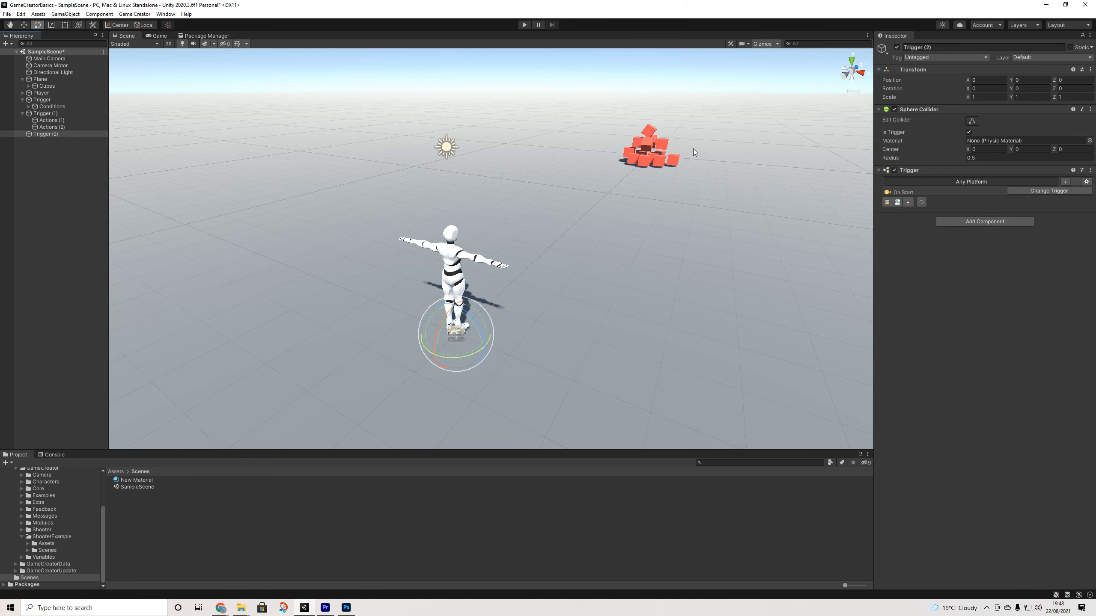
Set the trigger event of Trigger (2) to On Mouse Down and attach a new Actions object to it
{"action": "left_click", "coordinate": [1041, 192]}
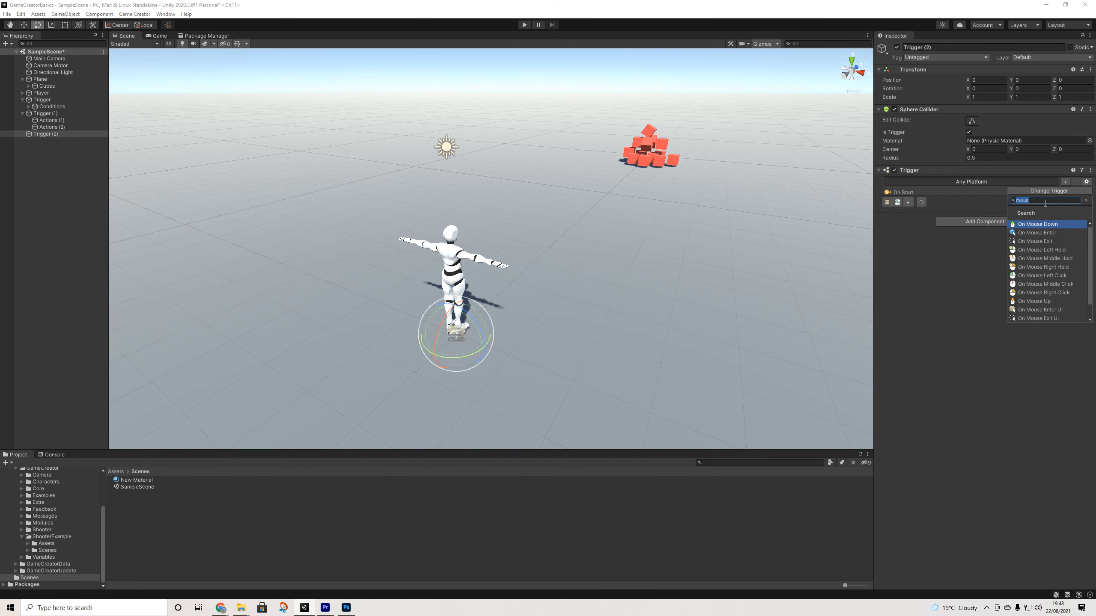
{"action": "left_click", "coordinate": [1047, 227]}
{"action": "left_click", "coordinate": [887, 211]}
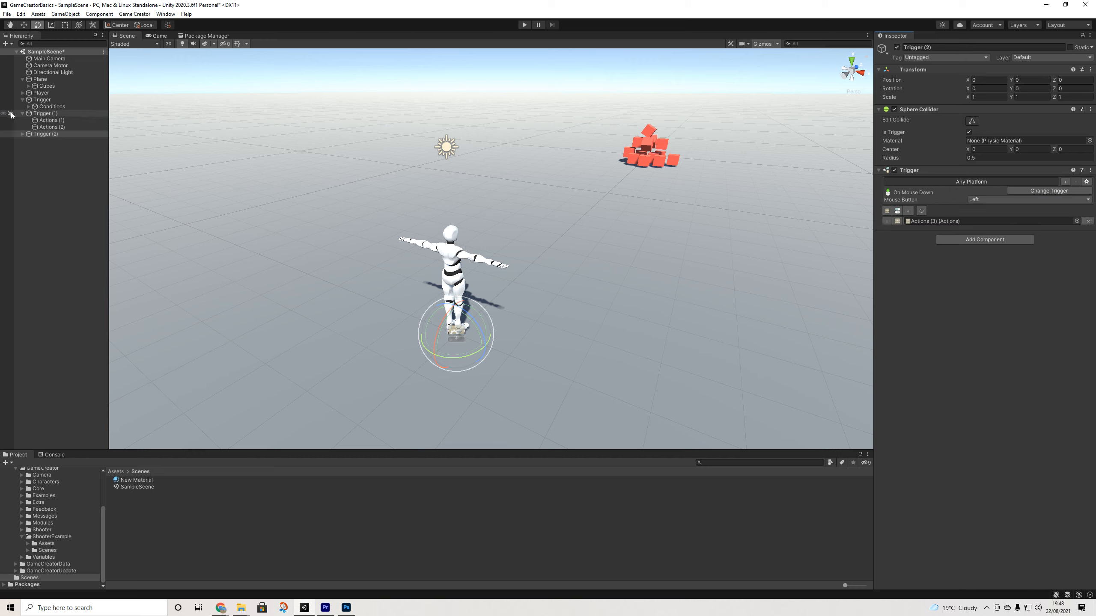
Add a Weapon Shoot action for the Player in Single mode to Actions (3)
{"action": "left_click", "coordinate": [56, 142]}
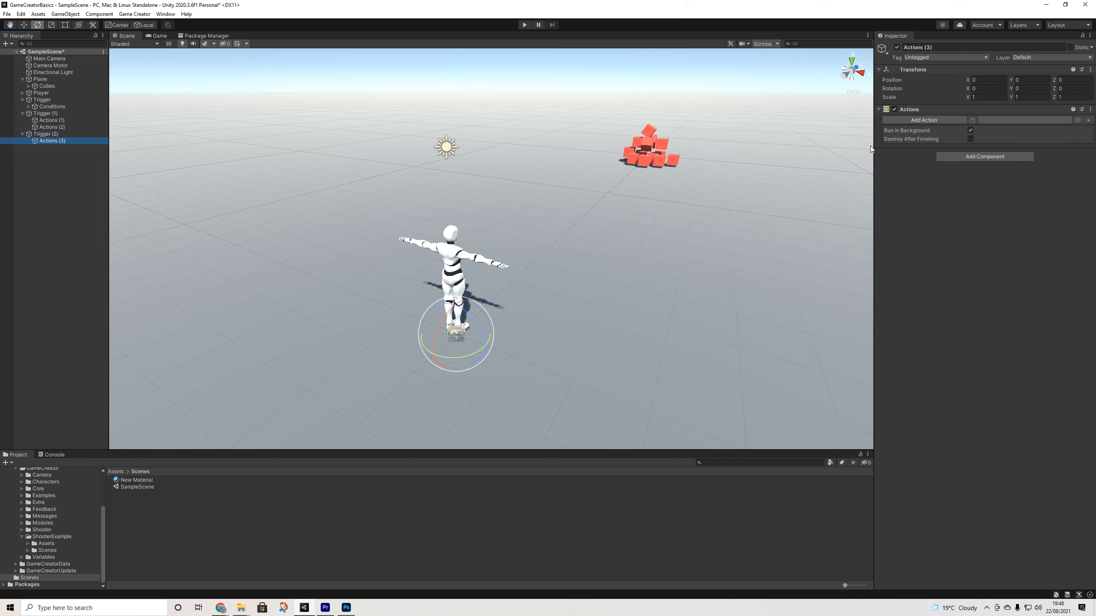
{"action": "left_click", "coordinate": [928, 119]}
{"action": "type", "text": "shoo"}
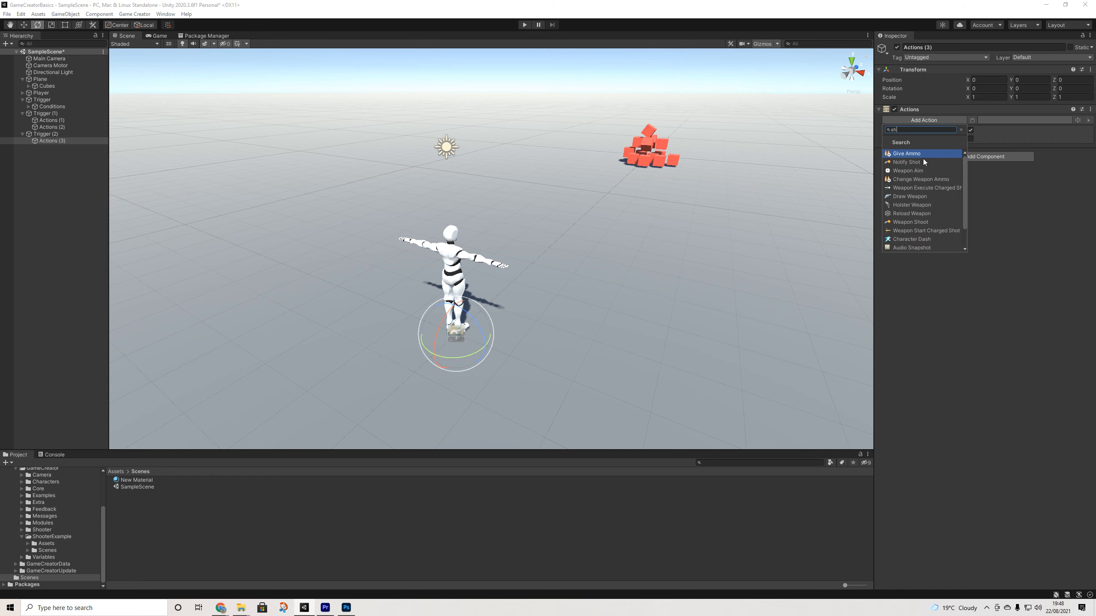
{"action": "key", "text": "Down"}
{"action": "key", "text": "Down"}
{"action": "key", "text": "Down"}
{"action": "key", "text": "Down"}
{"action": "key", "text": "Down"}
{"action": "key", "text": "Down"}
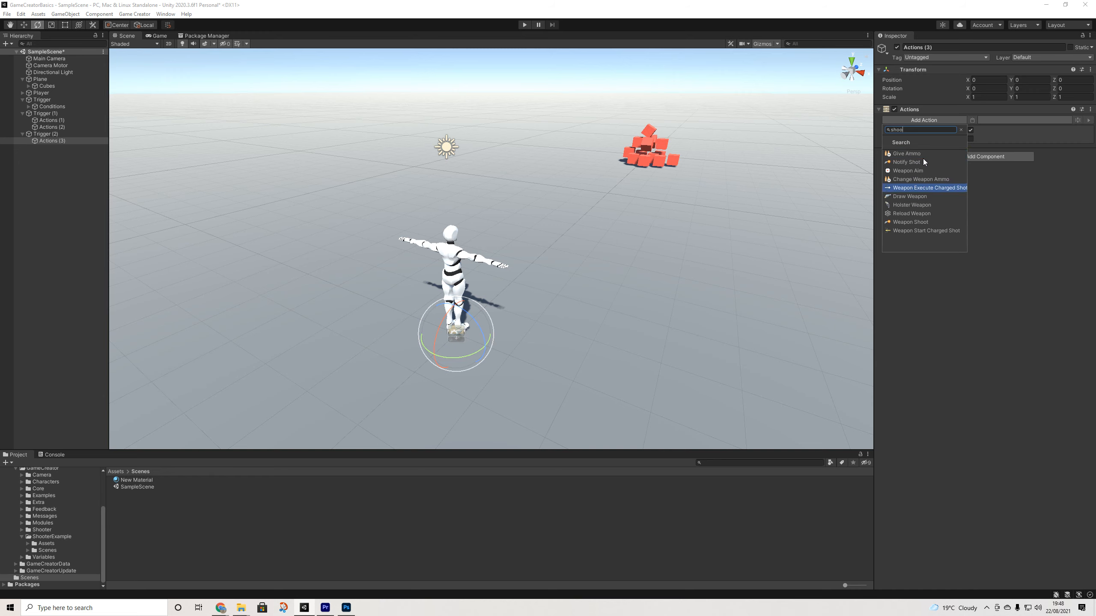
{"action": "key", "text": "Down"}
{"action": "key", "text": "Down"}
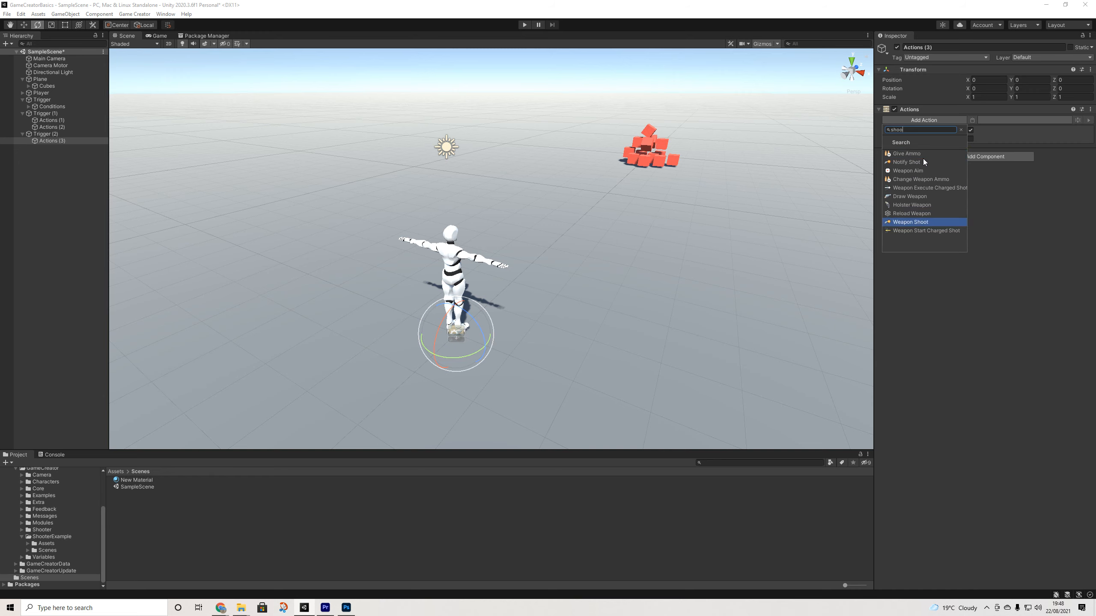
{"action": "key", "text": "Return"}
{"action": "left_click", "coordinate": [978, 142]}
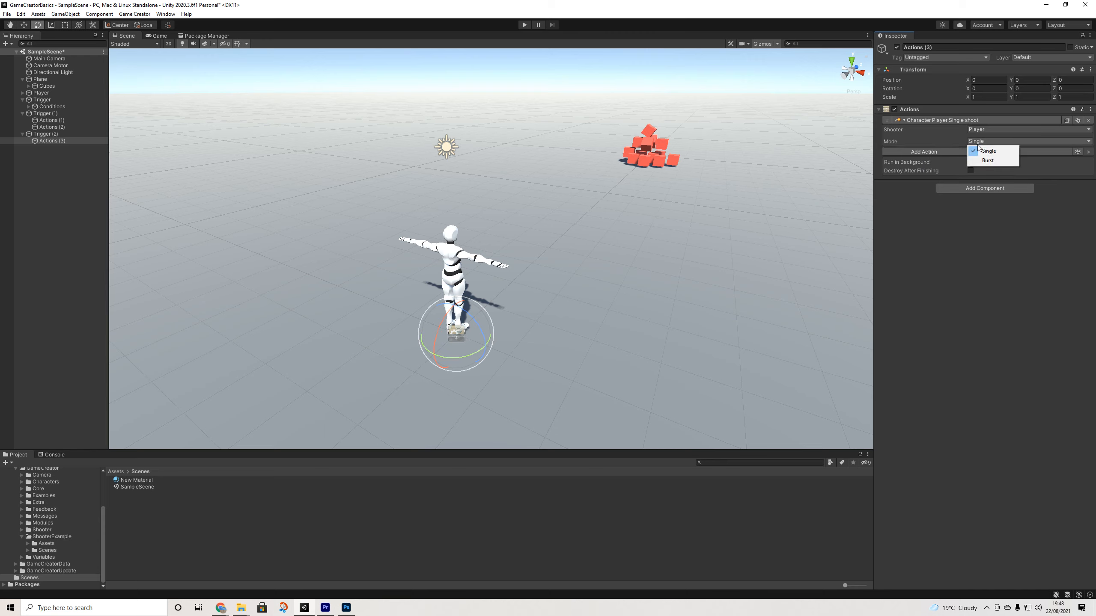
{"action": "left_click", "coordinate": [992, 151]}
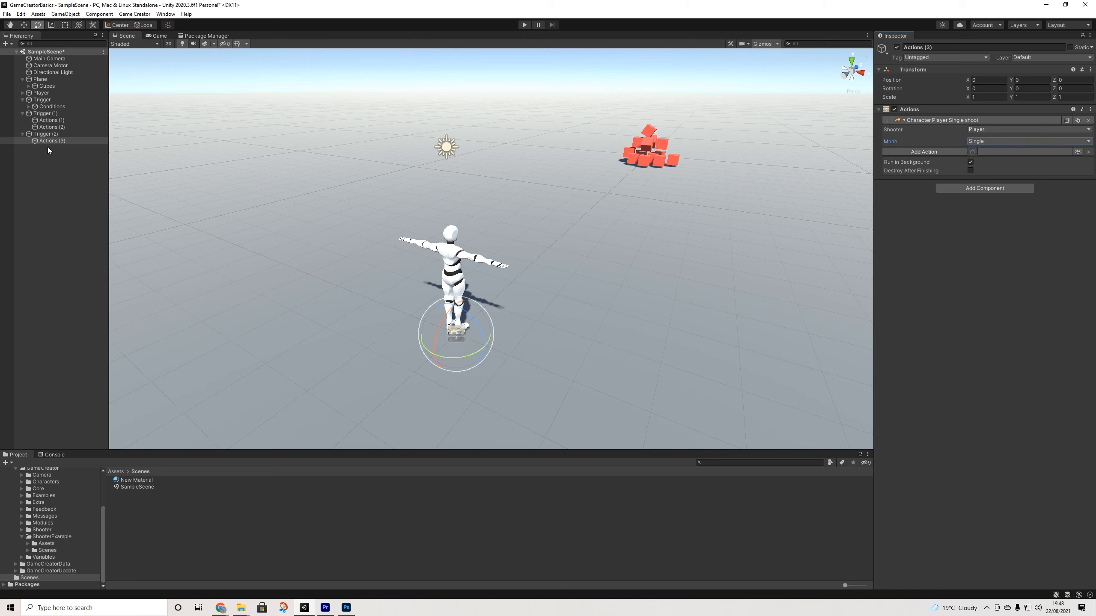
Add a second Trigger component to the Trigger (2) object
{"action": "left_click", "coordinate": [50, 135]}
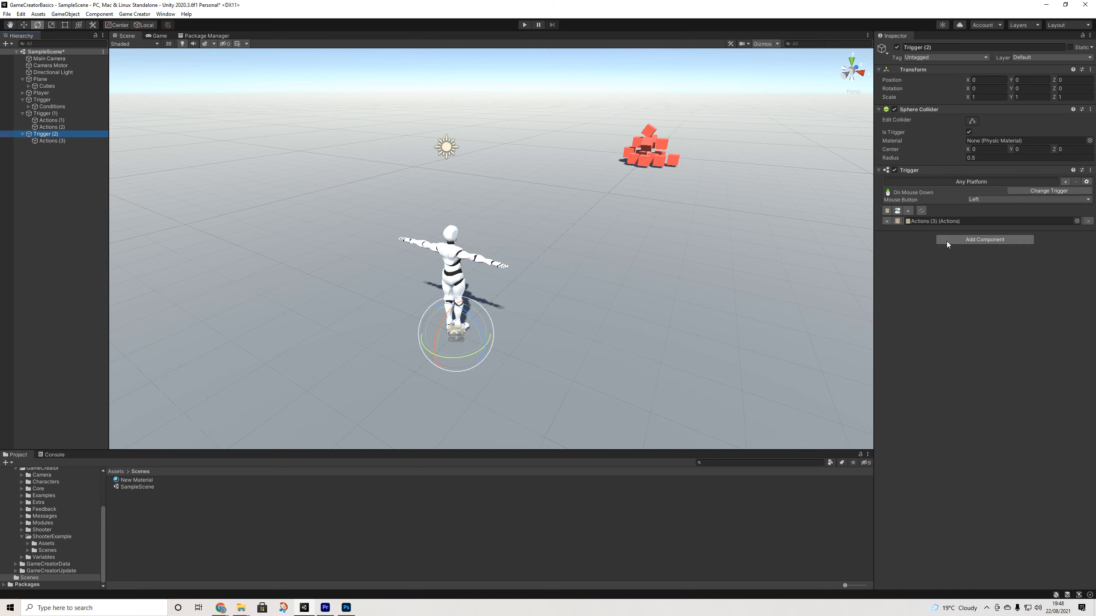
{"action": "left_click", "coordinate": [952, 241]}
{"action": "left_click", "coordinate": [955, 278]}
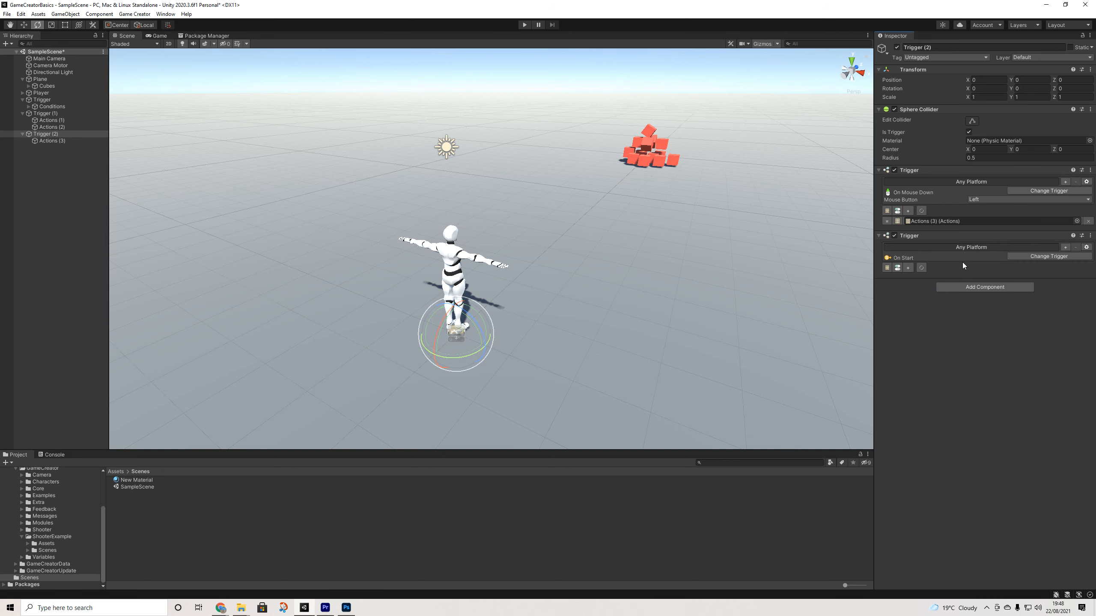
Try the On Reload event on the second Trigger component of Trigger (2)
{"action": "left_click", "coordinate": [1033, 255]}
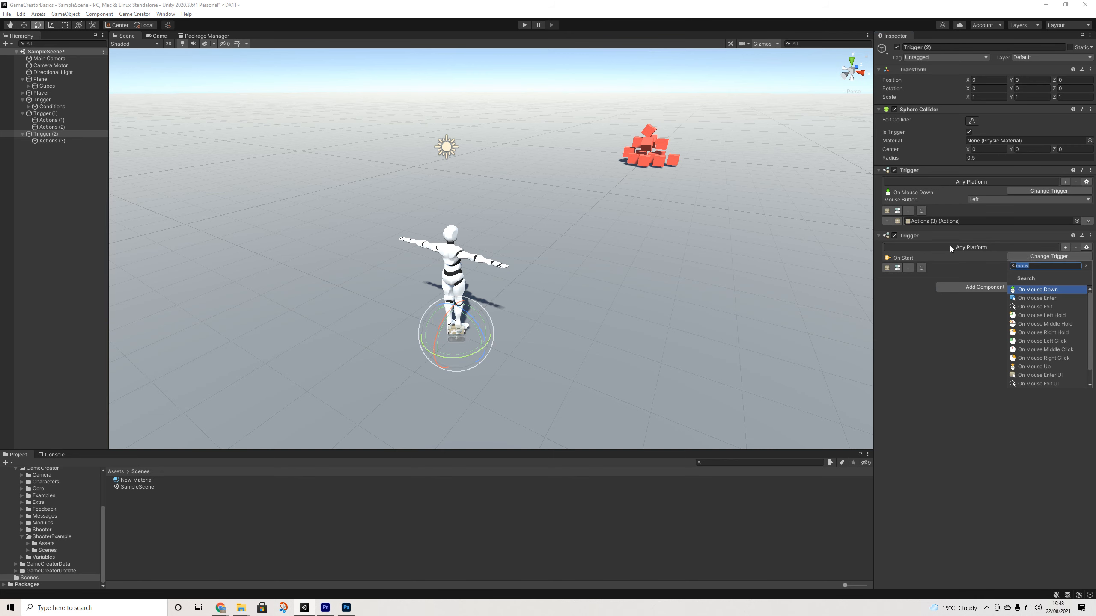
{"action": "type", "text": "rel"}
{"action": "key", "text": "Return"}
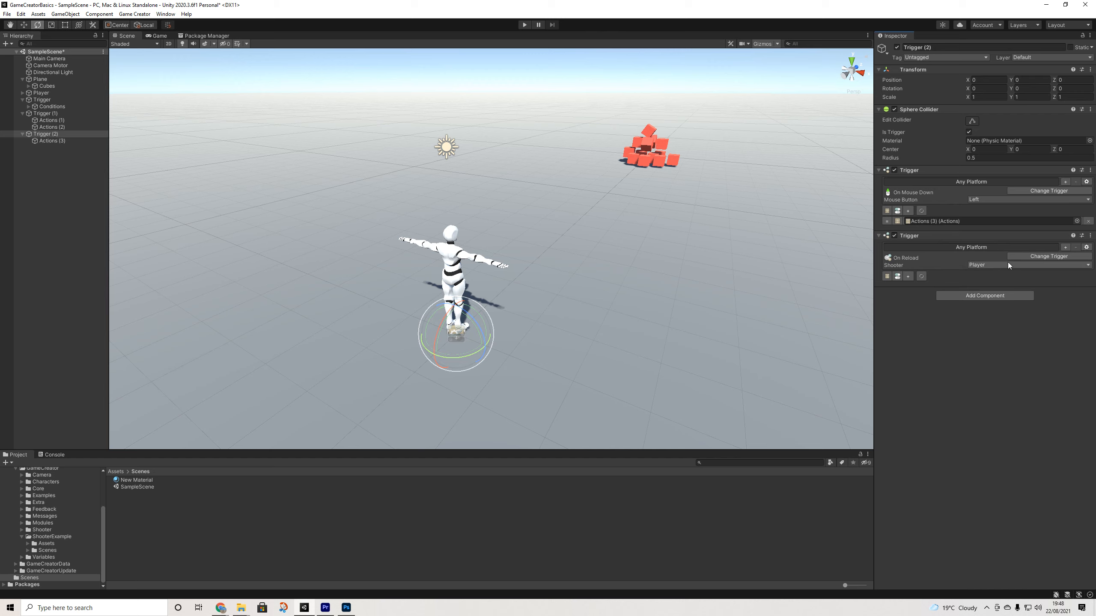
Change the event of the second Trigger component on Trigger (2) to On Key Down
{"action": "left_click", "coordinate": [1026, 255]}
{"action": "type", "text": "trig"}
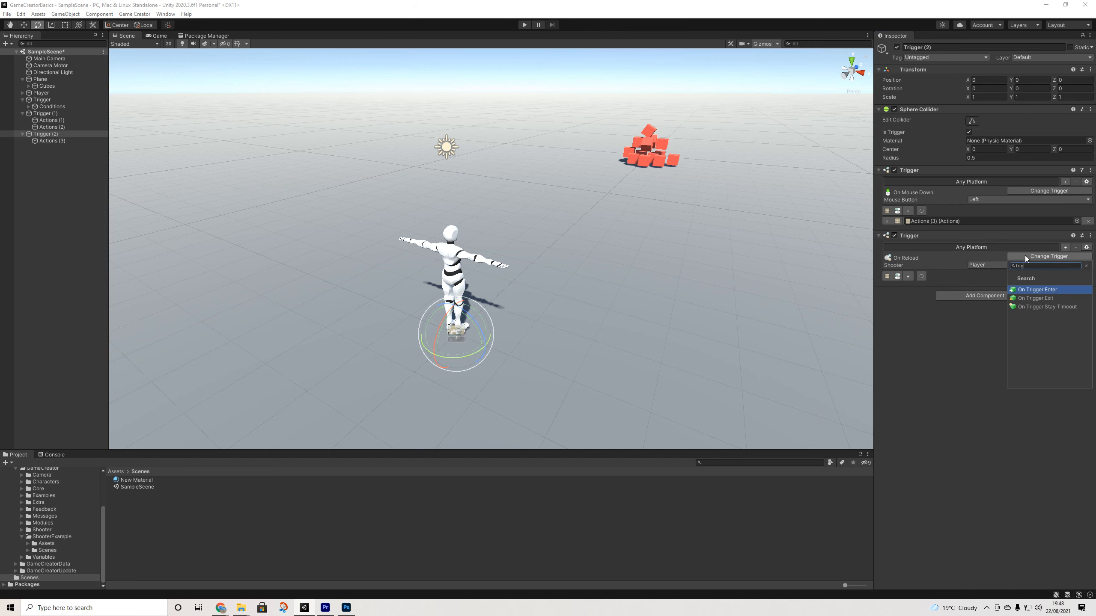
{"action": "key", "text": "BackSpace"}
{"action": "key", "text": "BackSpace"}
{"action": "type", "text": "key"}
{"action": "key", "text": "Down"}
{"action": "key", "text": "Down"}
{"action": "key", "text": "Return"}
Set the key code of the On Key Down trigger to R
{"action": "left_click", "coordinate": [979, 265]}
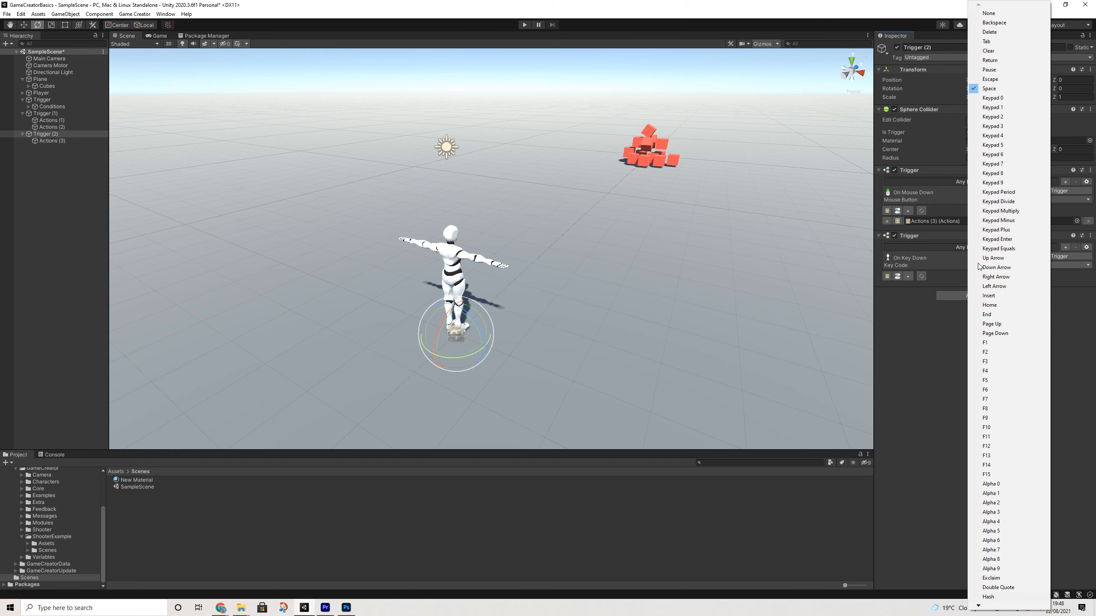
{"action": "key", "text": "r"}
{"action": "key", "text": "r"}
{"action": "key", "text": "r"}
{"action": "key", "text": "r"}
{"action": "key", "text": "r"}
{"action": "key", "text": "r"}
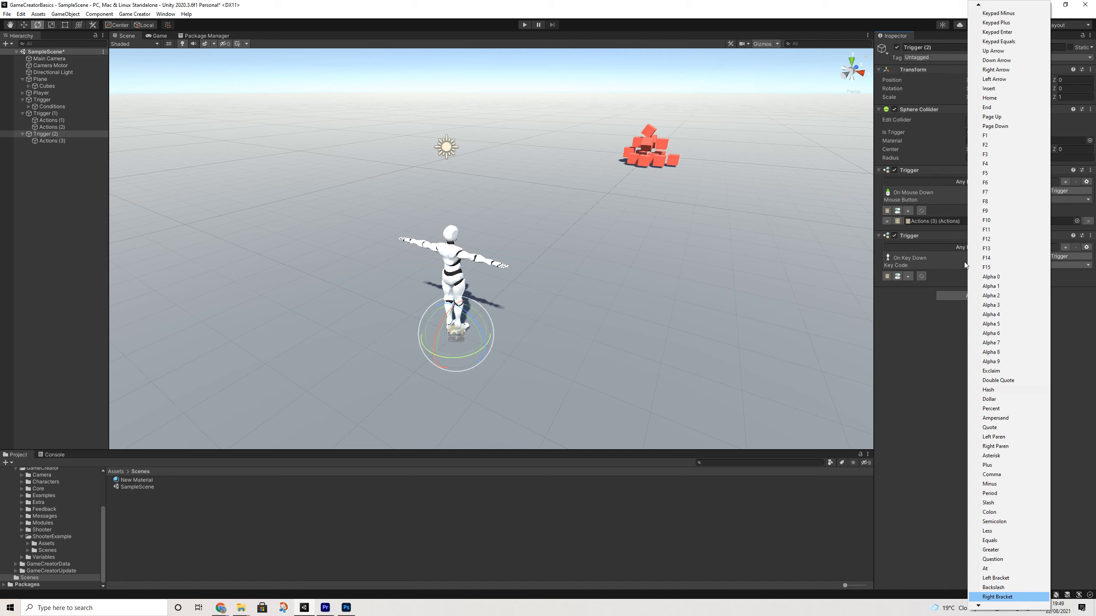
{"action": "key", "text": "Return"}
Attach a new Actions object to the R key trigger and add a Reload Weapon action for the Player that waits till complete
{"action": "left_click", "coordinate": [887, 276]}
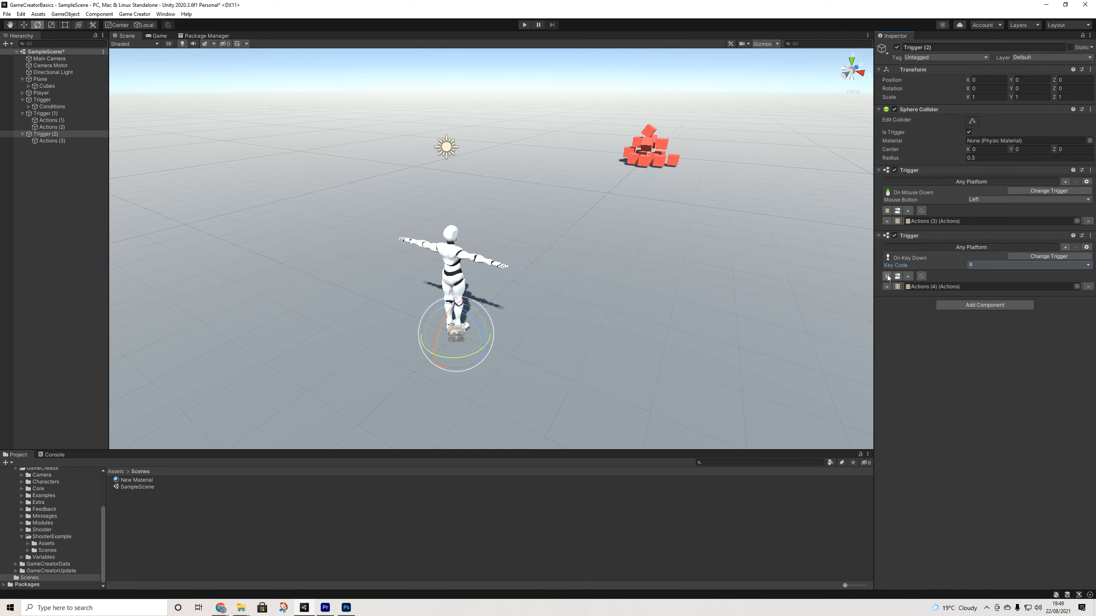
{"action": "left_click", "coordinate": [74, 147]}
{"action": "left_click", "coordinate": [928, 120]}
{"action": "type", "text": "re"}
{"action": "left_click", "coordinate": [909, 170]}
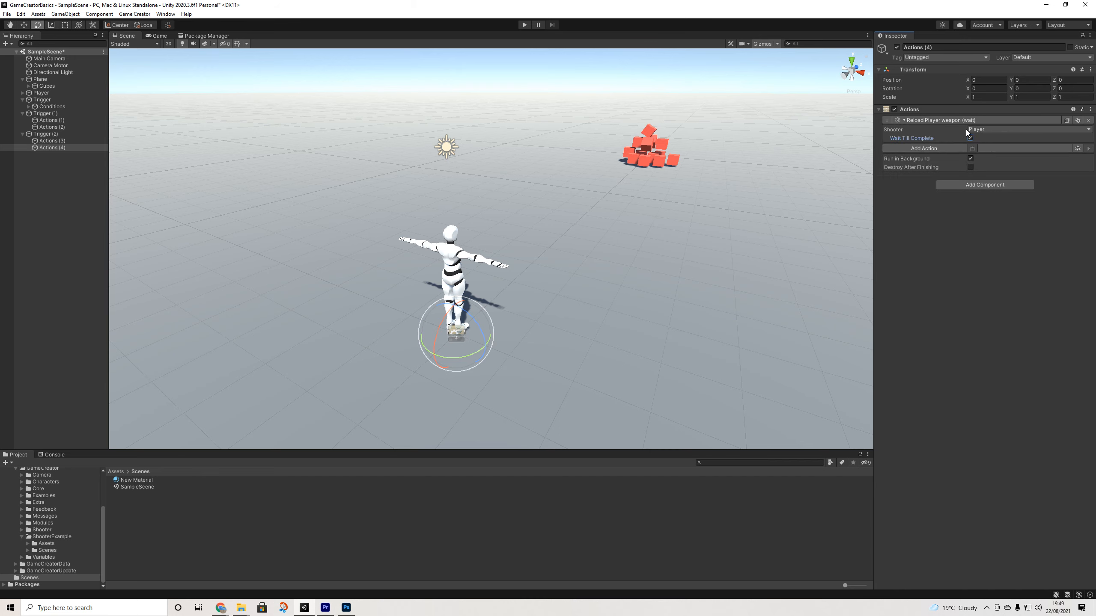
Review the settings of the Player and the three trigger objects, collapsing the triggers' children in the hierarchy
{"action": "left_click", "coordinate": [41, 135]}
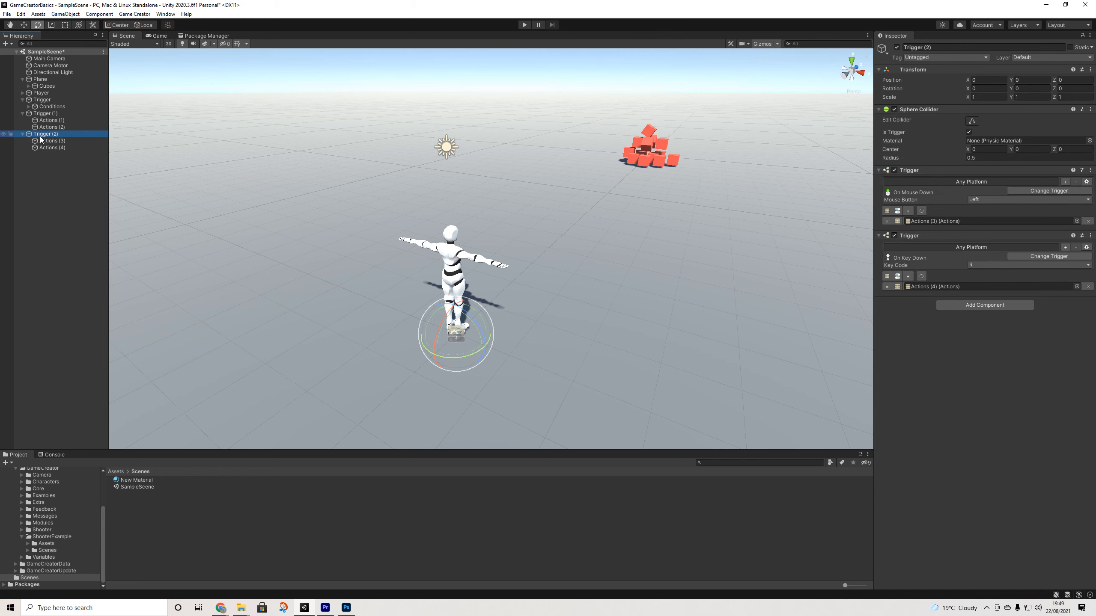
{"action": "left_click", "coordinate": [43, 114]}
{"action": "left_click", "coordinate": [24, 114]}
{"action": "left_click", "coordinate": [23, 120]}
{"action": "left_click", "coordinate": [22, 100]}
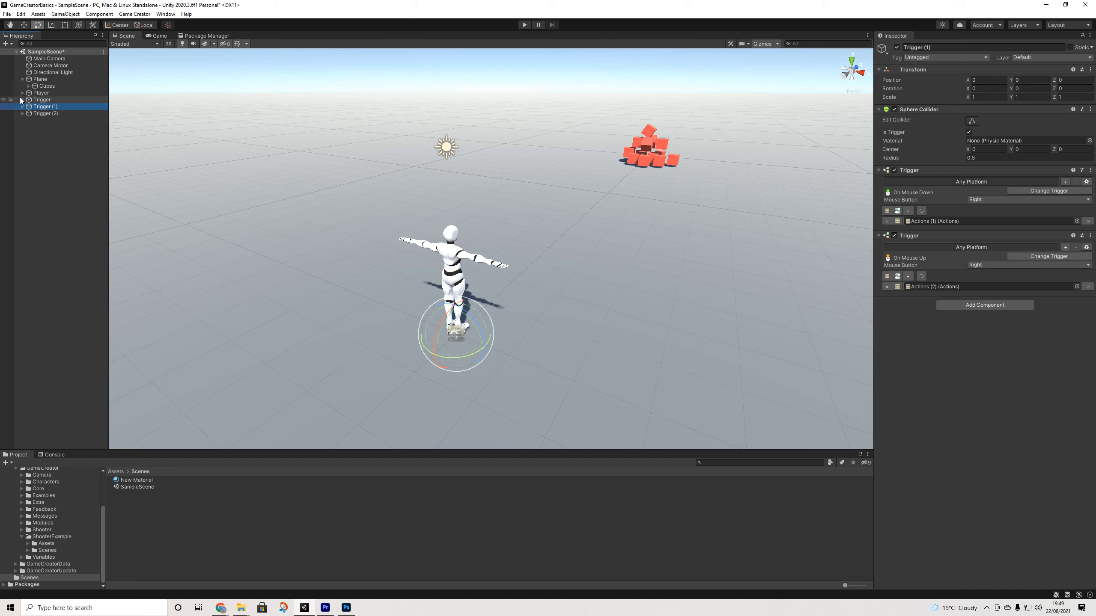
{"action": "left_click", "coordinate": [37, 93]}
{"action": "left_click", "coordinate": [40, 100]}
{"action": "left_click", "coordinate": [40, 107]}
{"action": "left_click", "coordinate": [41, 114]}
Create a cube at the scene root and place it near the player at about X -3.79, Y -0.02, Z 3
{"action": "right_click", "coordinate": [42, 138]}
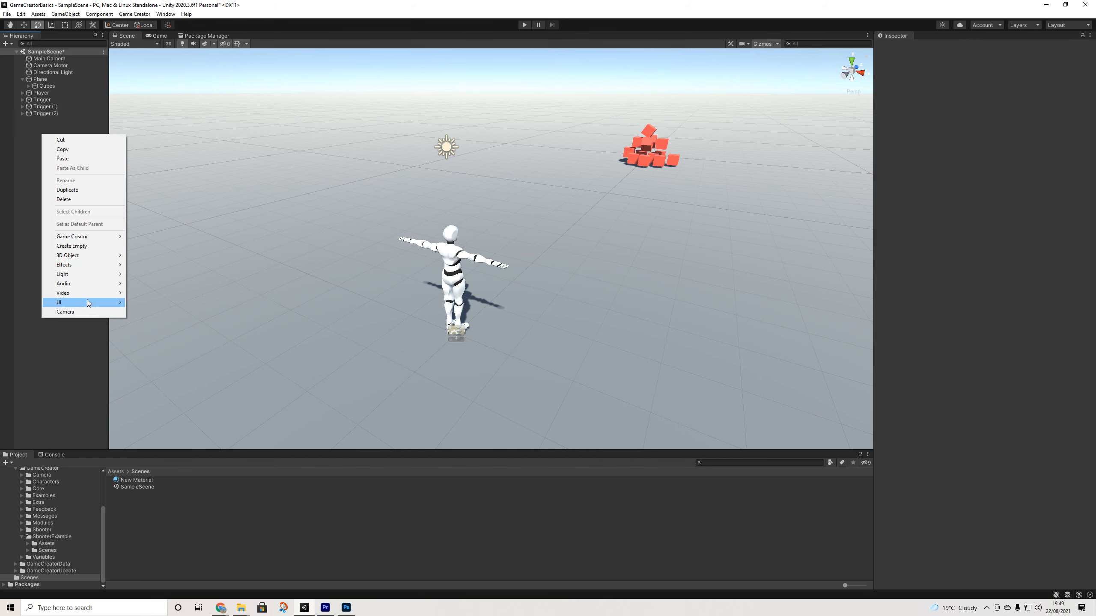
{"action": "mouse_move", "coordinate": [89, 301]}
{"action": "mouse_move", "coordinate": [92, 255]}
{"action": "left_click", "coordinate": [146, 256]}
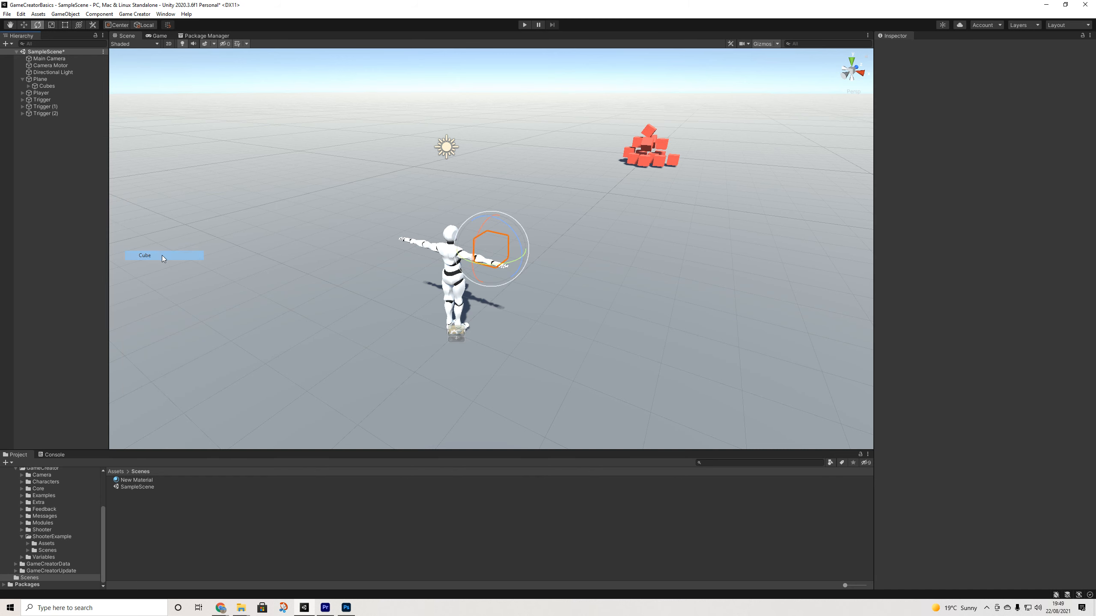
{"action": "left_click", "coordinate": [24, 26]}
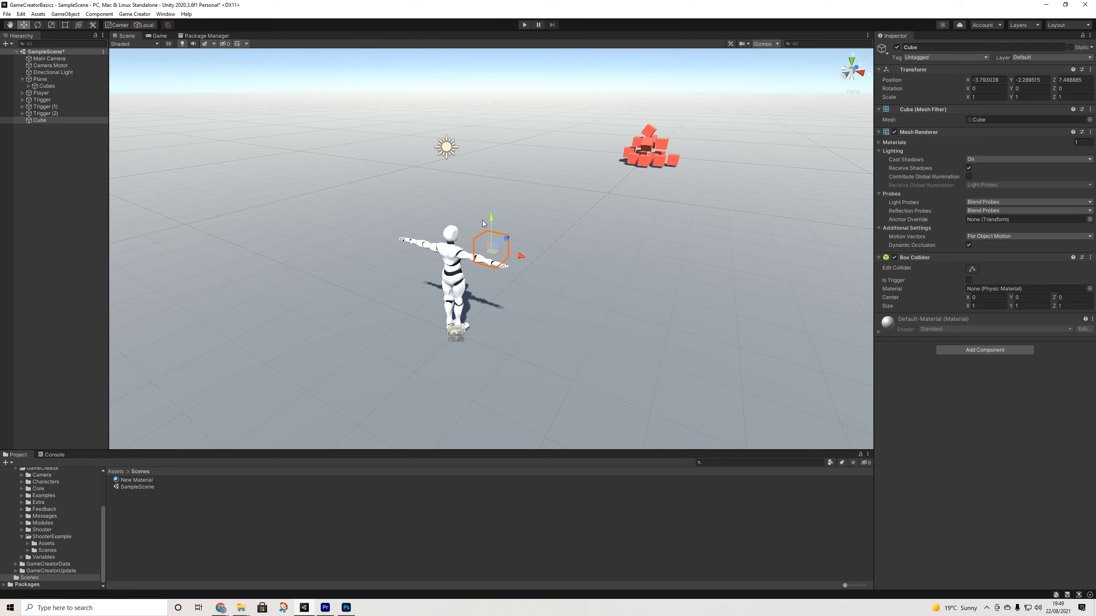
{"action": "left_click_drag", "start_coordinate": [491, 221], "coordinate": [419, 233]}
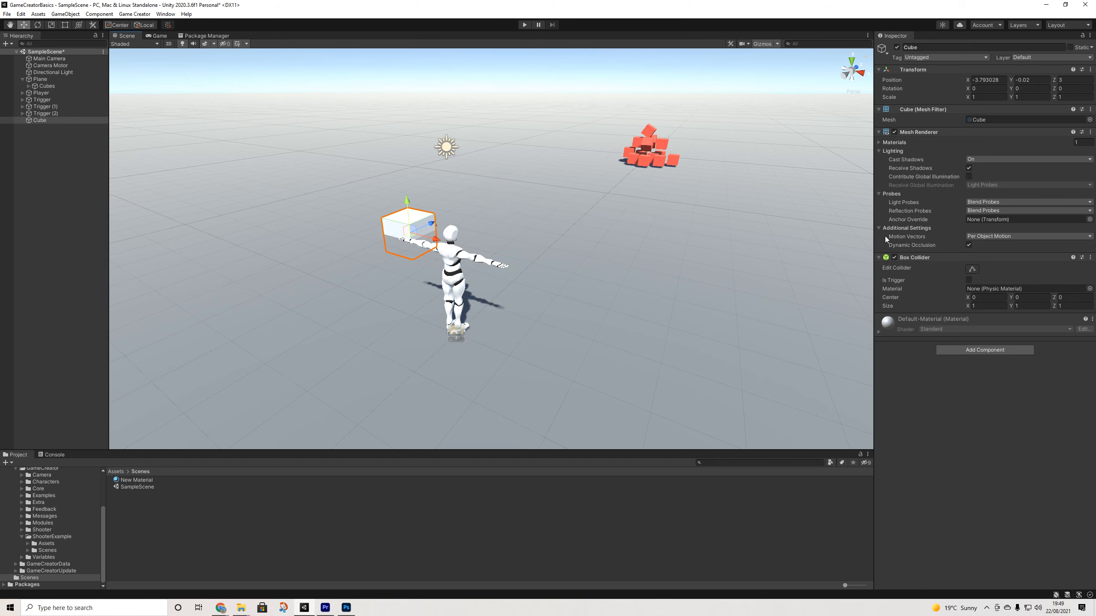
{"action": "key", "text": "f"}
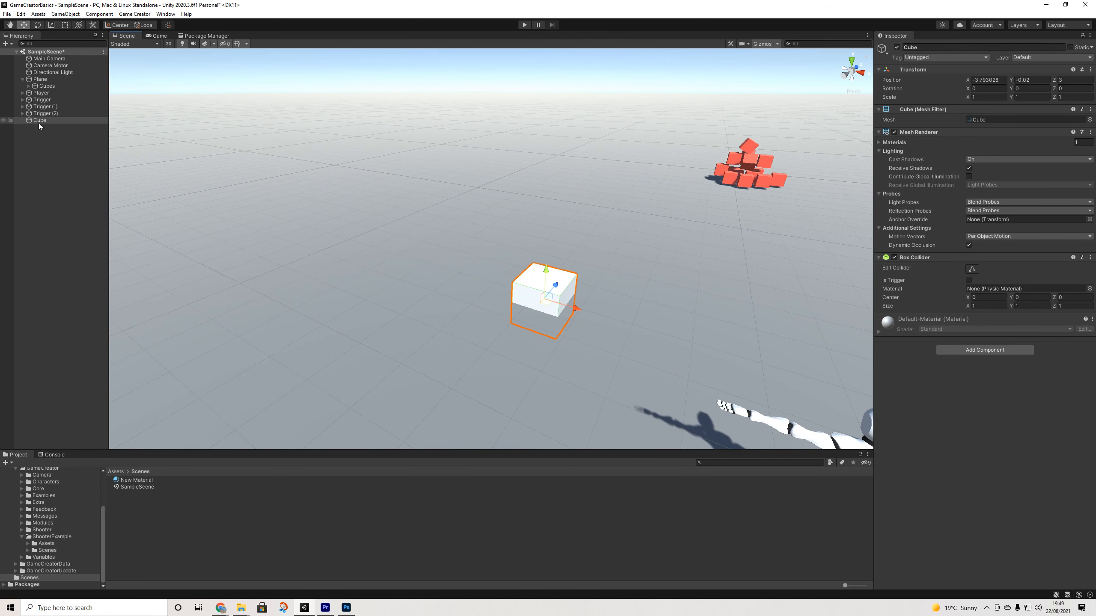
Create a second cube as a child of the new Cube object
{"action": "right_click", "coordinate": [44, 118]}
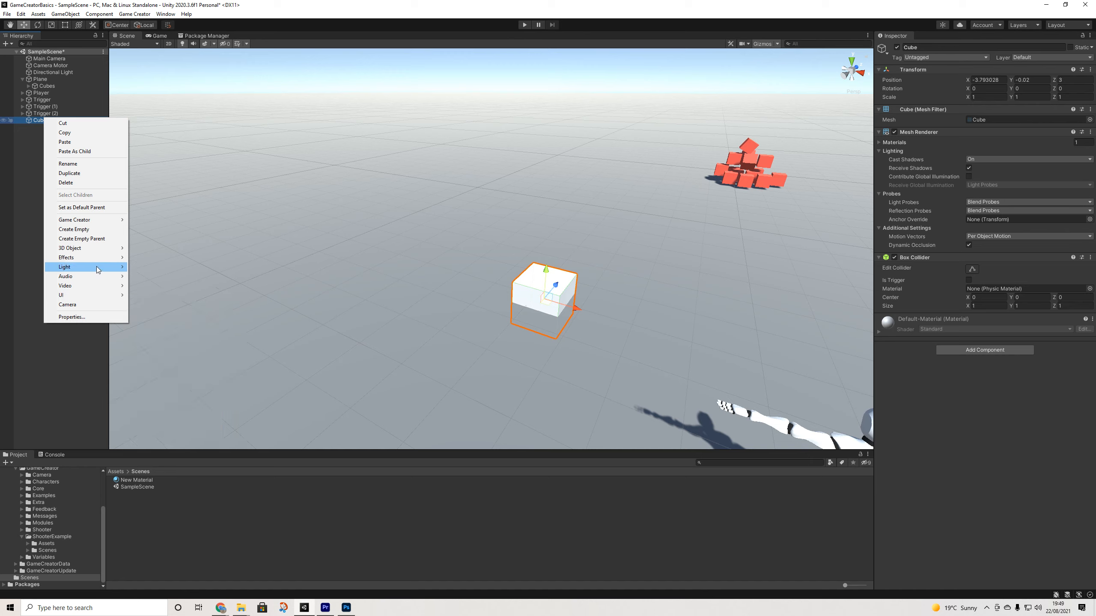
{"action": "mouse_move", "coordinate": [108, 248]}
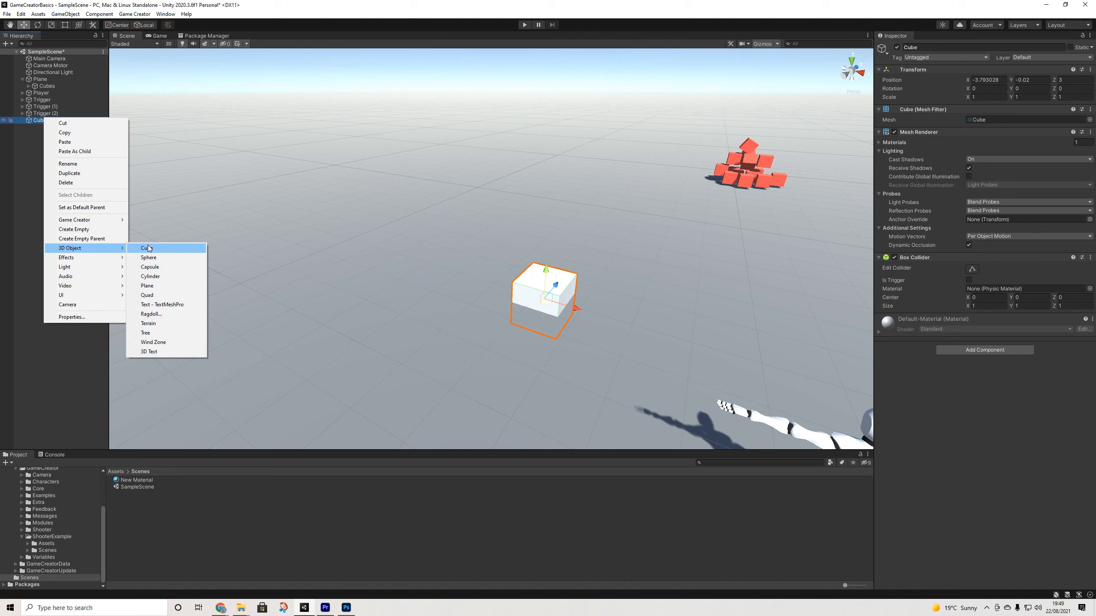
{"action": "left_click", "coordinate": [149, 249]}
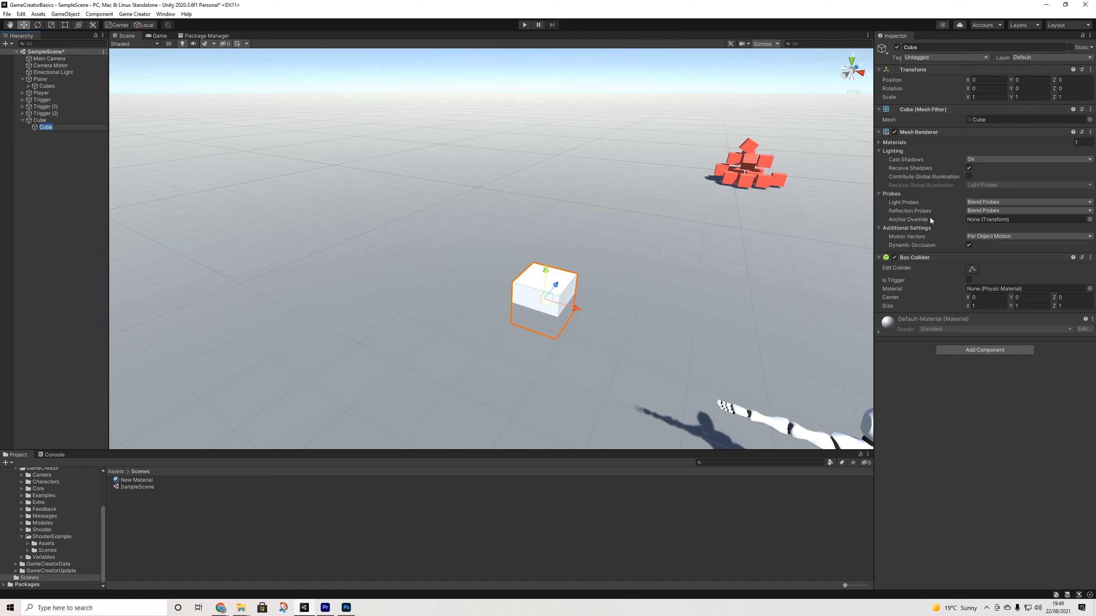
Set the child cube's Box Collider size to 2, 2, 2 and its center X to 0
{"action": "left_click", "coordinate": [971, 269]}
{"action": "left_click_drag", "start_coordinate": [567, 310], "coordinate": [600, 317]}
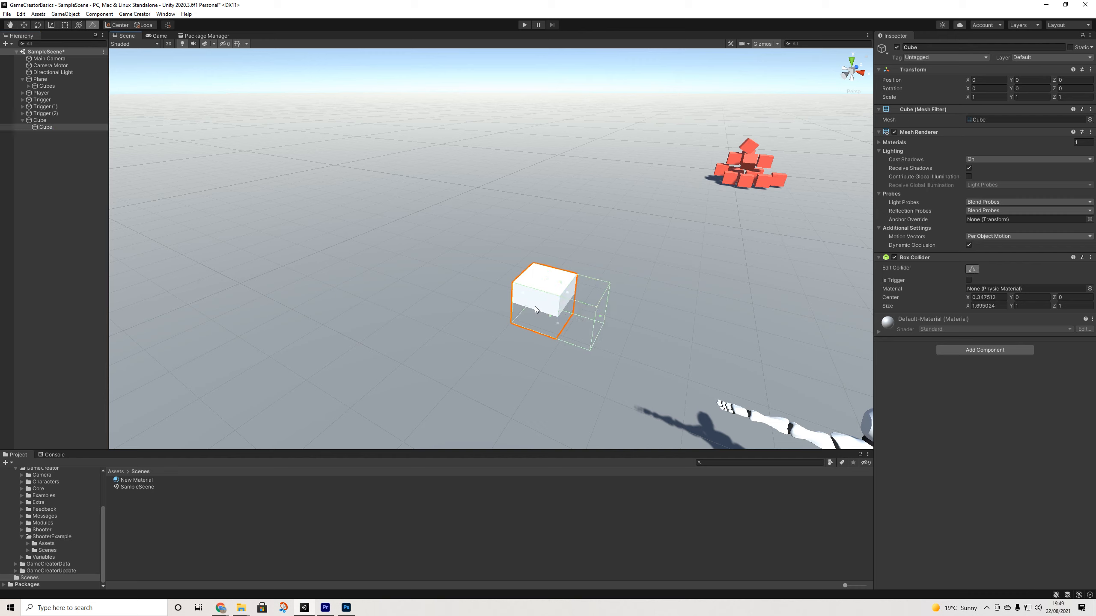
{"action": "left_click", "coordinate": [976, 307]}
{"action": "type", "text": "2"}
{"action": "key", "text": "Tab"}
{"action": "type", "text": "2"}
{"action": "key", "text": "Tab"}
{"action": "type", "text": "2"}
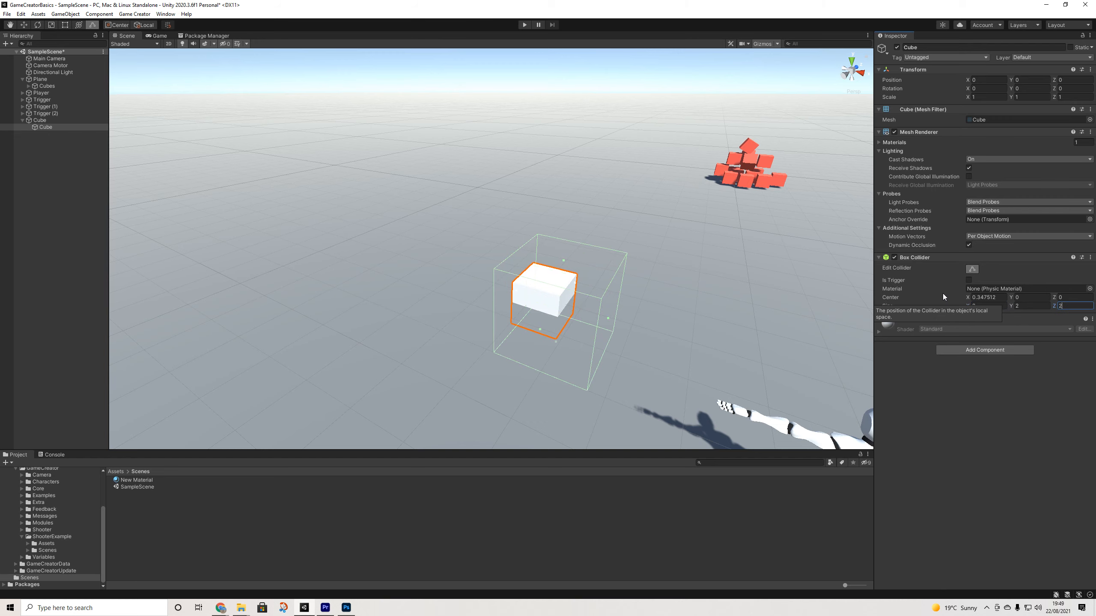
{"action": "left_click_drag", "start_coordinate": [582, 184], "coordinate": [592, 248], "text": "alt"}
{"action": "left_click", "coordinate": [991, 298]}
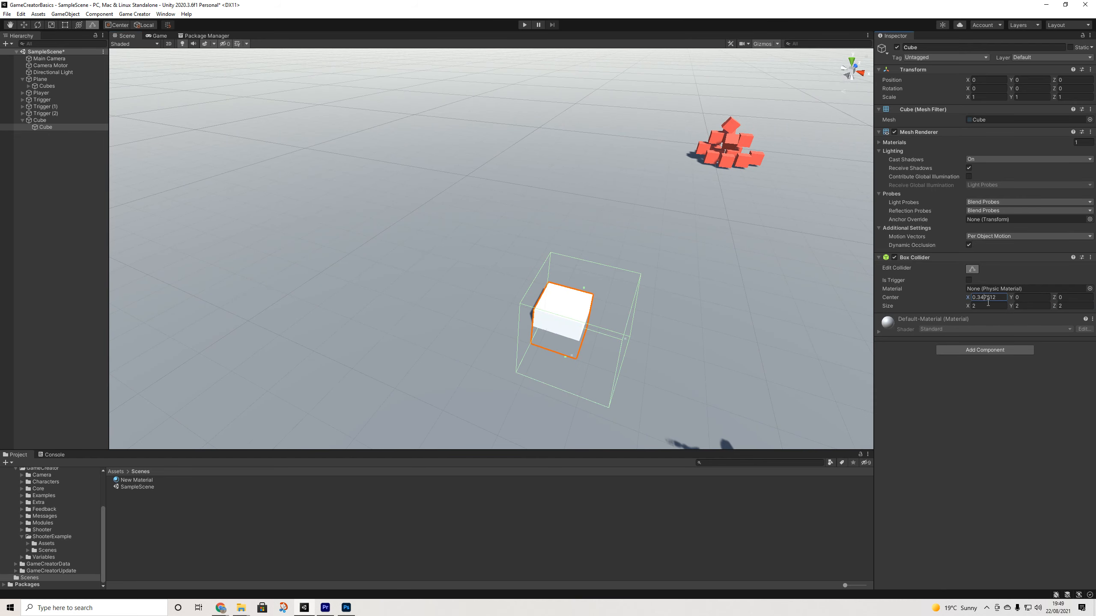
{"action": "type", "text": "0"}
{"action": "left_click_drag", "start_coordinate": [578, 245], "coordinate": [529, 234], "text": "alt"}
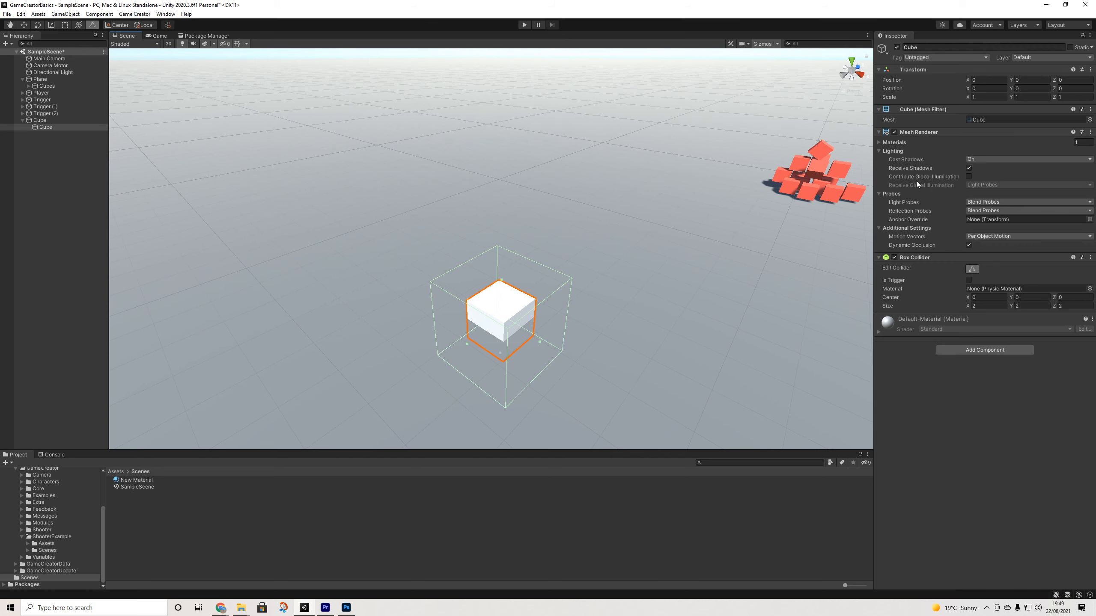
Remove the Mesh Renderer and Mesh Filter components from the child cube
{"action": "left_click", "coordinate": [1090, 132]}
{"action": "left_click", "coordinate": [1044, 150]}
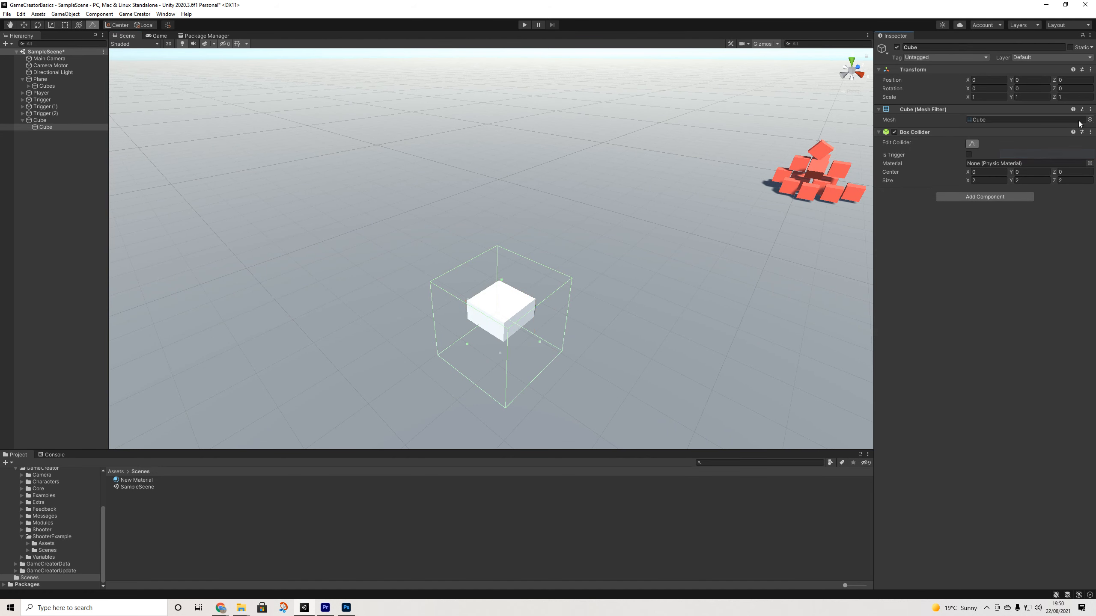
{"action": "left_click", "coordinate": [1090, 109]}
{"action": "left_click", "coordinate": [1040, 128]}
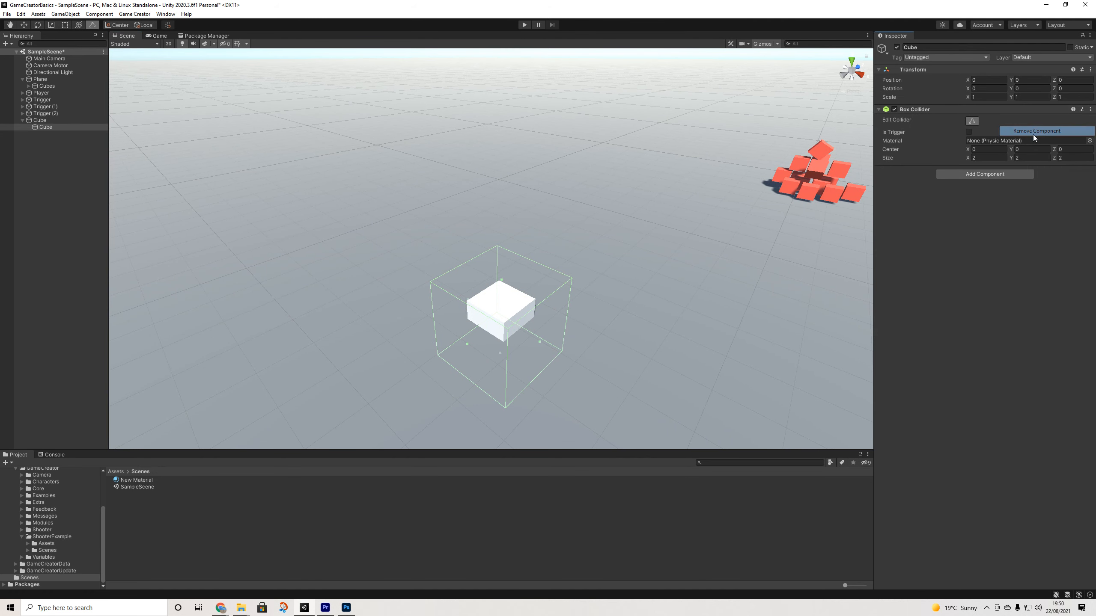
Add a Trigger component to the child cube and set its event to On Player Enter
{"action": "left_click", "coordinate": [972, 174]}
{"action": "type", "text": "trig"}
{"action": "key", "text": "Up"}
{"action": "key", "text": "Return"}
{"action": "left_click_drag", "start_coordinate": [610, 276], "coordinate": [553, 267], "text": "alt"}
{"action": "left_click", "coordinate": [1017, 190]}
{"action": "type", "text": "play"}
{"action": "key", "text": "Return"}
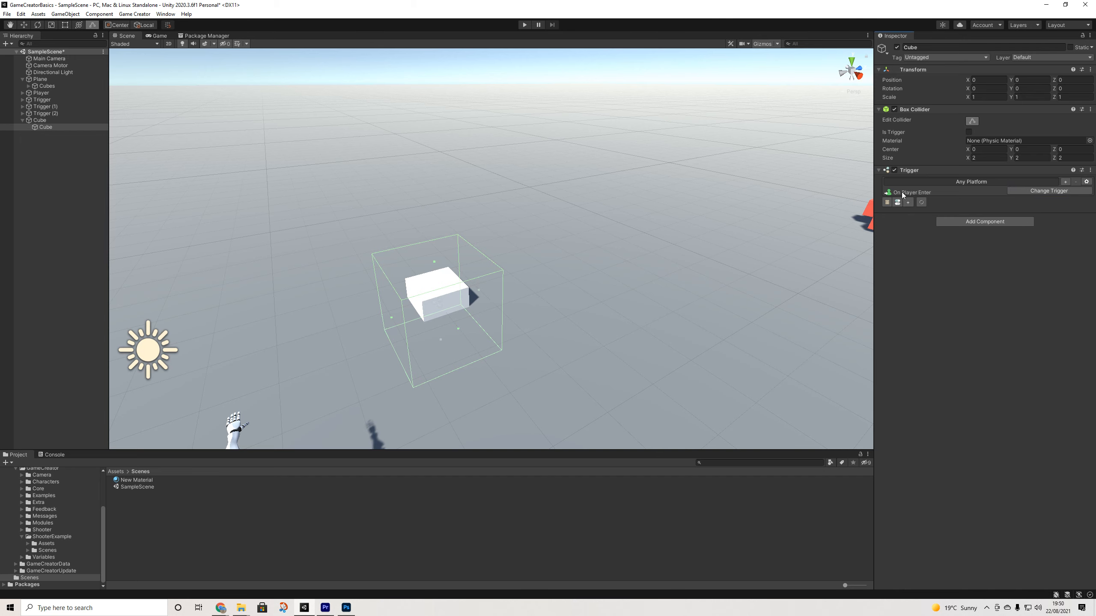
Attach a new Actions object to the child cube's trigger and add a Give Ammo action for the Player
{"action": "left_click", "coordinate": [887, 202]}
{"action": "left_click", "coordinate": [29, 126]}
{"action": "left_click", "coordinate": [55, 134]}
{"action": "left_click", "coordinate": [947, 120]}
{"action": "type", "text": "amm"}
{"action": "key", "text": "Return"}
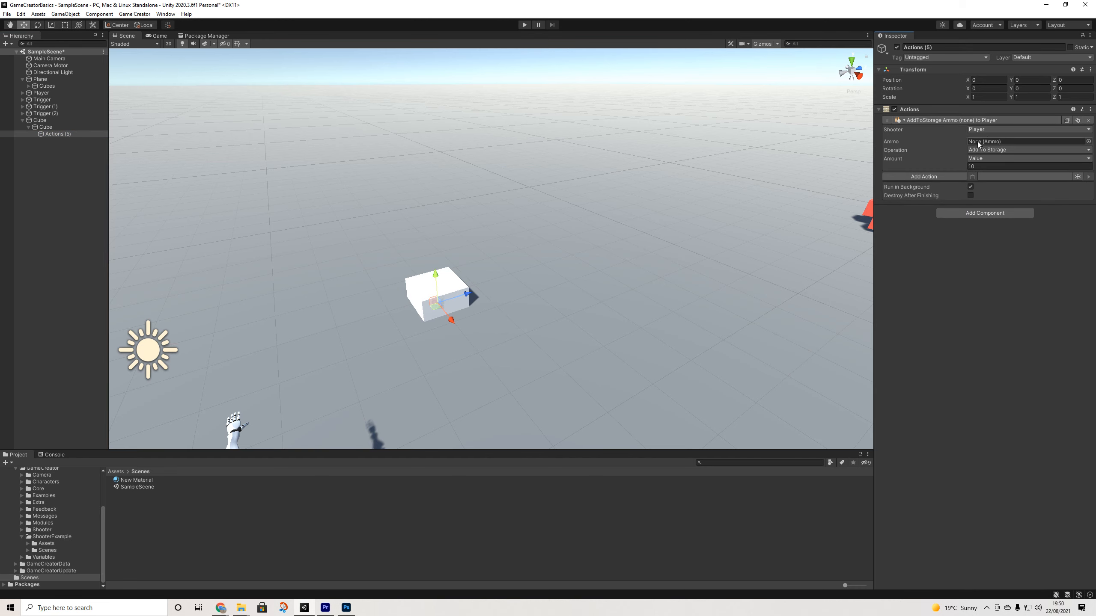
Set the Give Ammo action to add 1000 Bullets to the Player's storage, and briefly run the scene
{"action": "left_click", "coordinate": [1087, 140]}
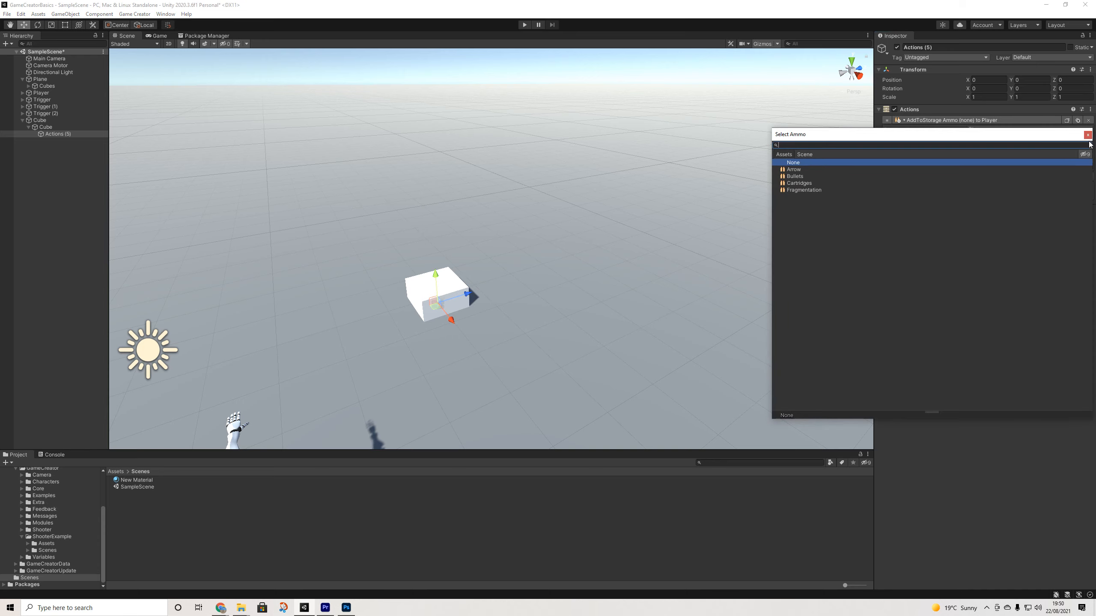
{"action": "left_click", "coordinate": [795, 176]}
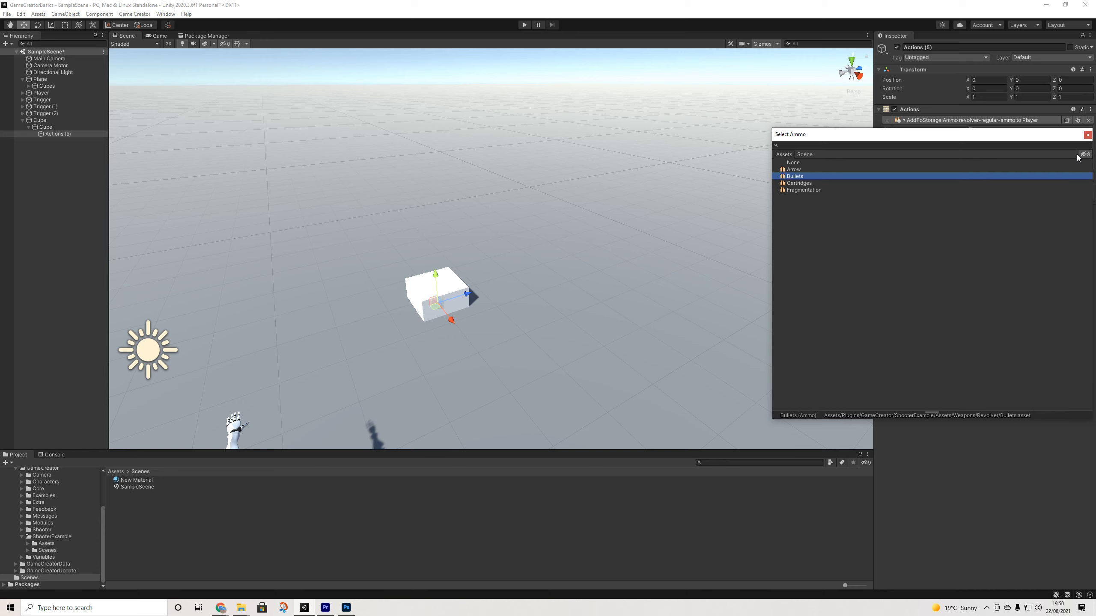
{"action": "left_click", "coordinate": [1088, 134]}
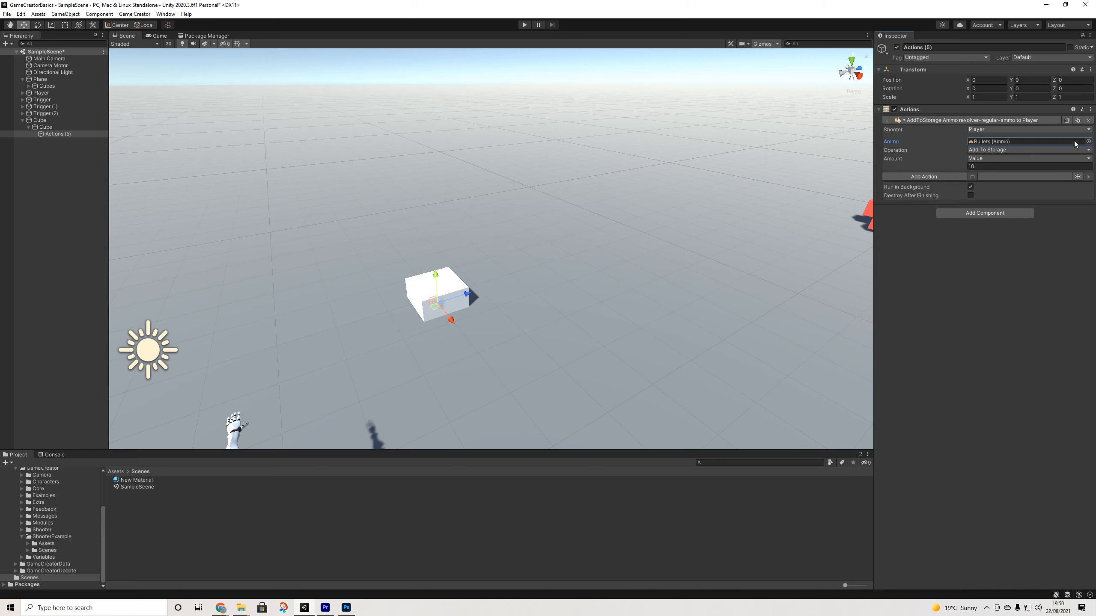
{"action": "left_click", "coordinate": [984, 151]}
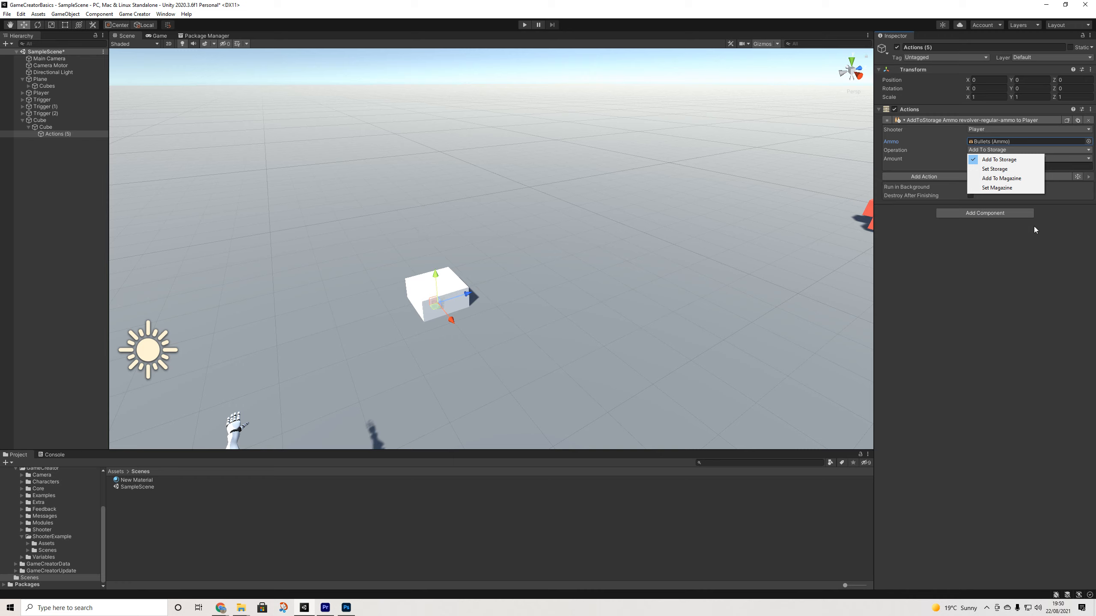
{"action": "left_click", "coordinate": [1014, 283]}
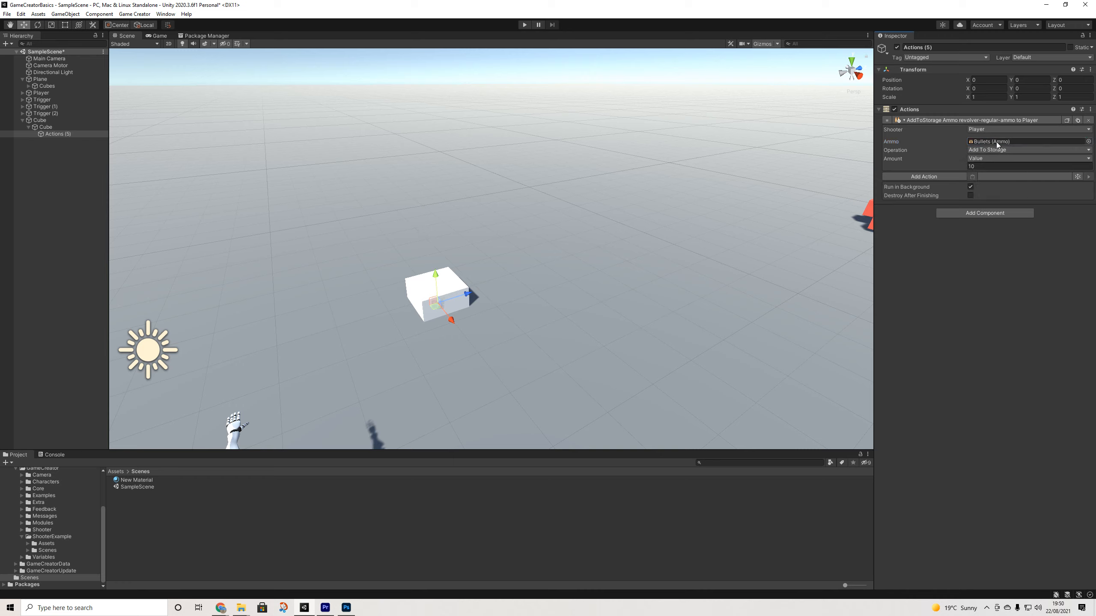
{"action": "left_click", "coordinate": [992, 150]}
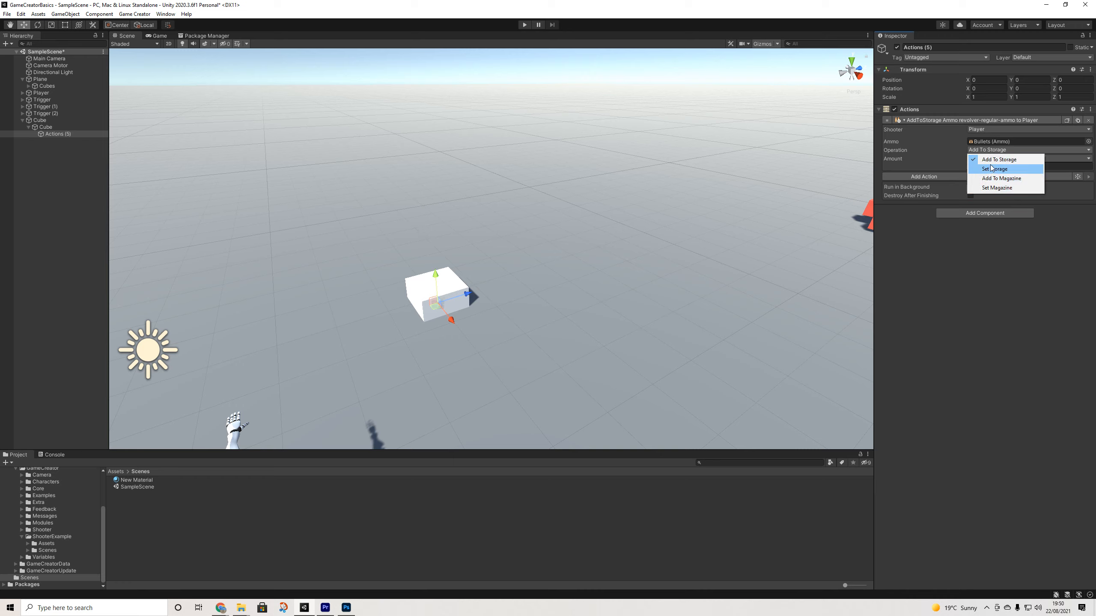
{"action": "left_click", "coordinate": [999, 159]}
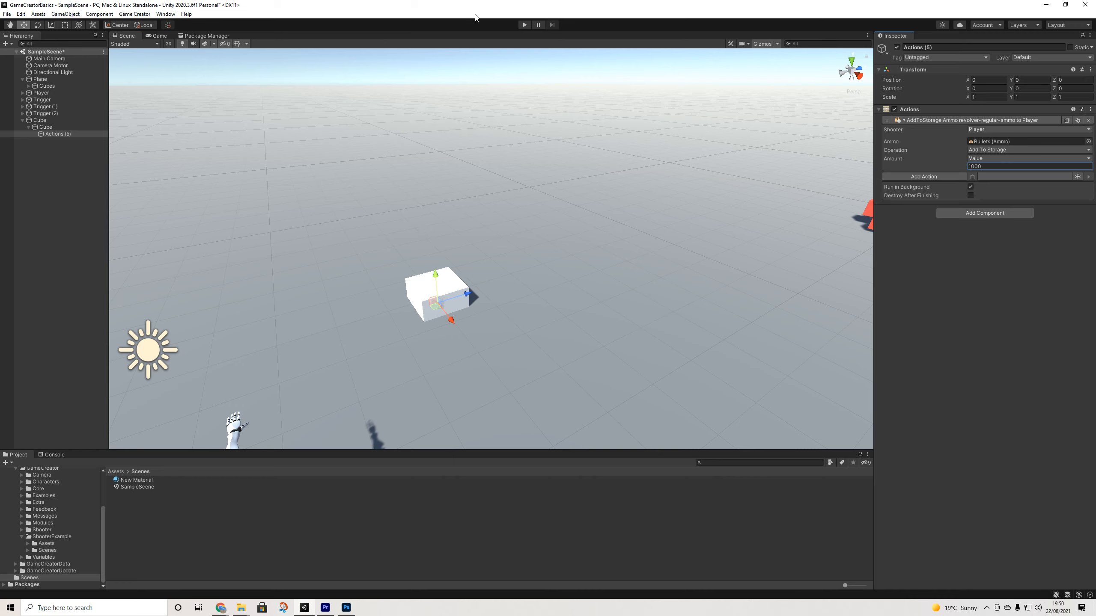
{"action": "left_click", "coordinate": [526, 25]}
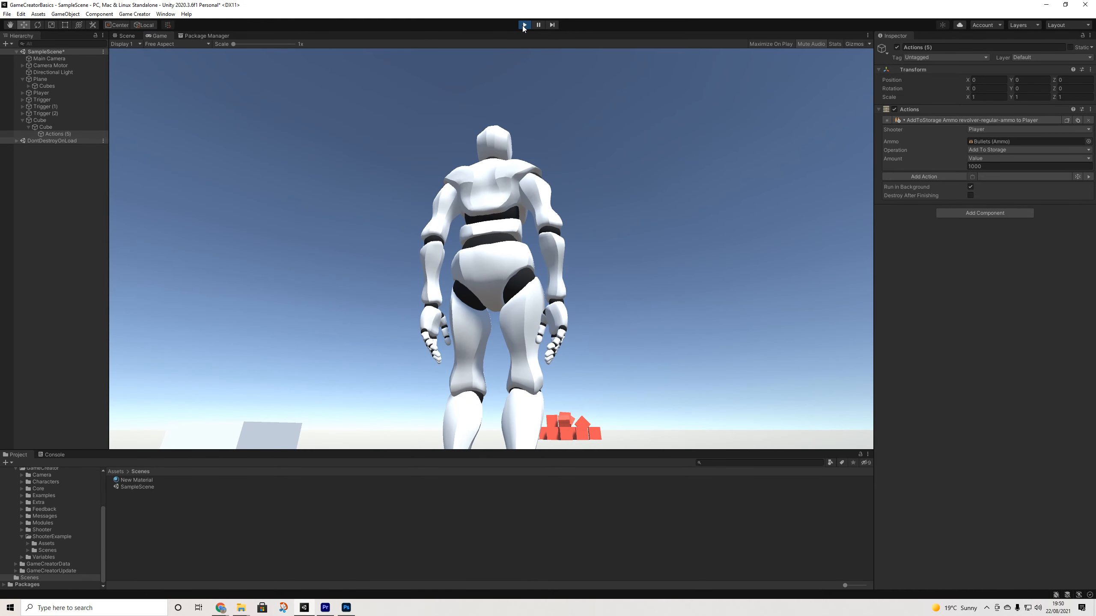
{"action": "left_click", "coordinate": [524, 24]}
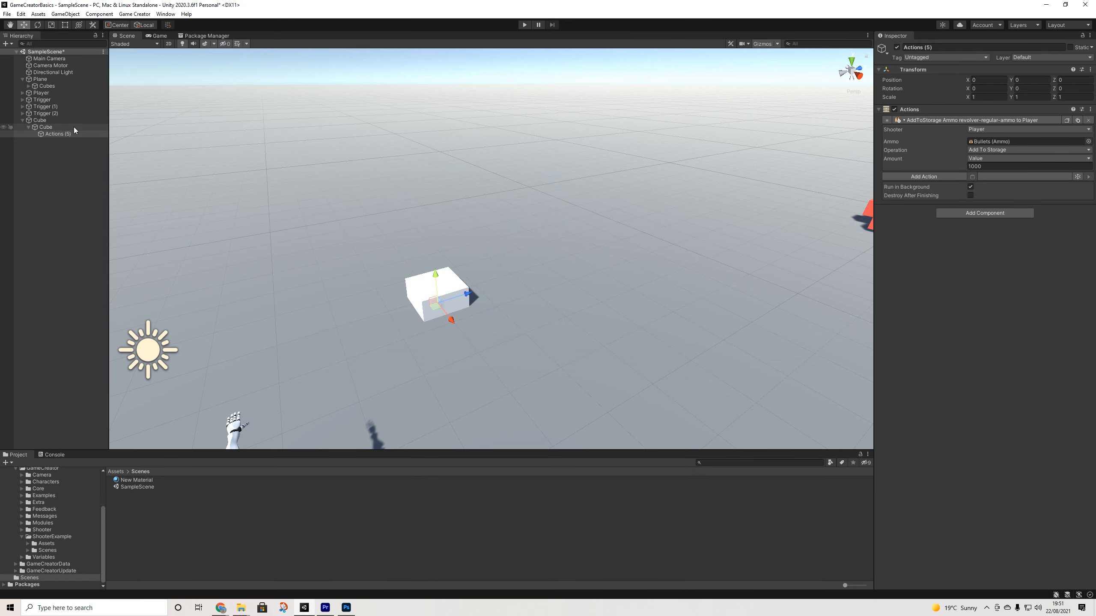
Remove the missing script component from the Player and add a Player Shooter component
{"action": "left_click", "coordinate": [41, 93]}
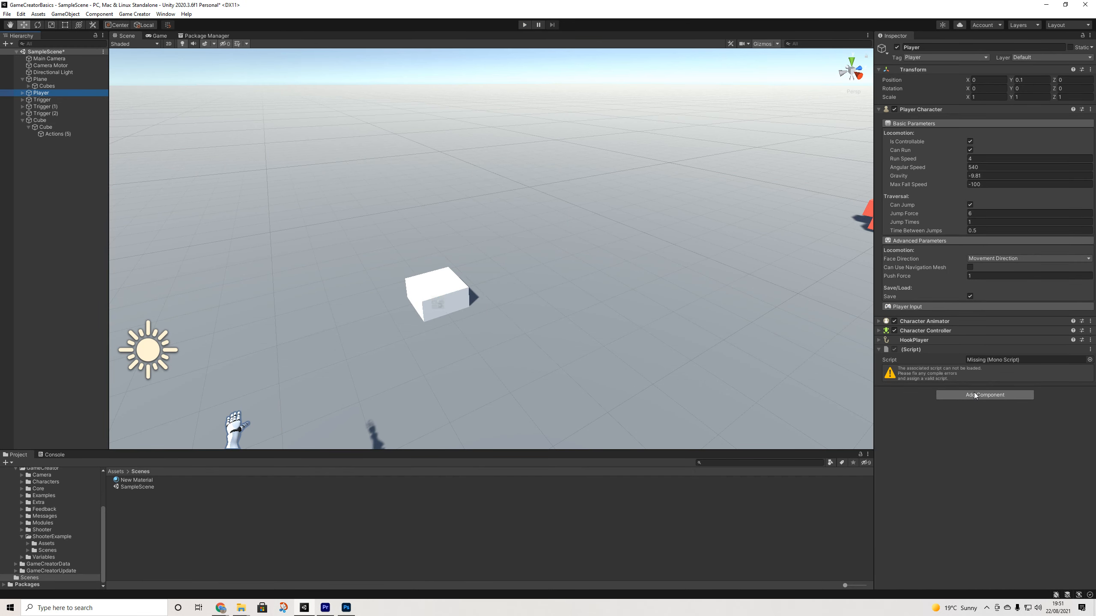
{"action": "left_click", "coordinate": [1090, 349]}
{"action": "left_click", "coordinate": [1023, 365]}
{"action": "left_click", "coordinate": [977, 353]}
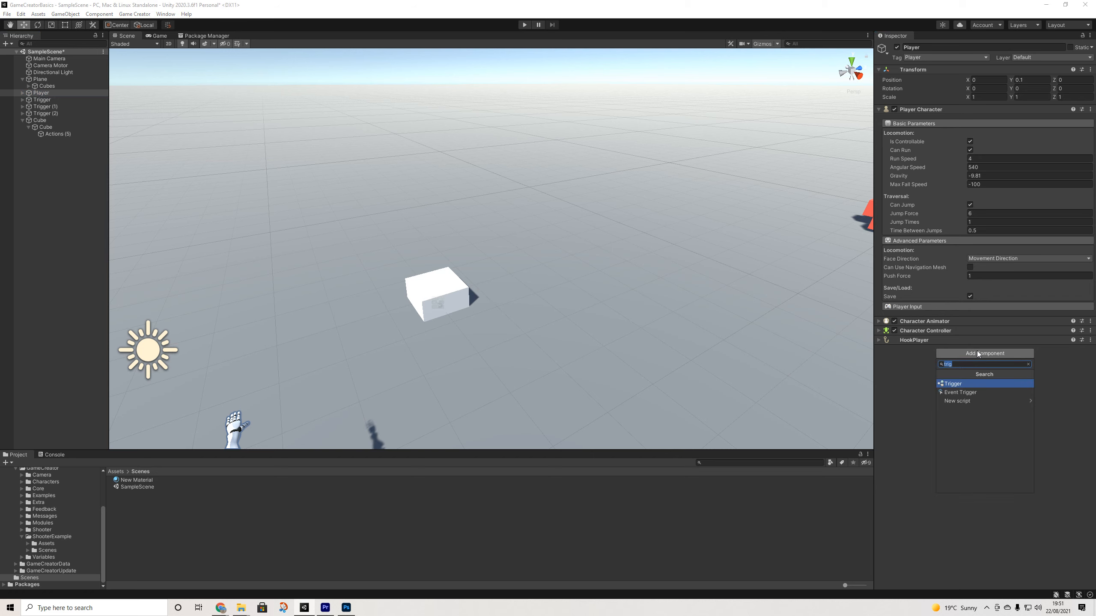
{"action": "type", "text": "play"}
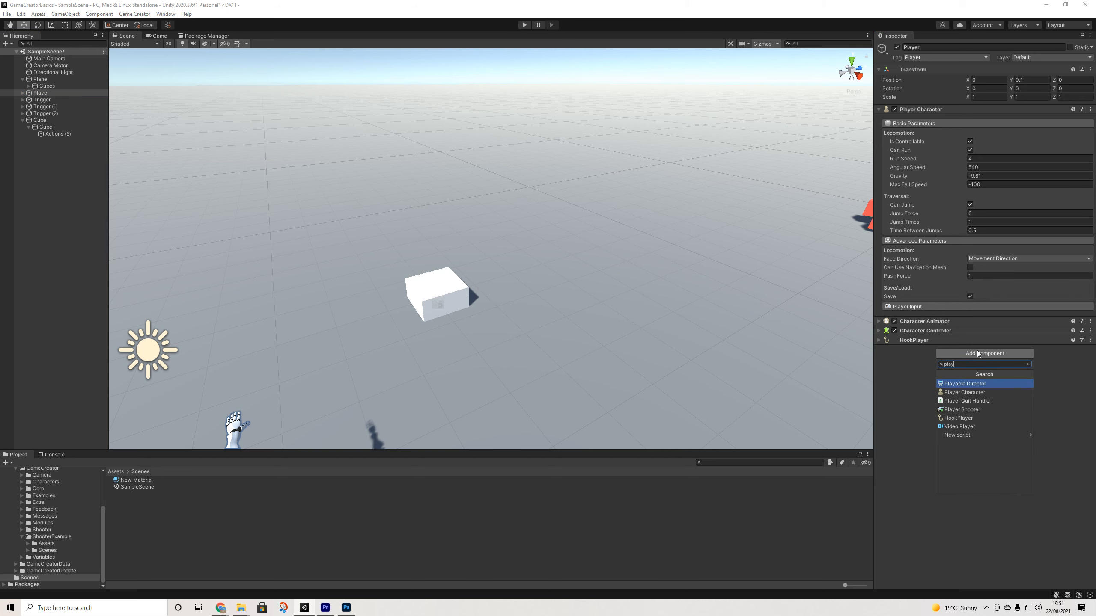
{"action": "key", "text": "Down"}
{"action": "key", "text": "Down"}
{"action": "key", "text": "Down"}
{"action": "key", "text": "Return"}
Try adding a Character Shooter component to the Player as well, and remove it again
{"action": "left_click", "coordinate": [963, 386]}
{"action": "type", "text": "char"}
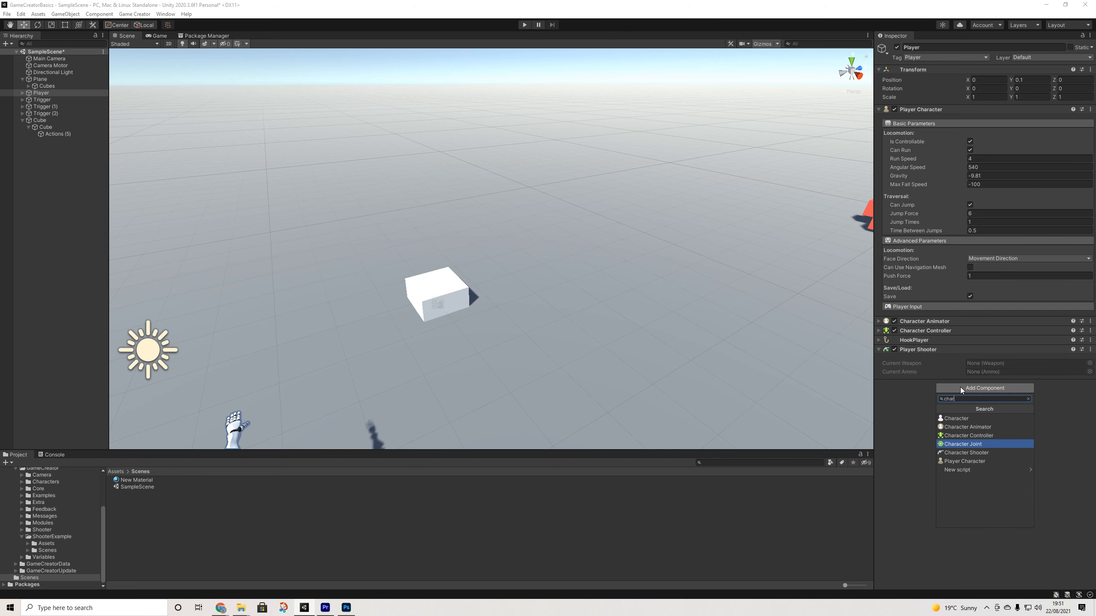
{"action": "key", "text": "Down"}
{"action": "key", "text": "Return"}
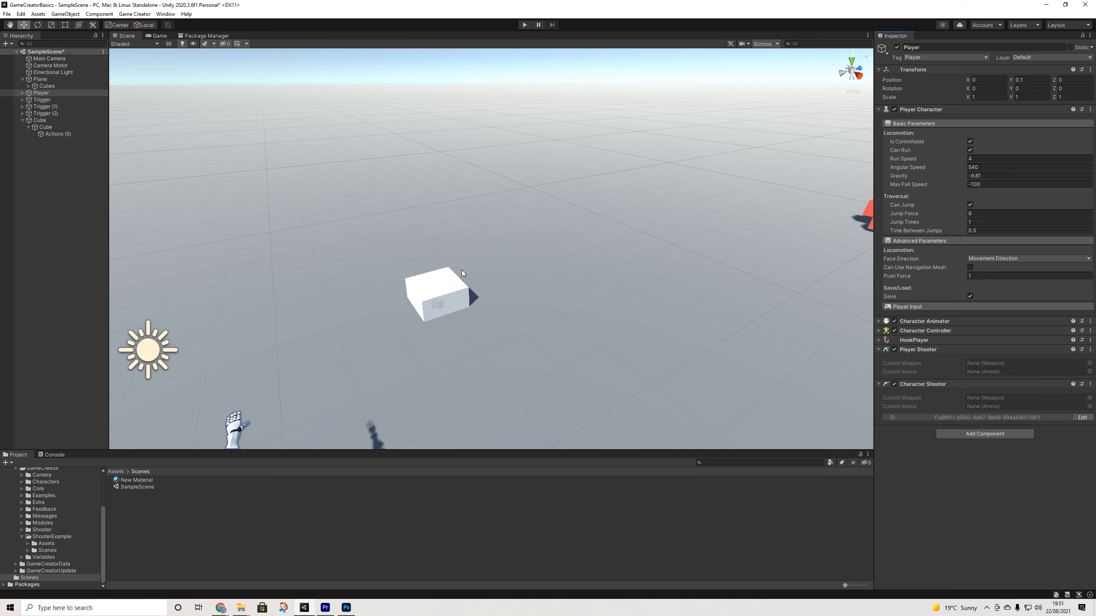
{"action": "scroll", "coordinate": [461, 273], "scroll_direction": "down", "scroll_amount": 5}
{"action": "middle_click_drag", "start_coordinate": [477, 337], "coordinate": [464, 272]}
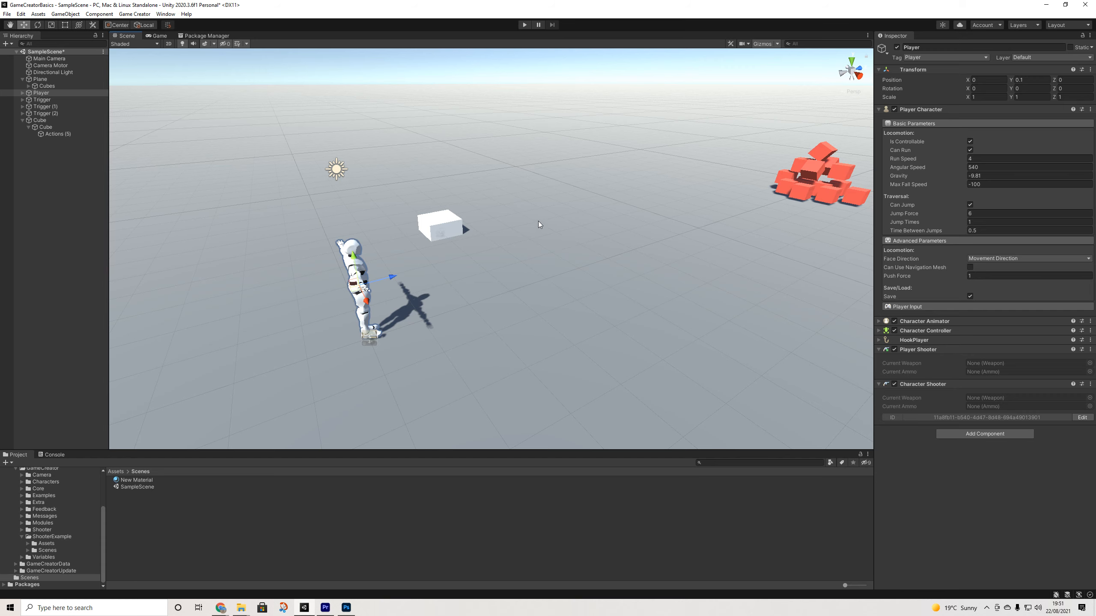
{"action": "mouse_move", "coordinate": [548, 253]}
{"action": "middle_mouse_down"}
{"action": "mouse_move", "coordinate": [526, 259]}
{"action": "mouse_move", "coordinate": [572, 264]}
{"action": "mouse_move", "coordinate": [542, 274]}
{"action": "middle_mouse_up"}
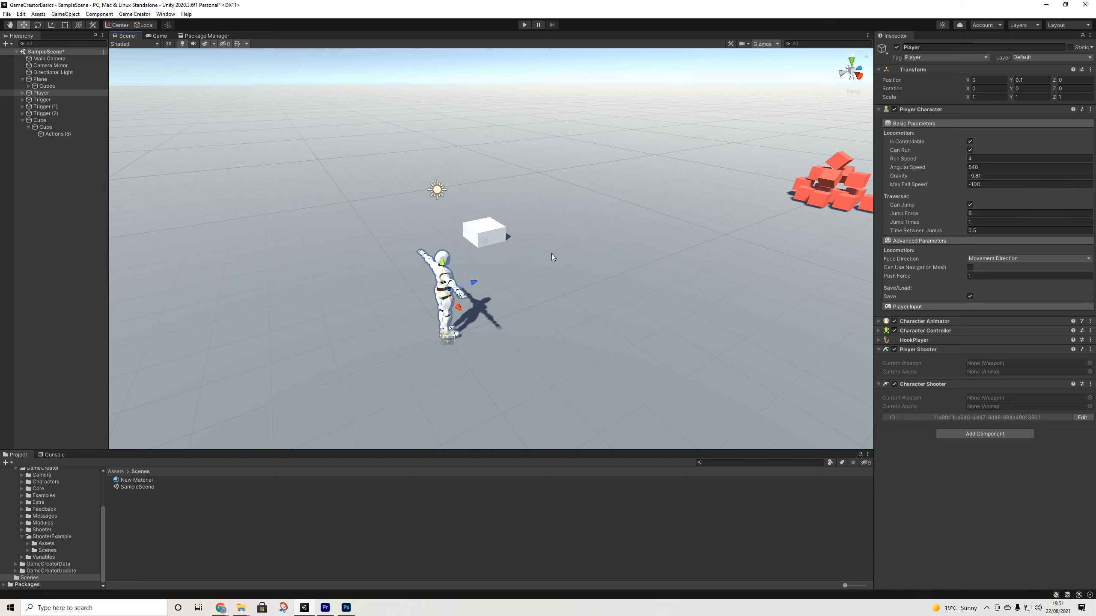
{"action": "middle_click_drag", "start_coordinate": [556, 253], "coordinate": [530, 257]}
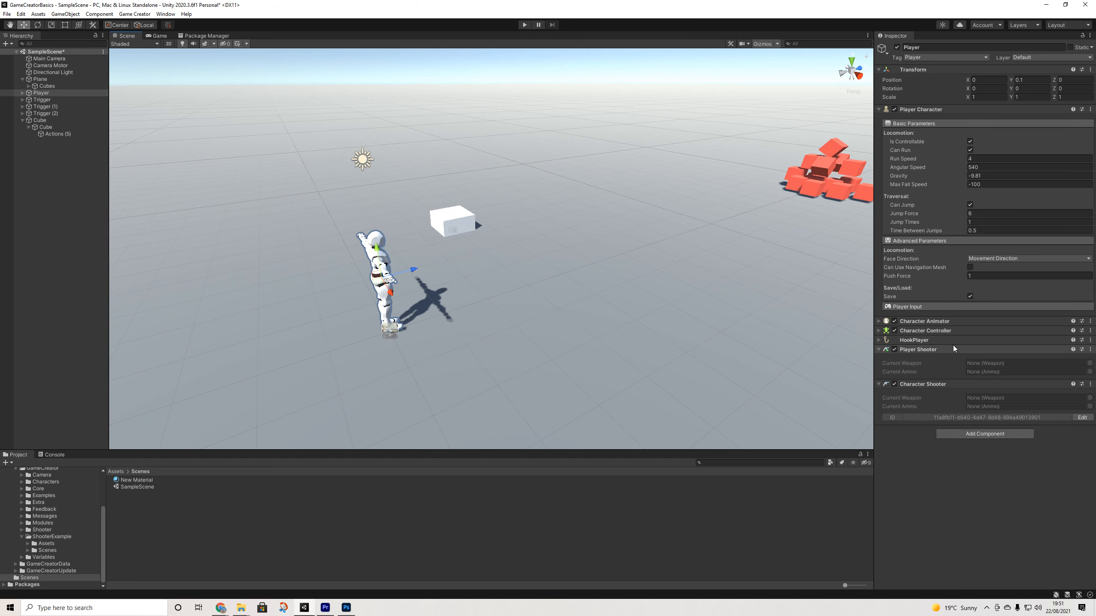
{"action": "right_click", "coordinate": [1000, 384]}
{"action": "left_click", "coordinate": [1031, 406]}
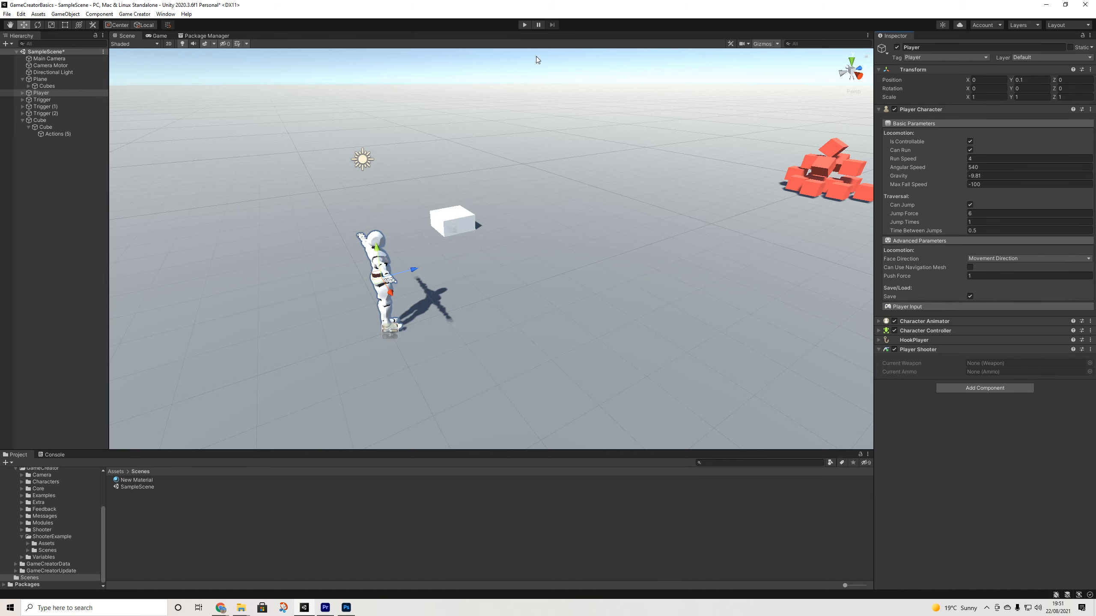
Play the scene and move the Player around while aiming the revolver
{"action": "left_click", "coordinate": [525, 24]}
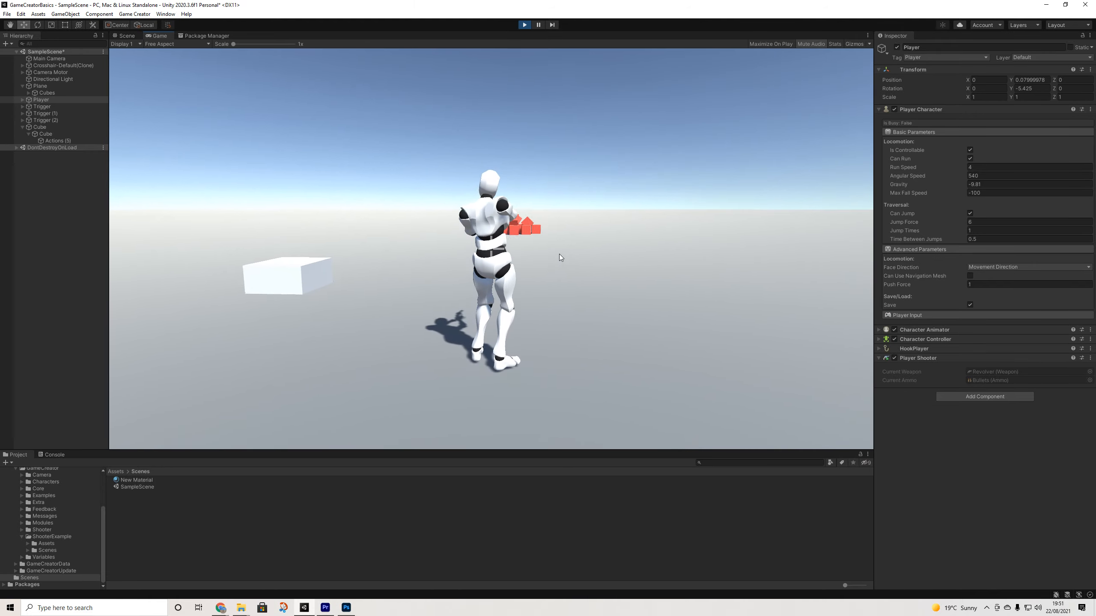
{"action": "key", "text": "a"}
{"action": "key", "text": "q"}
{"action": "key", "text": "d"}
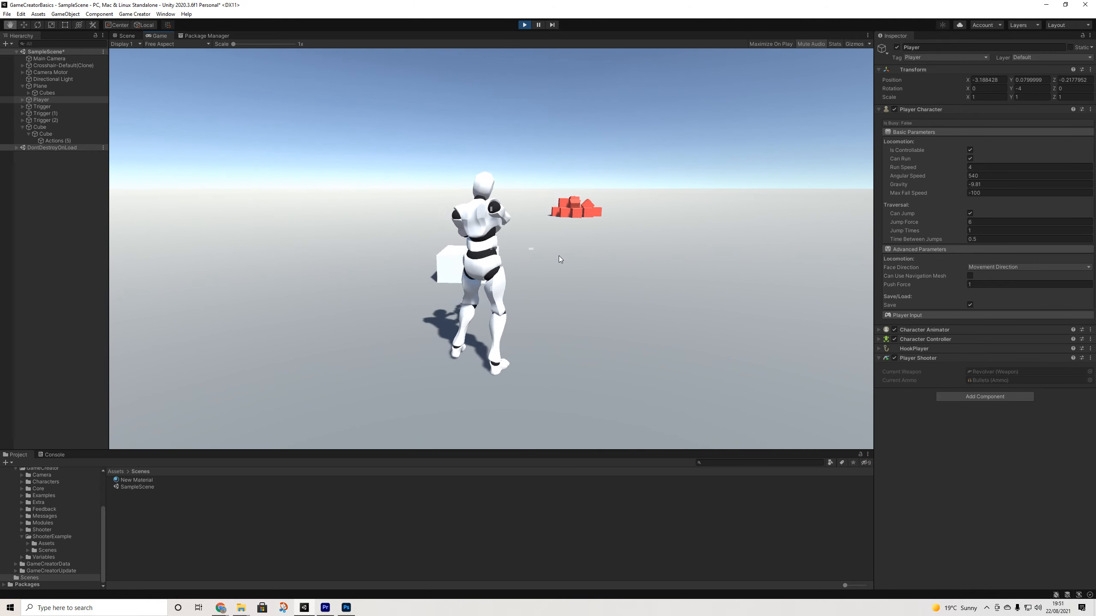
{"action": "key", "text": "a"}
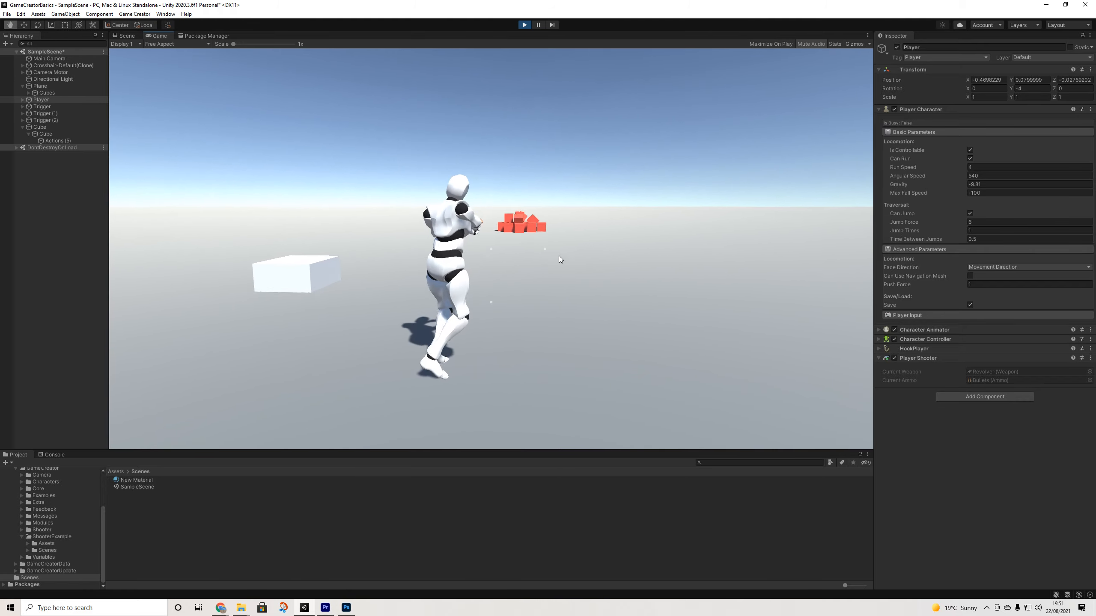
{"action": "key", "text": "w"}
{"action": "key", "text": "s"}
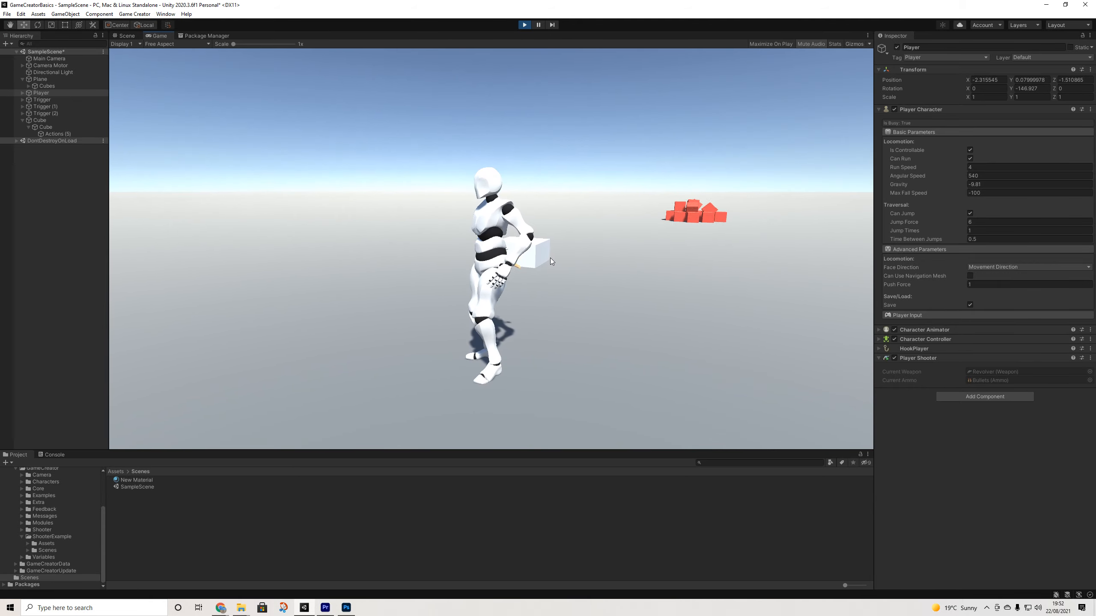
Walk the Player up to and around the white ammo cube to test the pickup trigger
{"action": "key", "text": "w"}
{"action": "right_click", "coordinate": [556, 260]}
{"action": "key", "text": "w"}
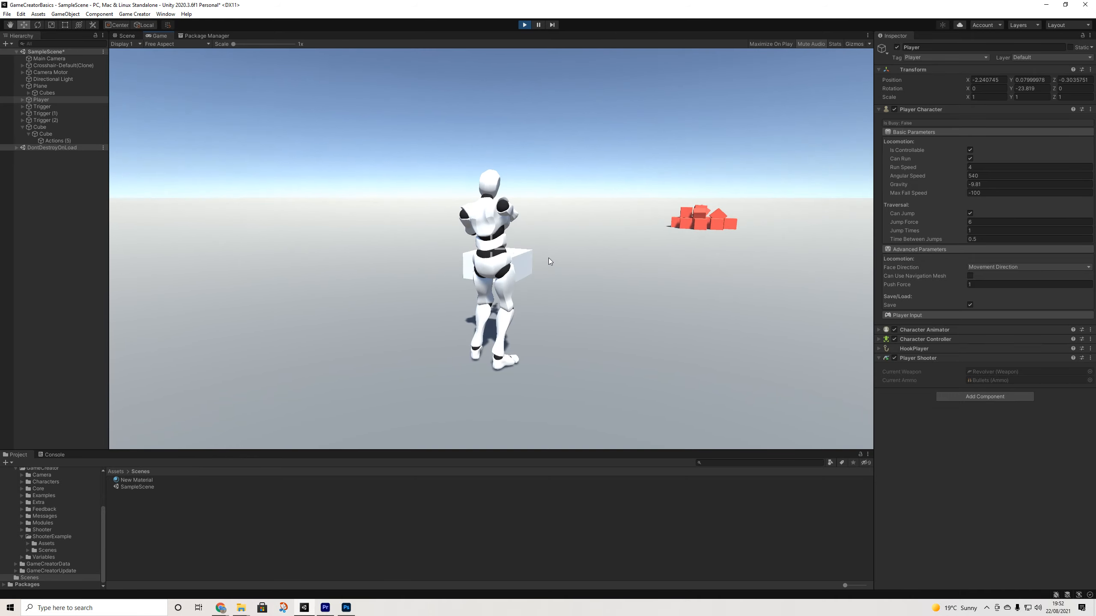
{"action": "key", "text": "d"}
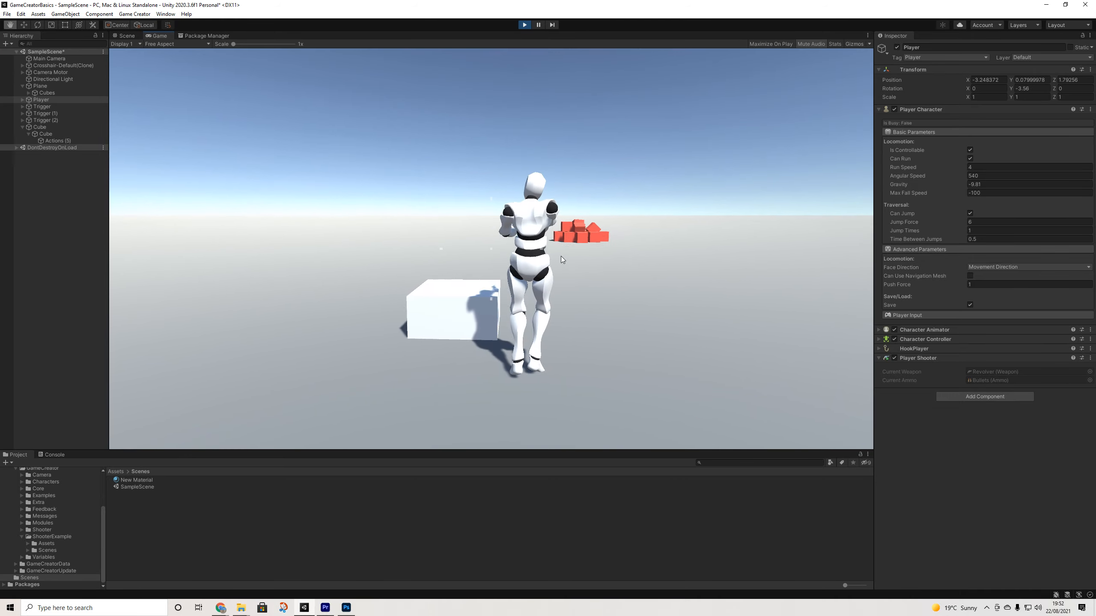
{"action": "key", "text": "w"}
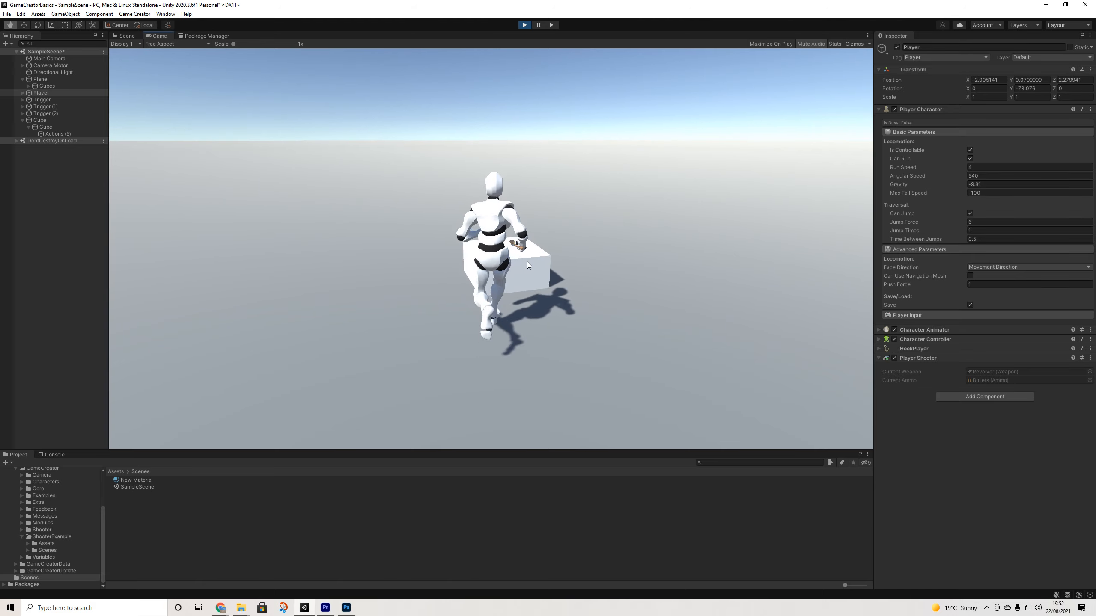
{"action": "key", "text": "w"}
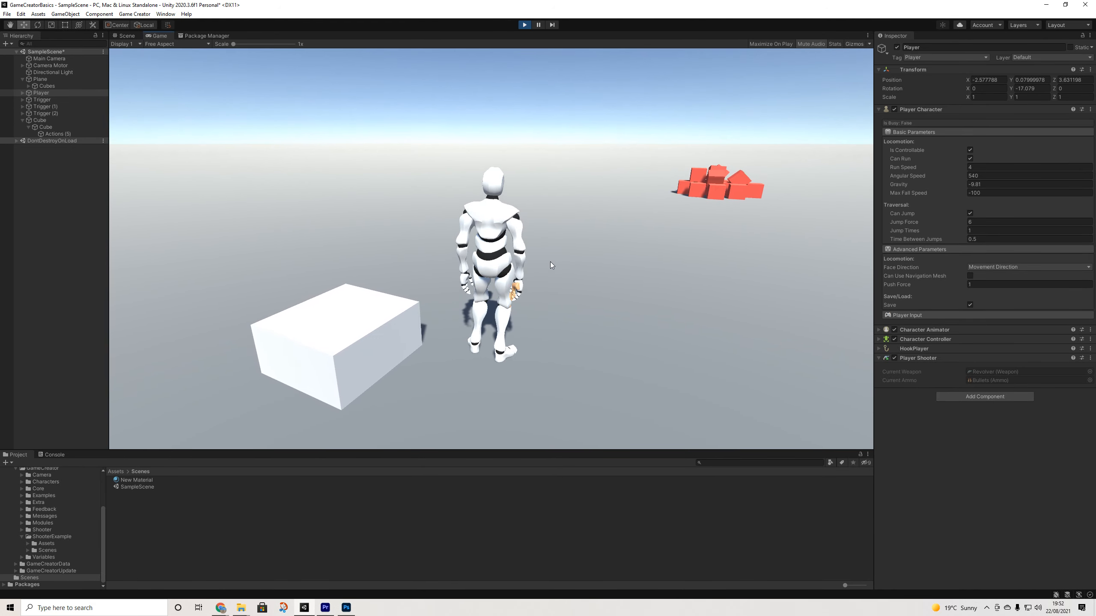
{"action": "scroll", "coordinate": [554, 260], "scroll_direction": "up", "scroll_amount": 2}
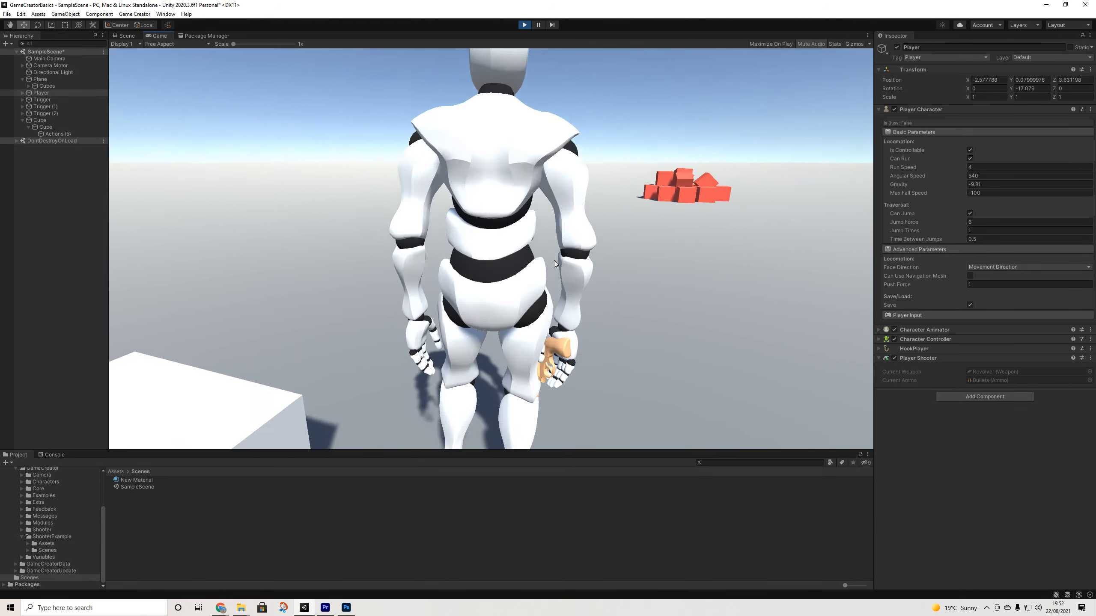
Enable Is Trigger on the child cube's Box Collider during play, test aiming and shooting, and stop the scene
{"action": "left_click", "coordinate": [45, 127]}
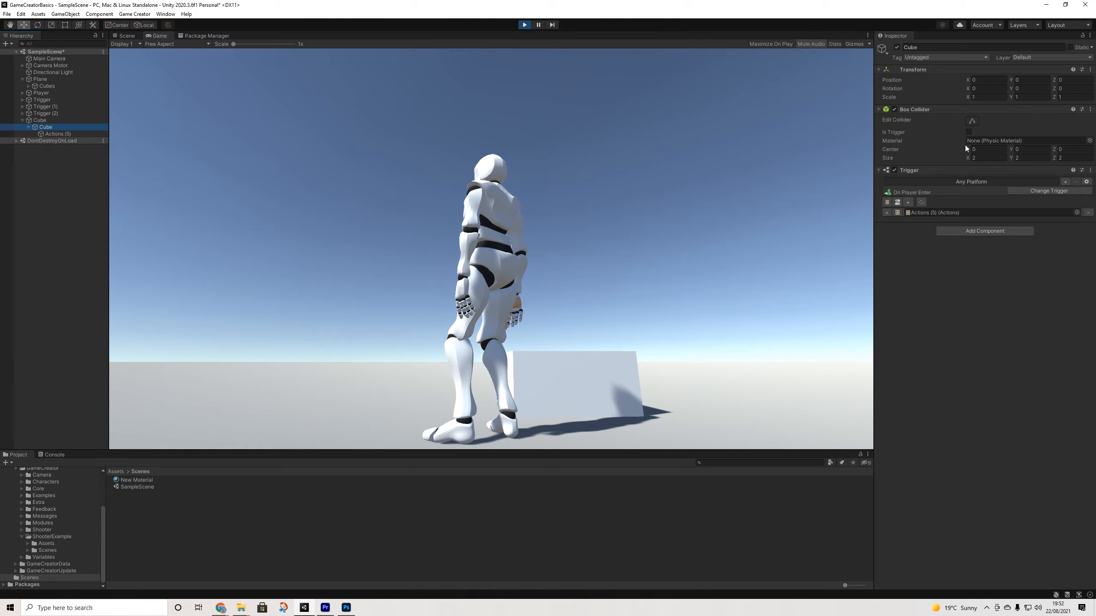
{"action": "left_click", "coordinate": [646, 146]}
{"action": "mouse_move", "coordinate": [657, 167]}
{"action": "right_mouse_down"}
{"action": "mouse_move", "coordinate": [605, 181]}
{"action": "mouse_move", "coordinate": [690, 156]}
{"action": "right_mouse_up"}
{"action": "left_click", "coordinate": [689, 160]}
{"action": "left_click", "coordinate": [685, 156]}
{"action": "left_click", "coordinate": [686, 156]}
{"action": "left_click", "coordinate": [689, 156]}
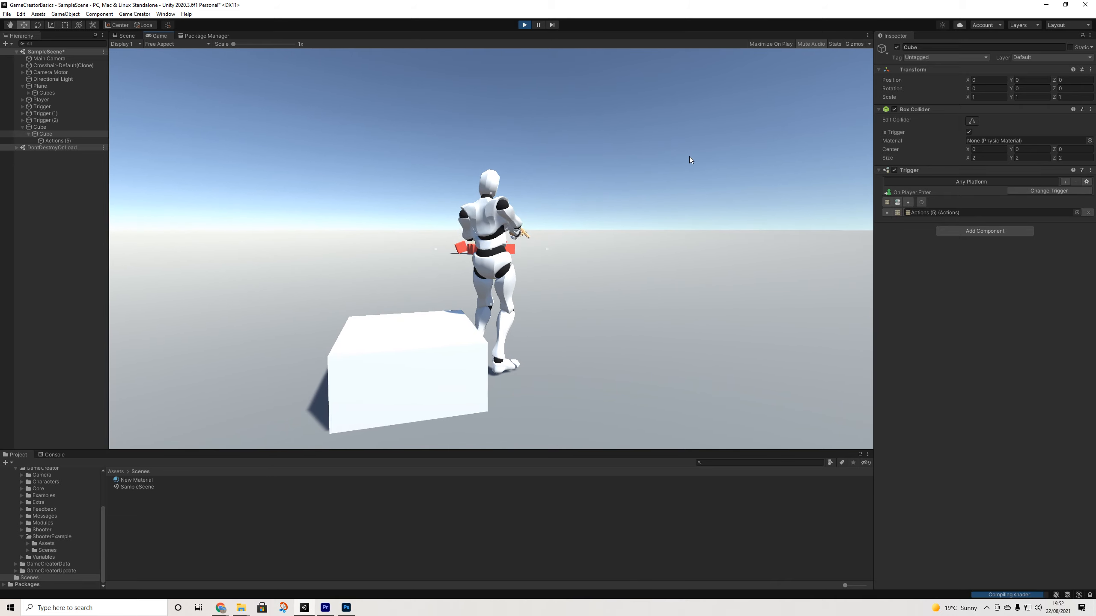
{"action": "left_click", "coordinate": [690, 156]}
{"action": "left_click", "coordinate": [690, 156]}
{"action": "left_click", "coordinate": [690, 156]}
{"action": "left_click", "coordinate": [690, 156]}
{"action": "right_click_drag", "start_coordinate": [690, 156], "coordinate": [687, 184]}
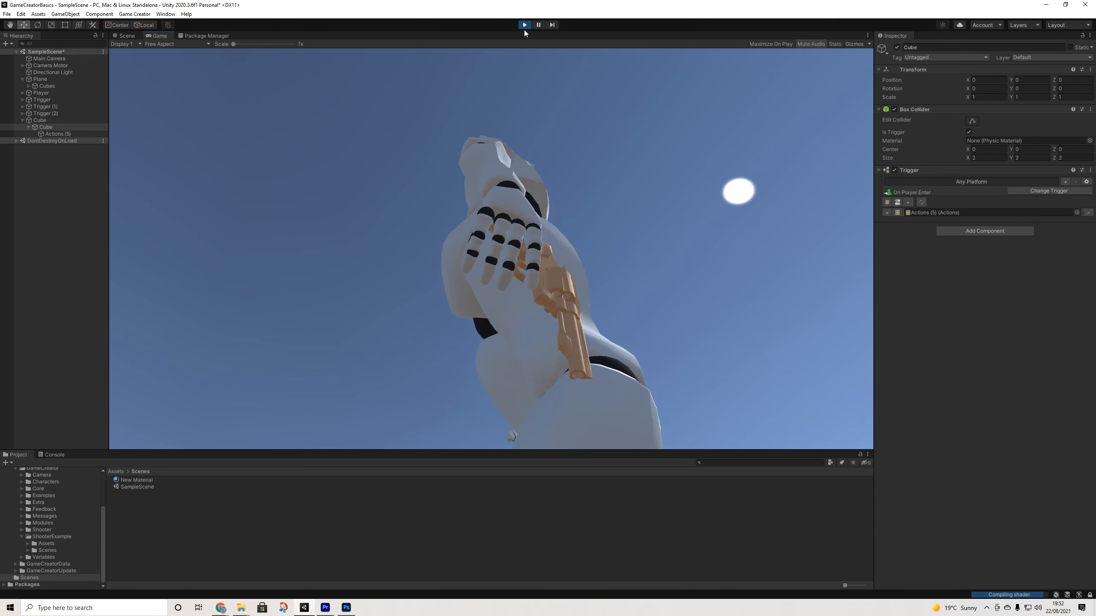
{"action": "left_click", "coordinate": [524, 25]}
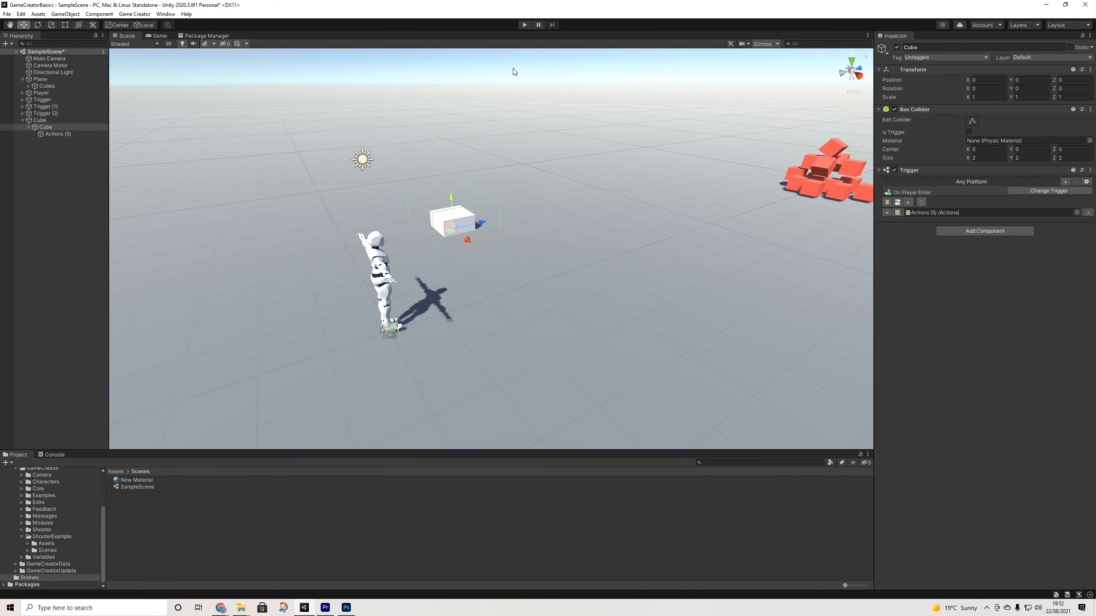
Set the Camera Motor's Target Offset to X 0.7 and Y 1.5
{"action": "scroll", "coordinate": [450, 270], "scroll_direction": "down", "scroll_amount": 2}
{"action": "left_click_drag", "start_coordinate": [448, 274], "coordinate": [572, 256], "text": "alt"}
{"action": "middle_click_drag", "start_coordinate": [573, 256], "coordinate": [511, 264]}
{"action": "scroll", "coordinate": [595, 238], "scroll_direction": "up", "scroll_amount": 4}
{"action": "middle_click_drag", "start_coordinate": [609, 225], "coordinate": [555, 248]}
{"action": "scroll", "coordinate": [554, 249], "scroll_direction": "up", "scroll_amount": 3}
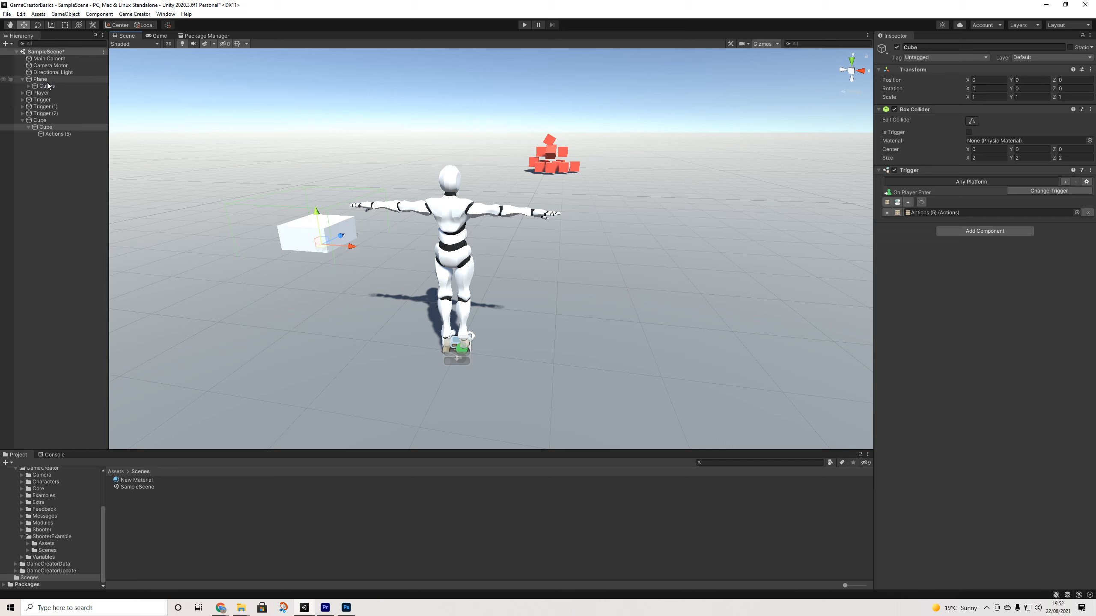
{"action": "left_click", "coordinate": [43, 65]}
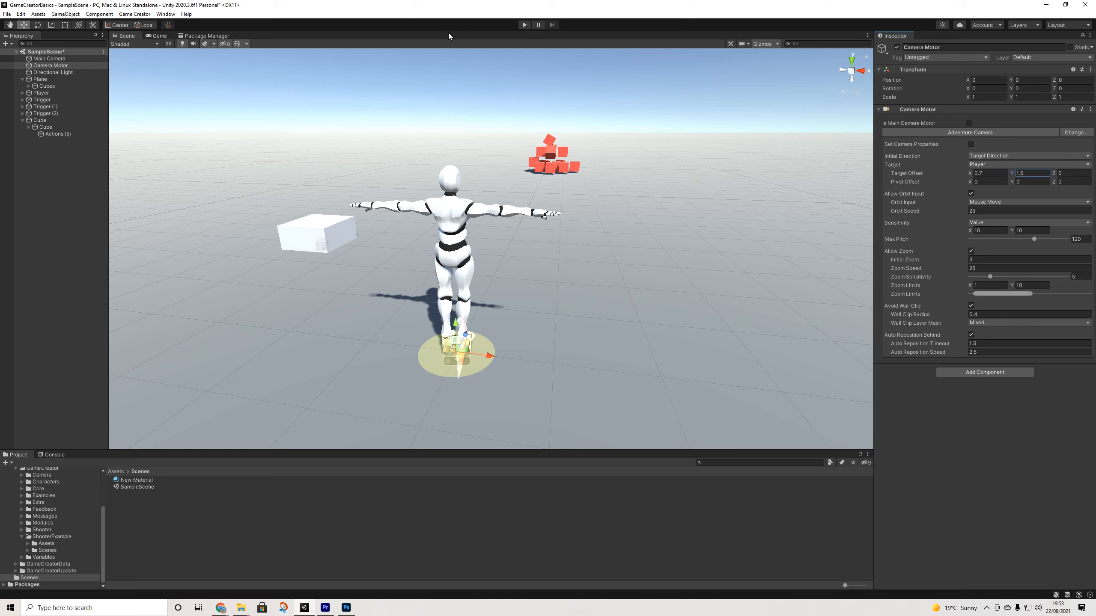
Play the scene and aim the revolver while moving the Player to test the over-the-shoulder camera offset
{"action": "left_click", "coordinate": [525, 25]}
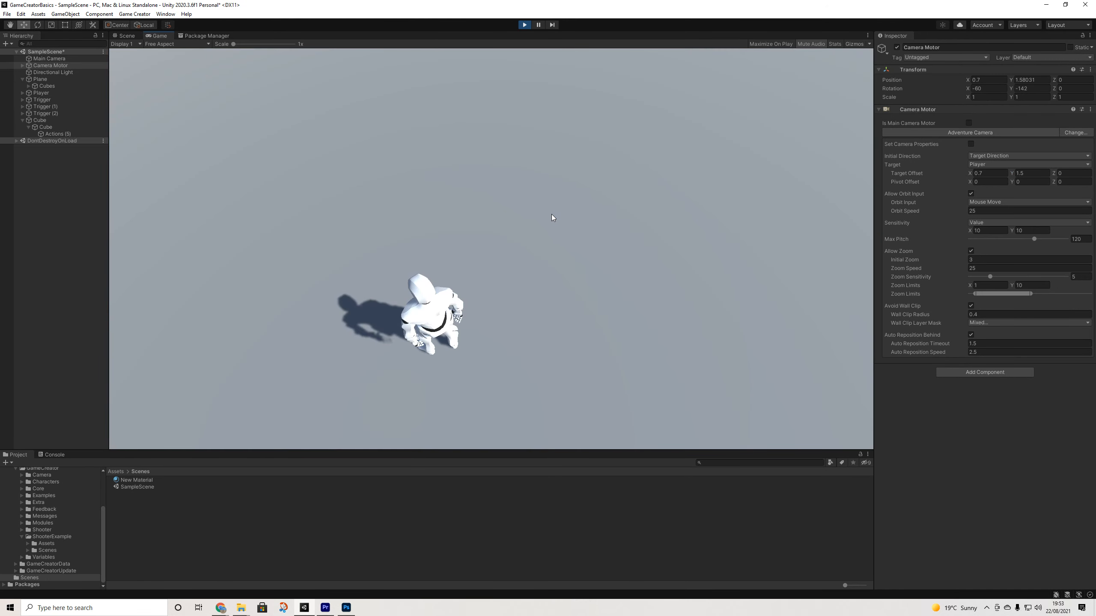
{"action": "right_click", "coordinate": [531, 331]}
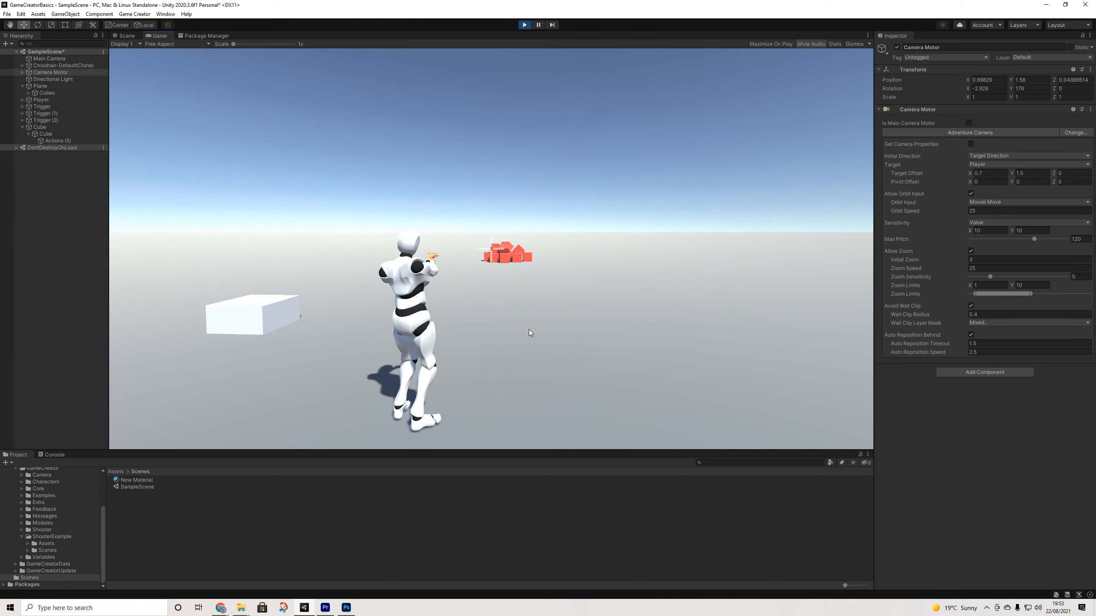
{"action": "key", "text": "d"}
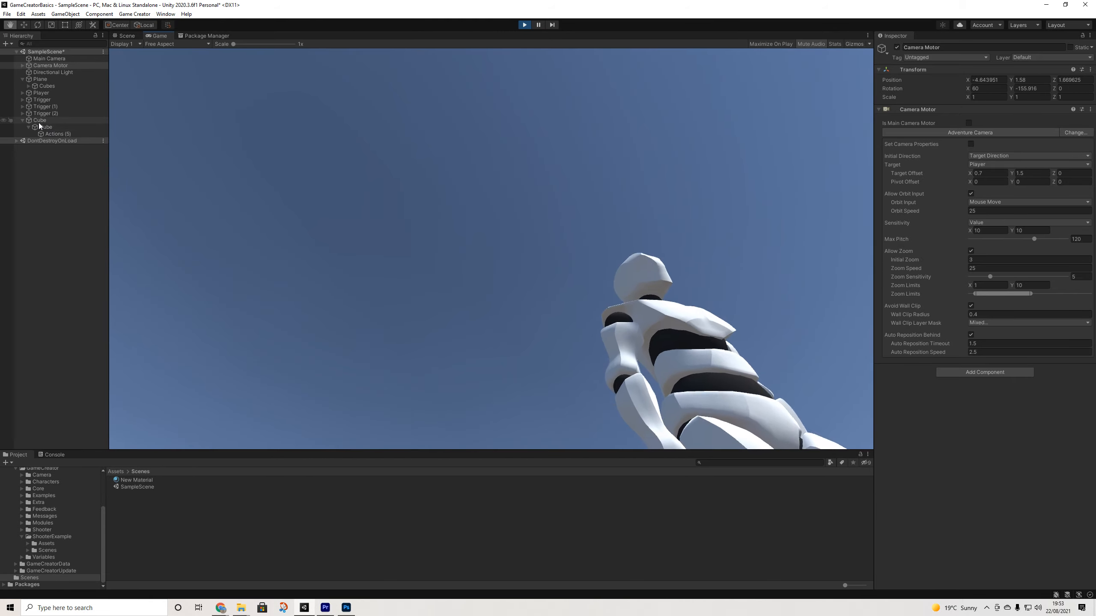
Enable Is Trigger on the child cube's Box Collider while the scene is playing
{"action": "left_click", "coordinate": [42, 121]}
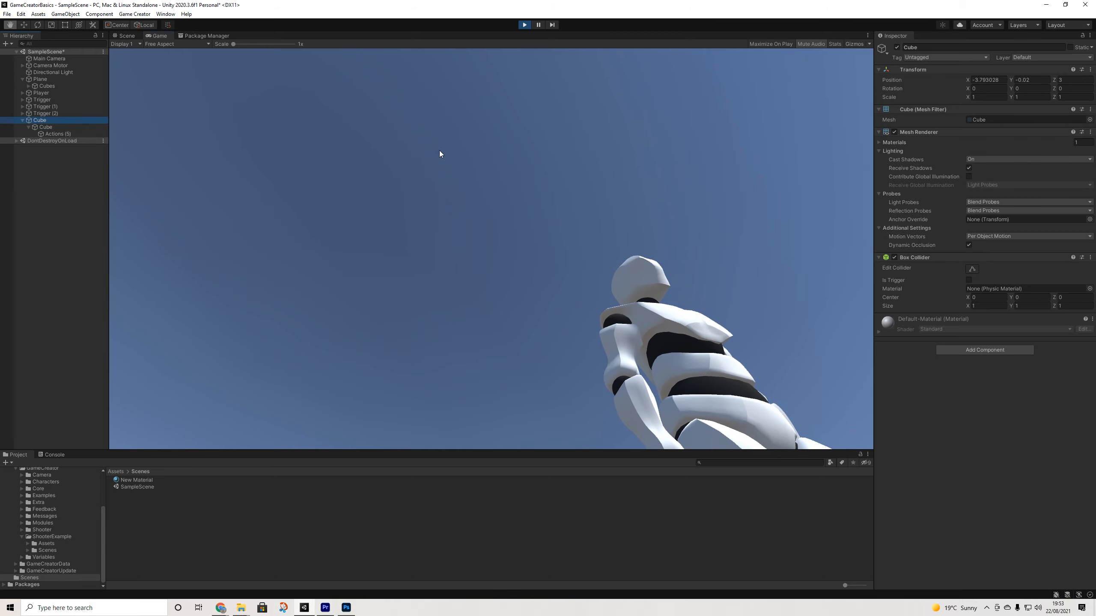
{"action": "left_click", "coordinate": [35, 127]}
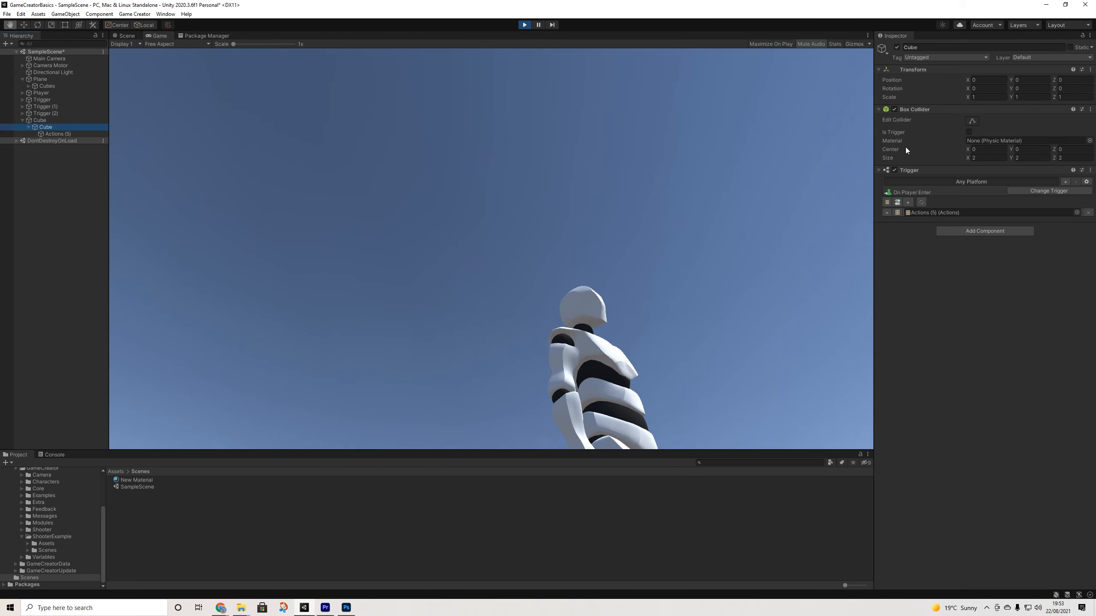
{"action": "left_click", "coordinate": [967, 133]}
{"action": "left_click", "coordinate": [968, 133]}
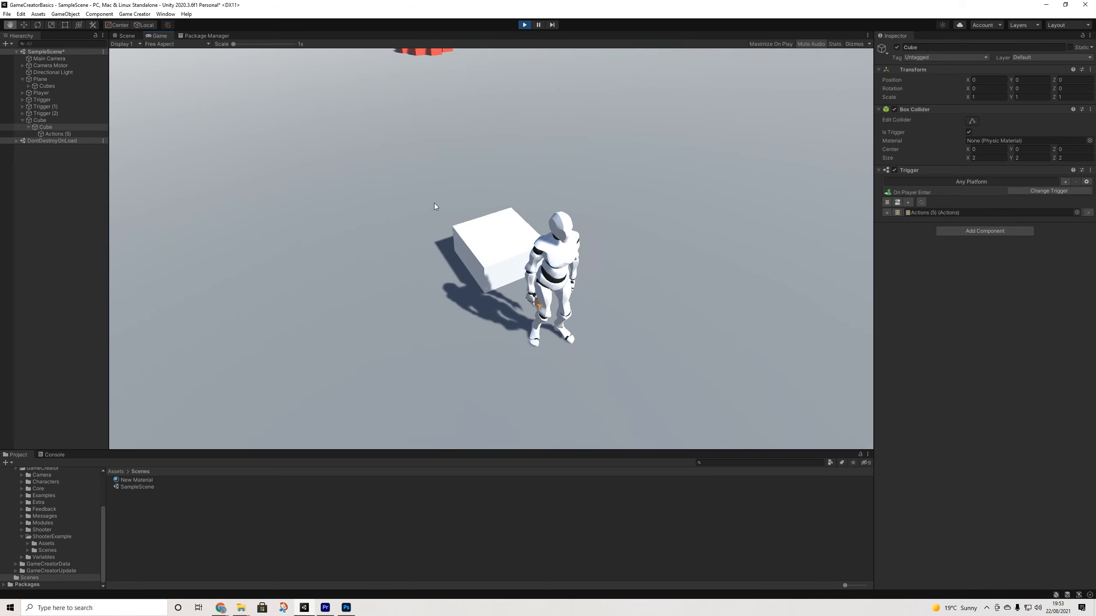
Walk the Player away from the white ammo cube and reload the revolver
{"action": "key", "text": "a"}
{"action": "key", "text": "w"}
{"action": "key", "text": "d"}
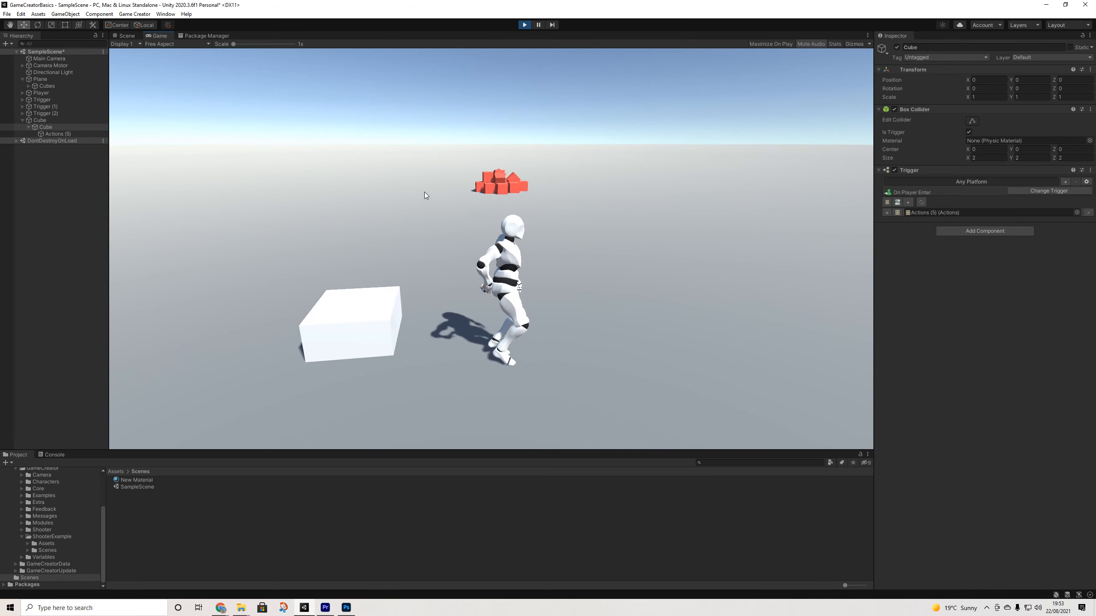
{"action": "key", "text": "r"}
Aim the revolver and fire repeatedly at the stack of red cubes to test shooting
{"action": "right_click_drag", "start_coordinate": [422, 191], "coordinate": [421, 184]}
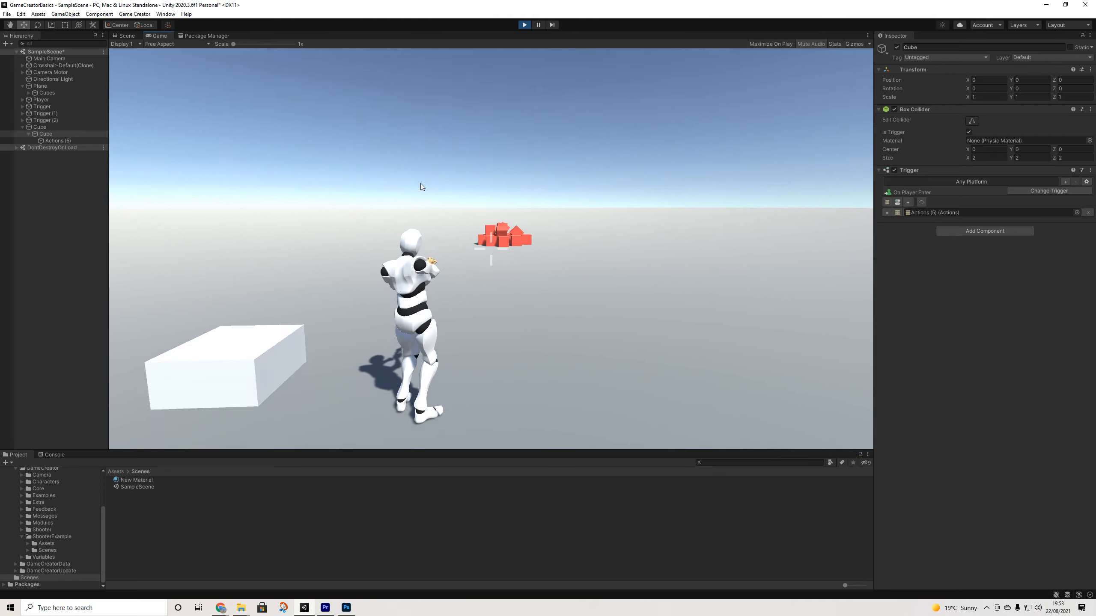
{"action": "left_click", "coordinate": [423, 187]}
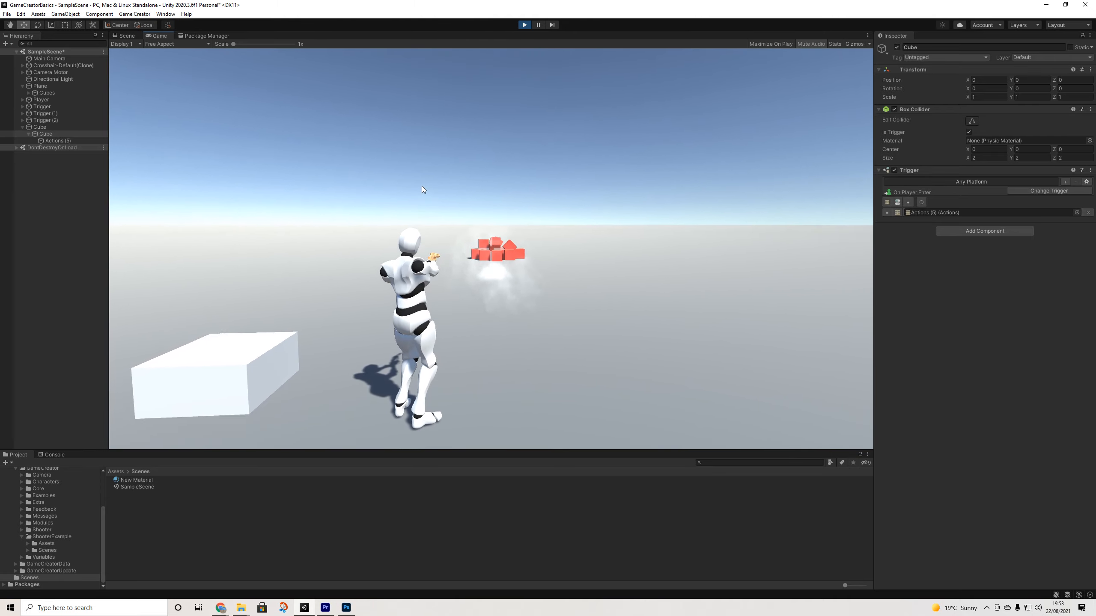
{"action": "left_click", "coordinate": [422, 187]}
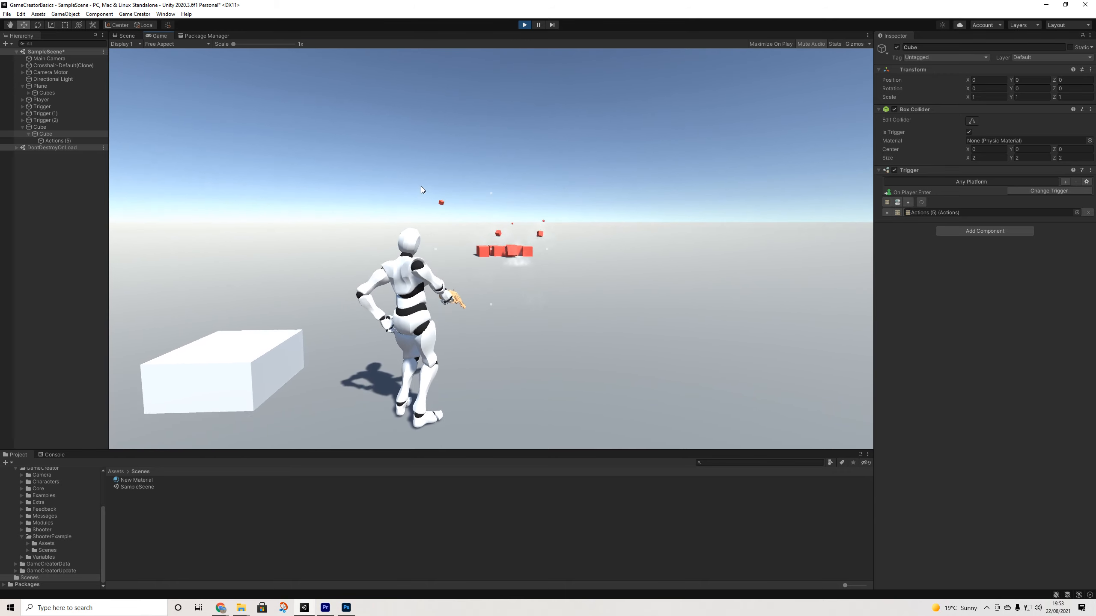
{"action": "left_click", "coordinate": [421, 187]}
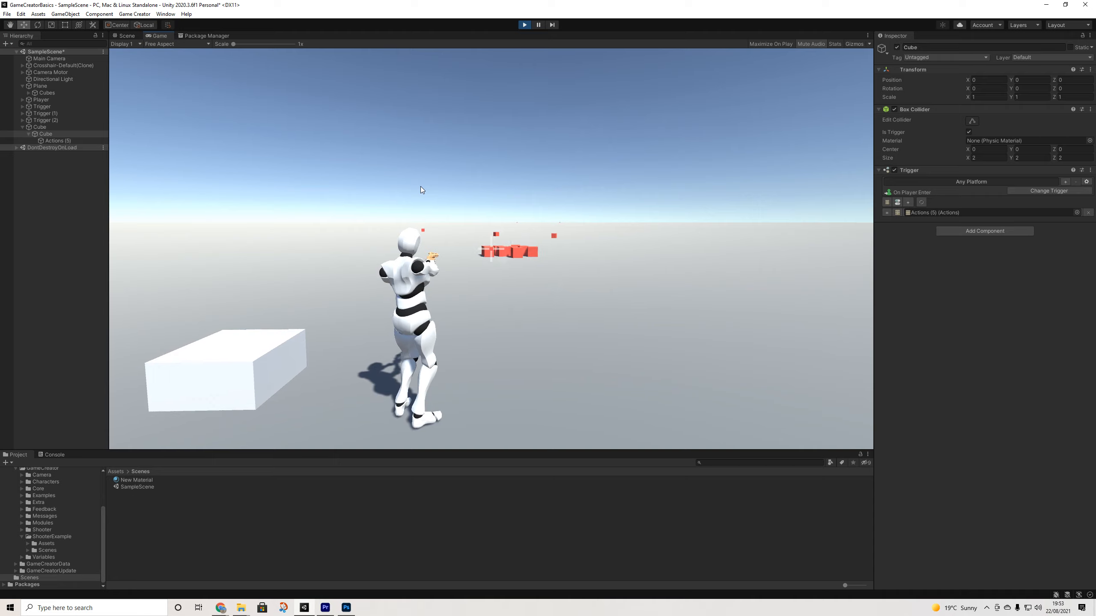
{"action": "left_click", "coordinate": [421, 186]}
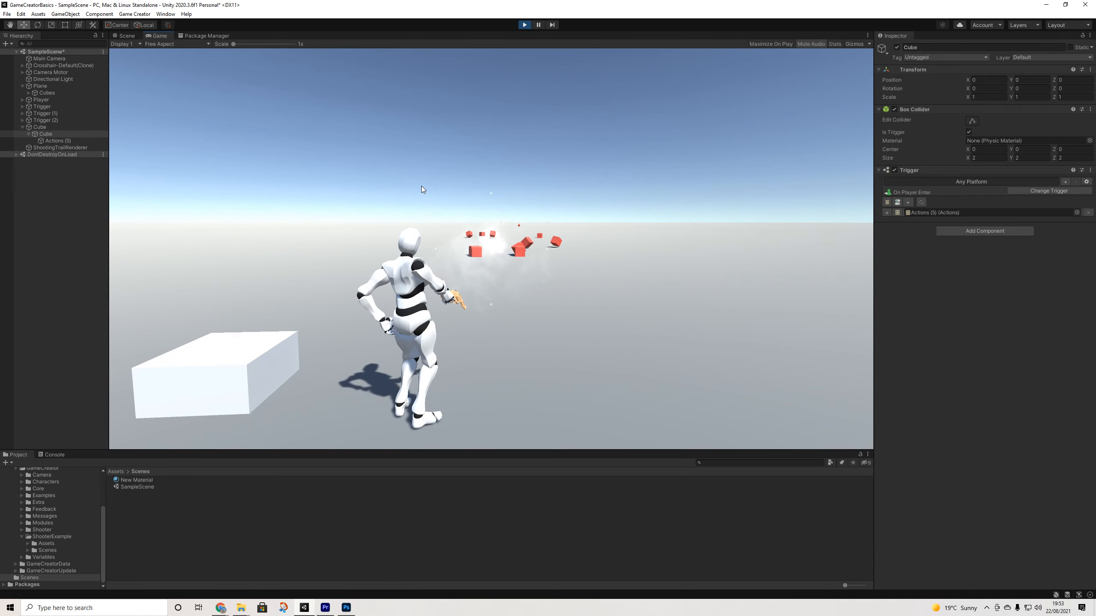
{"action": "left_click", "coordinate": [419, 187]}
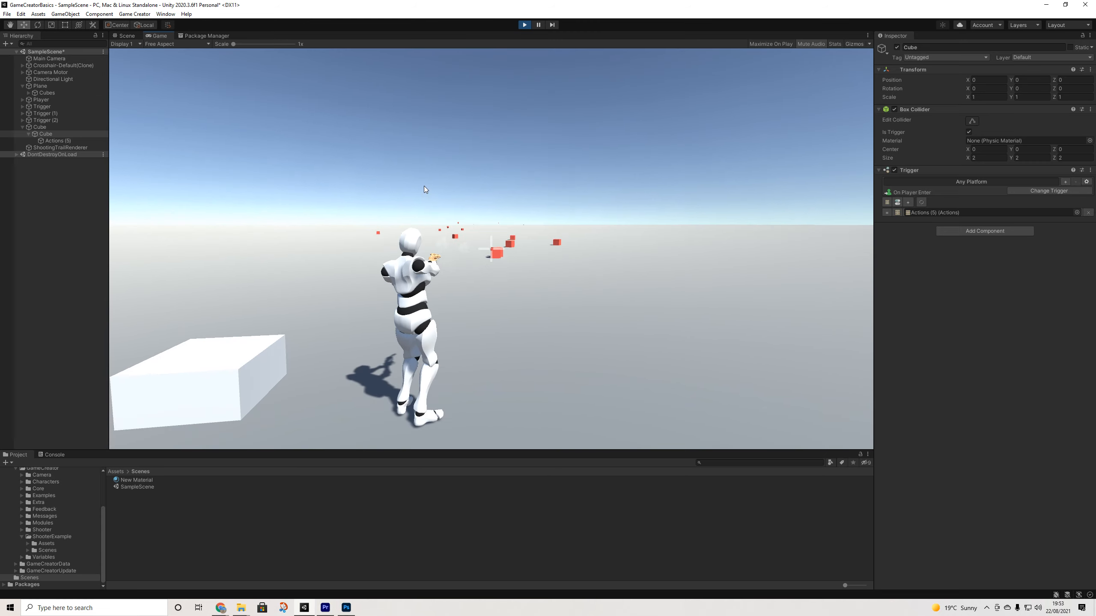
{"action": "left_click", "coordinate": [424, 186]}
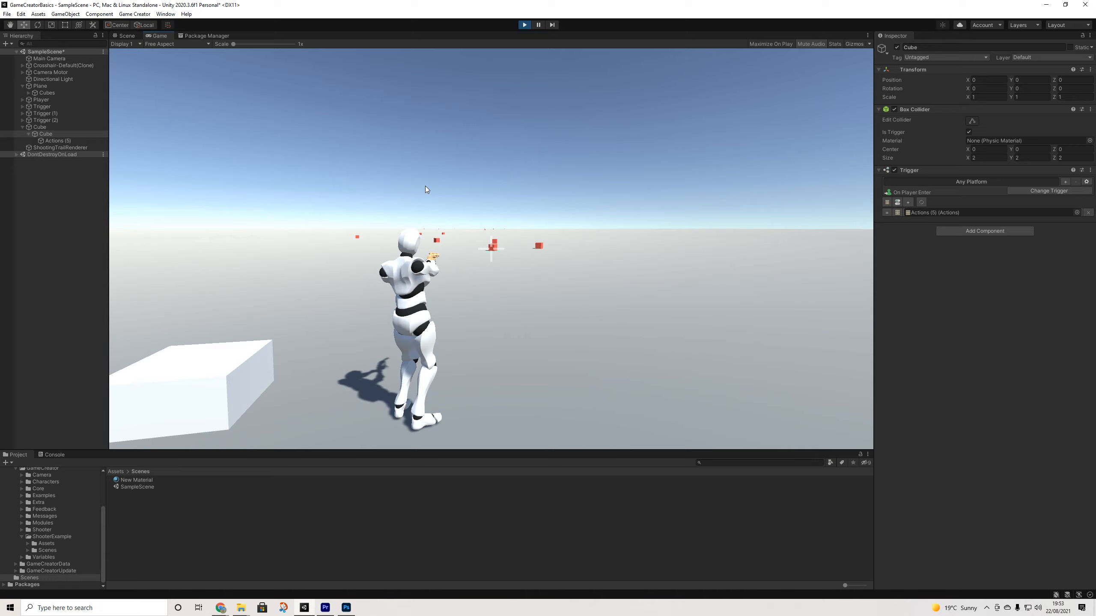
{"action": "left_click", "coordinate": [426, 190]}
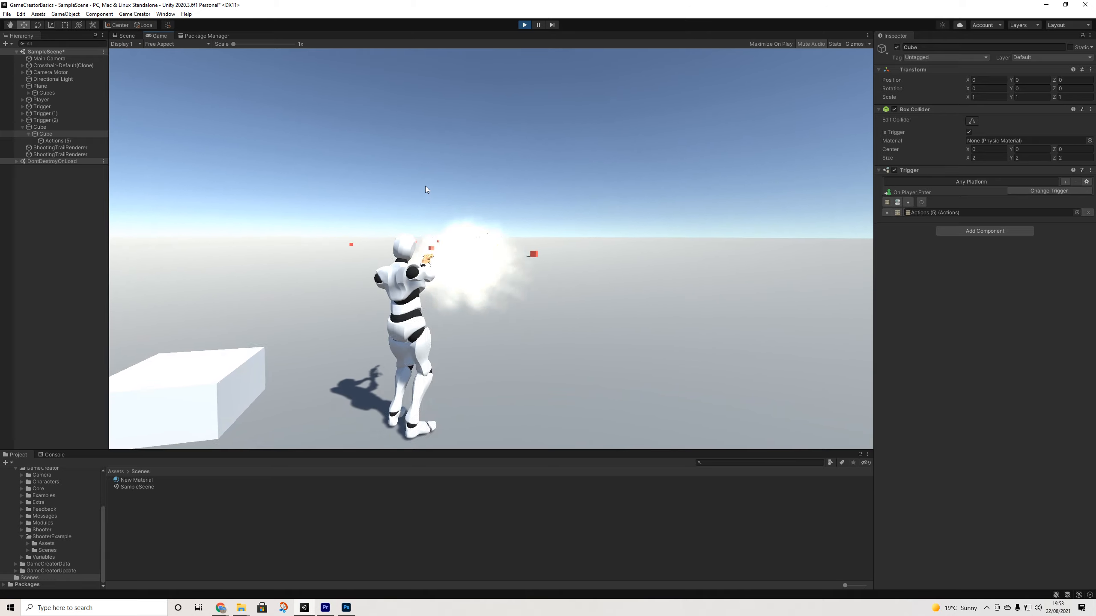
{"action": "left_click", "coordinate": [426, 189]}
{"action": "left_click", "coordinate": [426, 190]}
Move the Player around the plane in several directions while aiming to test the aimed walking
{"action": "key", "text": "d"}
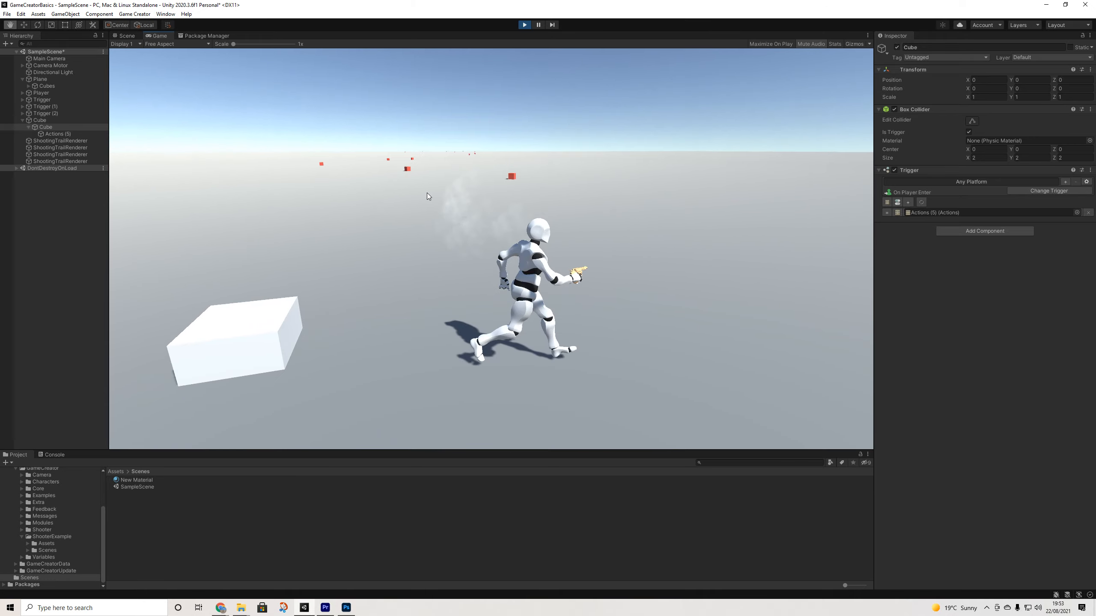
{"action": "key", "text": "w"}
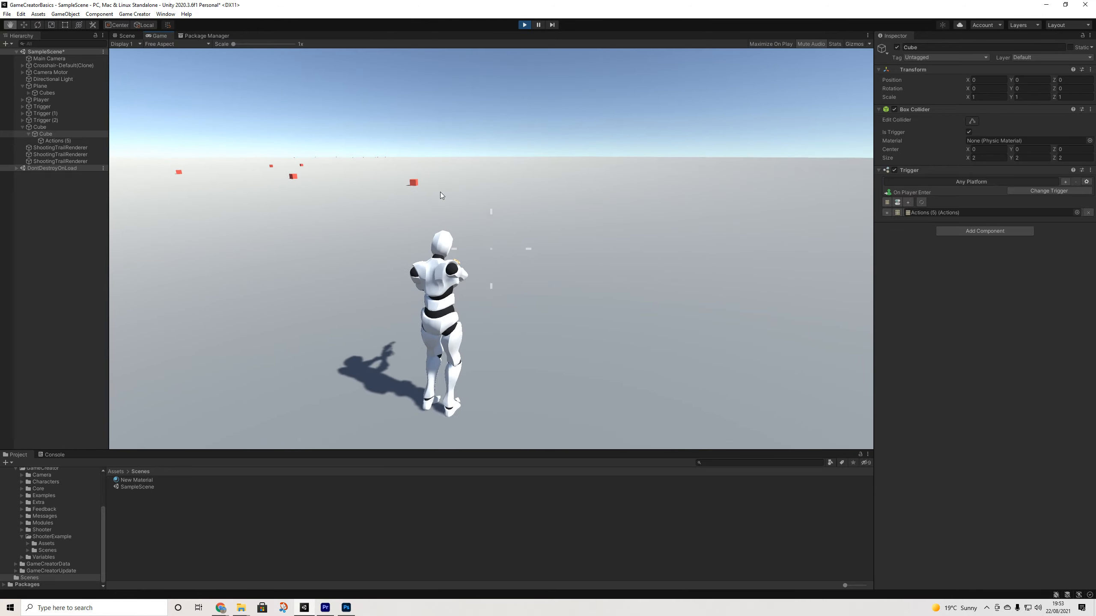
{"action": "key", "text": "w"}
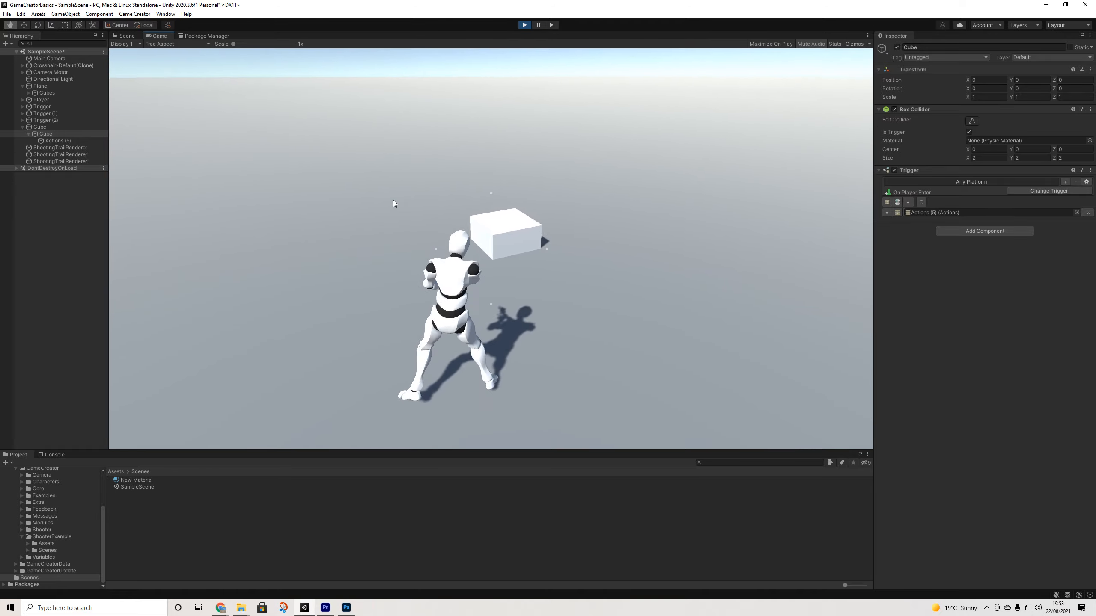
{"action": "key", "text": "d"}
{"action": "key", "text": "w"}
{"action": "key", "text": "a"}
{"action": "key", "text": "d"}
{"action": "key", "text": "a"}
{"action": "key", "text": "w"}
{"action": "right_click", "coordinate": [389, 201]}
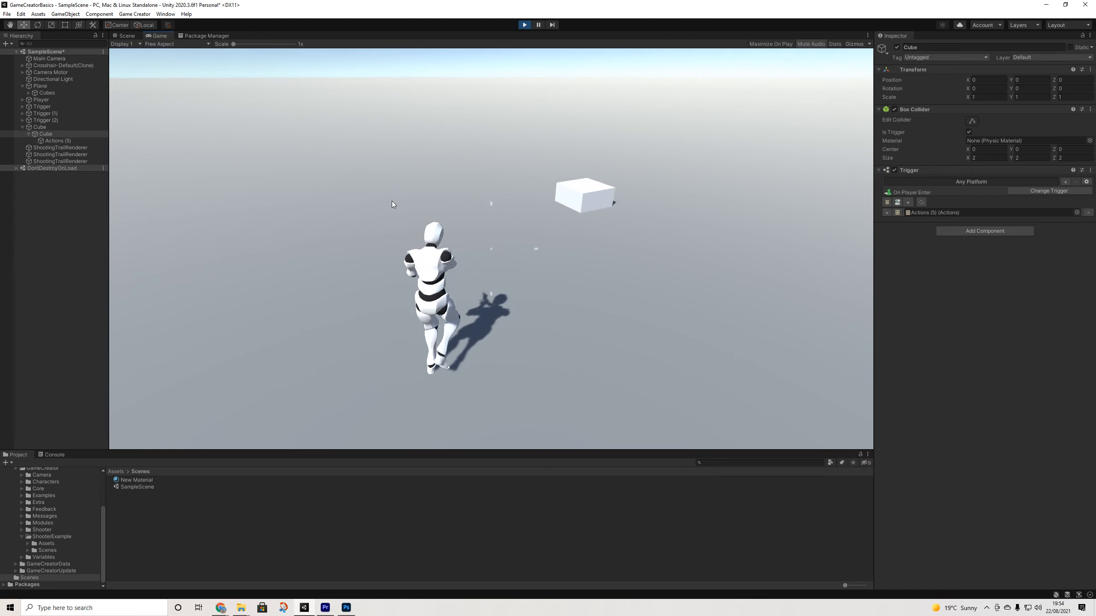
{"action": "mouse_move", "coordinate": [389, 190]}
{"action": "right_mouse_down"}
{"action": "mouse_move", "coordinate": [442, 198]}
{"action": "mouse_move", "coordinate": [381, 196]}
{"action": "mouse_move", "coordinate": [395, 197]}
{"action": "right_mouse_up"}
{"action": "key", "text": "w"}
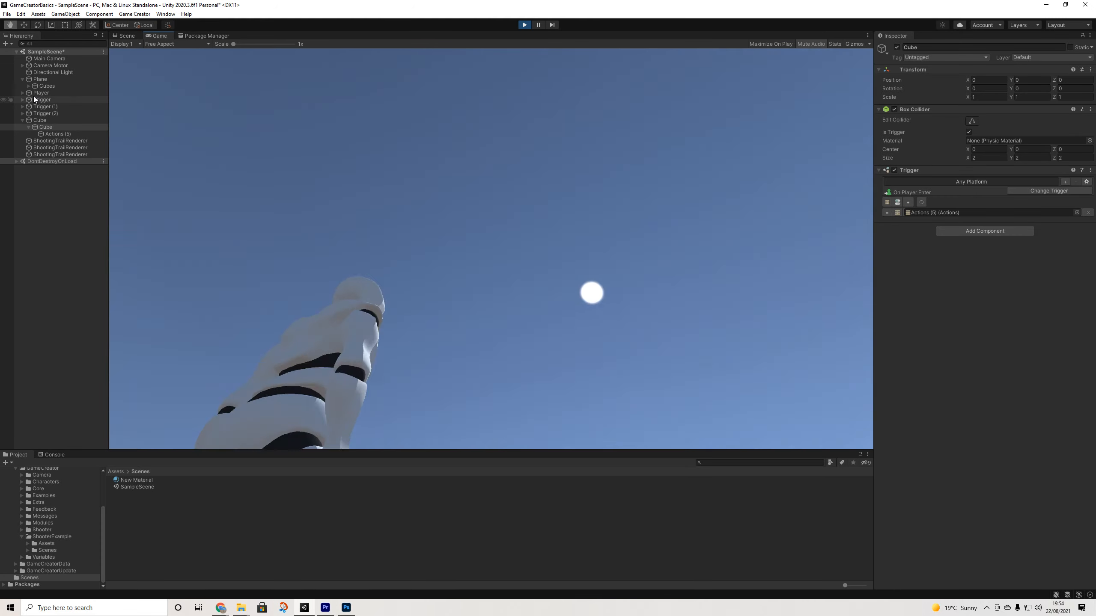
Set the Player's Face Direction to Camera Direction during play, test walking with it, and stop the scene
{"action": "left_click", "coordinate": [33, 96]}
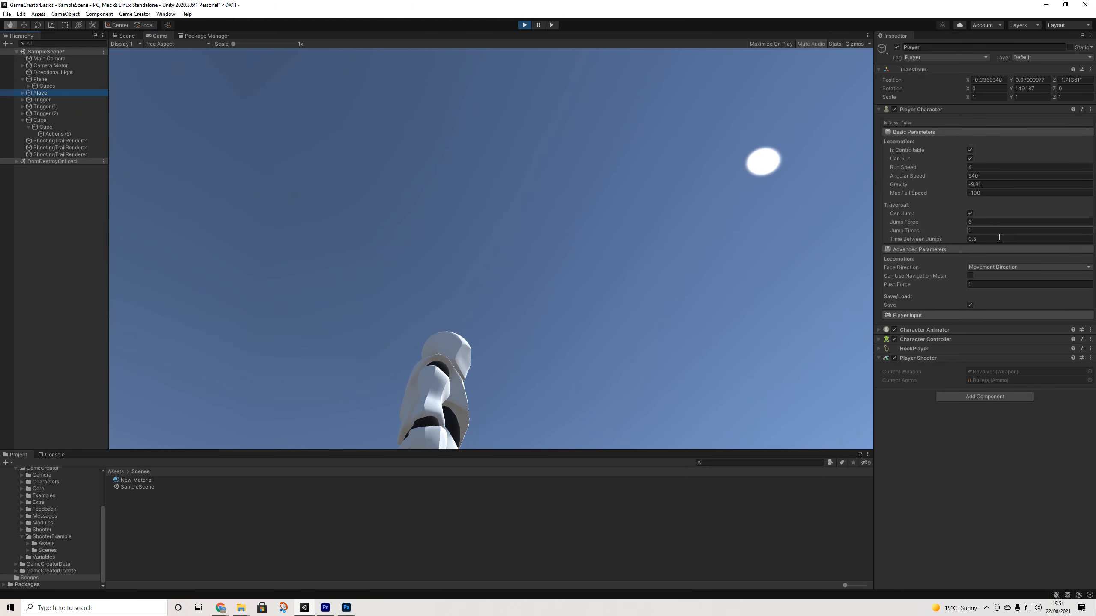
{"action": "left_click", "coordinate": [987, 267]}
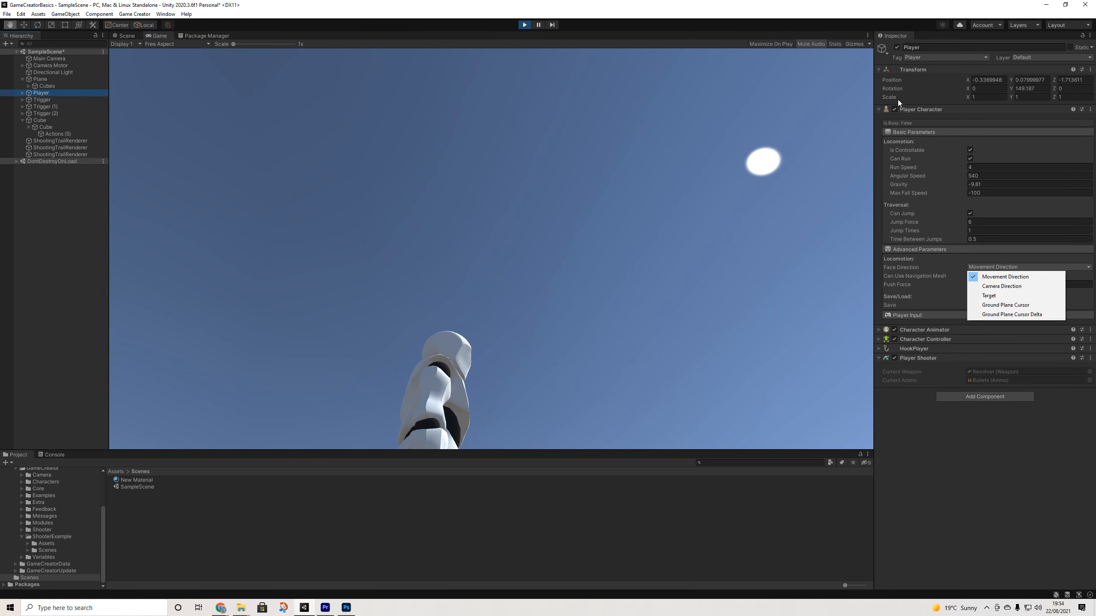
{"action": "left_click", "coordinate": [1001, 286]}
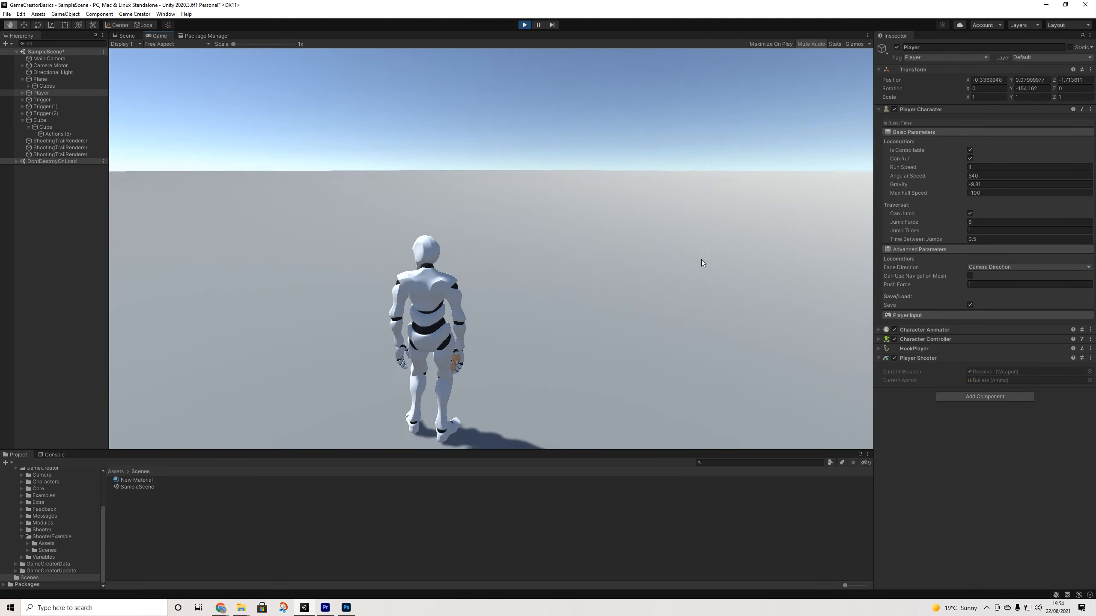
{"action": "key", "text": "w"}
{"action": "right_click_drag", "start_coordinate": [702, 258], "coordinate": [509, 220]}
{"action": "key", "text": "w"}
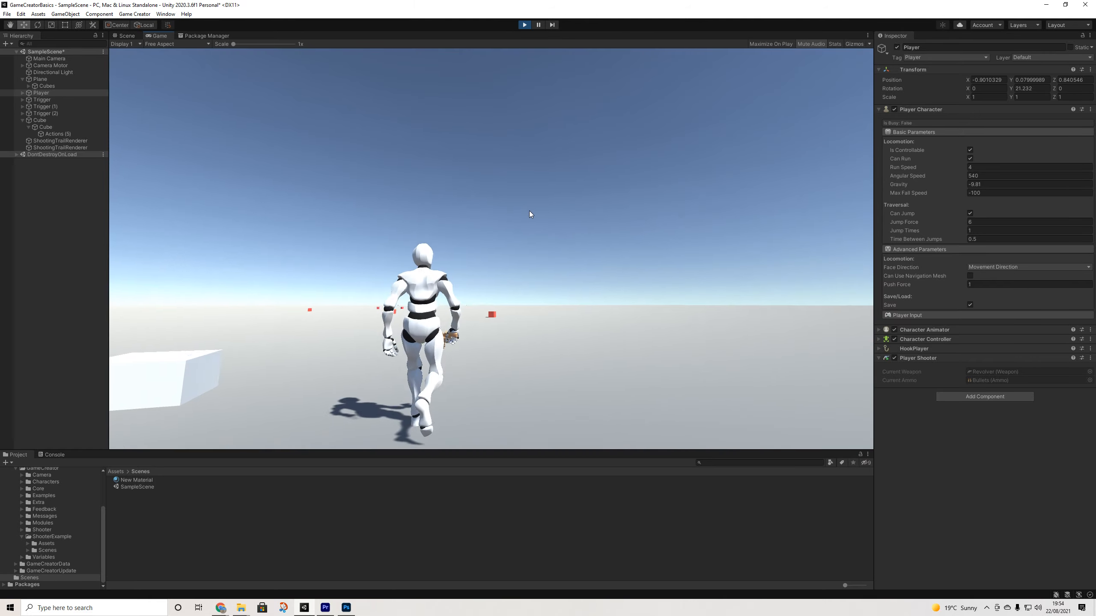
{"action": "left_click", "coordinate": [525, 25]}
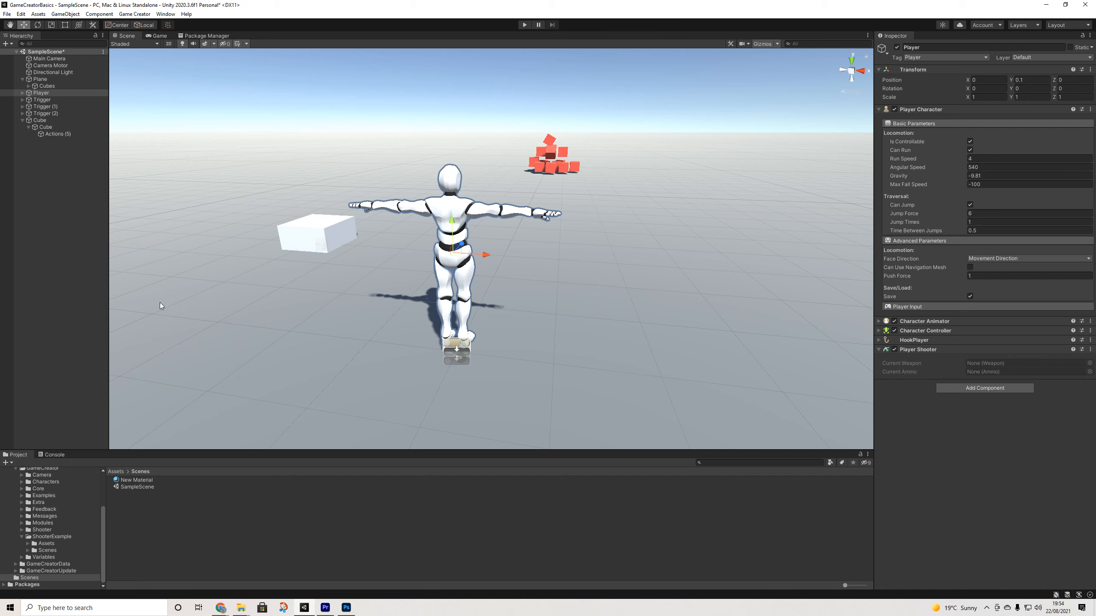
Inspect the first Trigger's Conditions and locate the Revolver weapon asset used by its draw action
{"action": "left_click", "coordinate": [42, 100]}
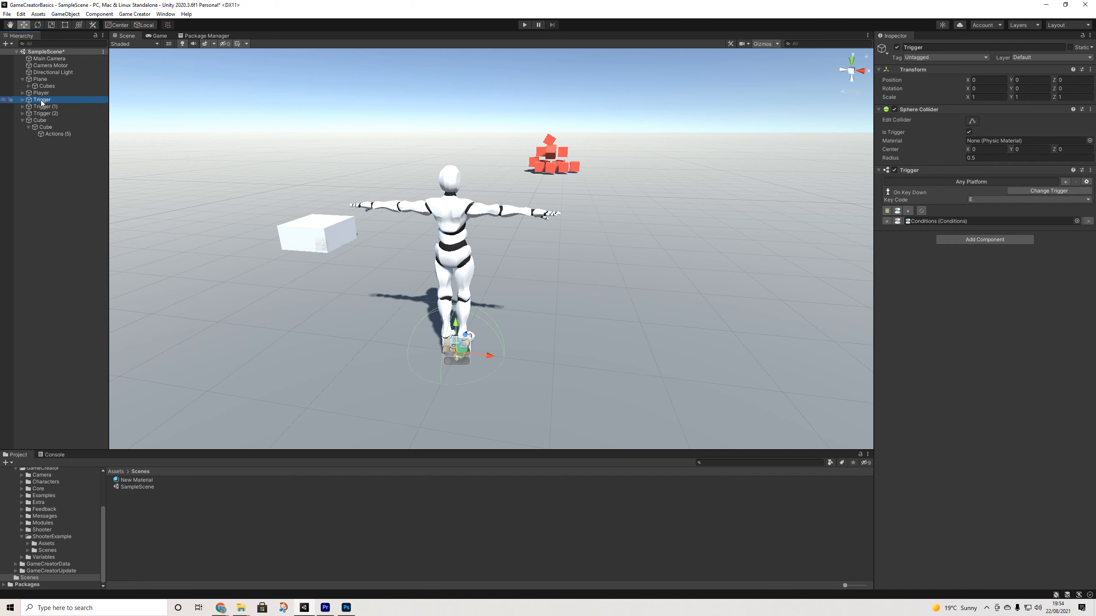
{"action": "left_click", "coordinate": [934, 219]}
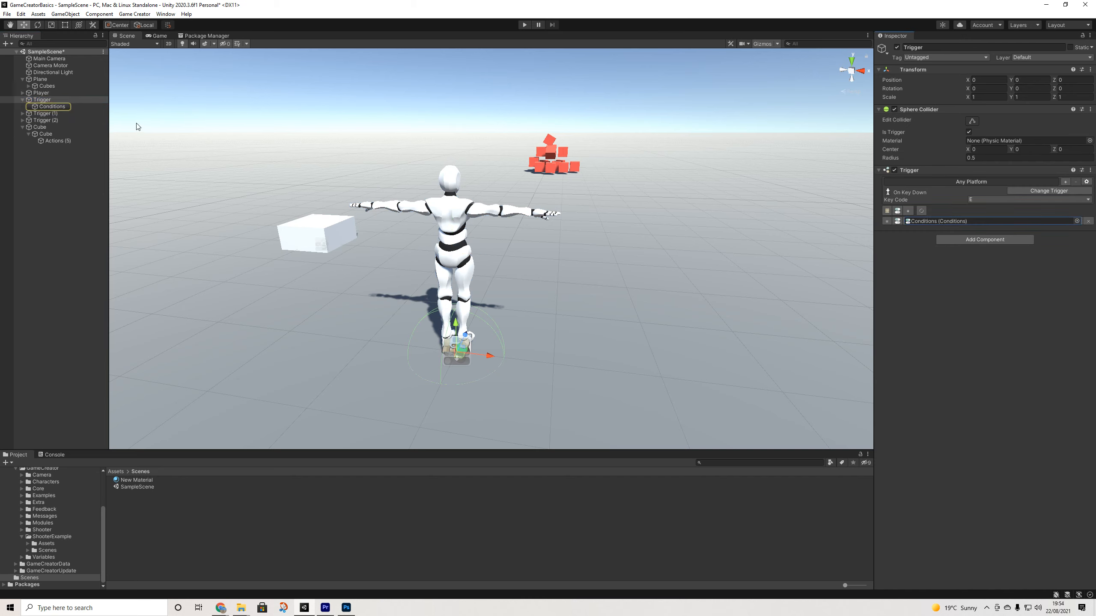
{"action": "left_click", "coordinate": [65, 107]}
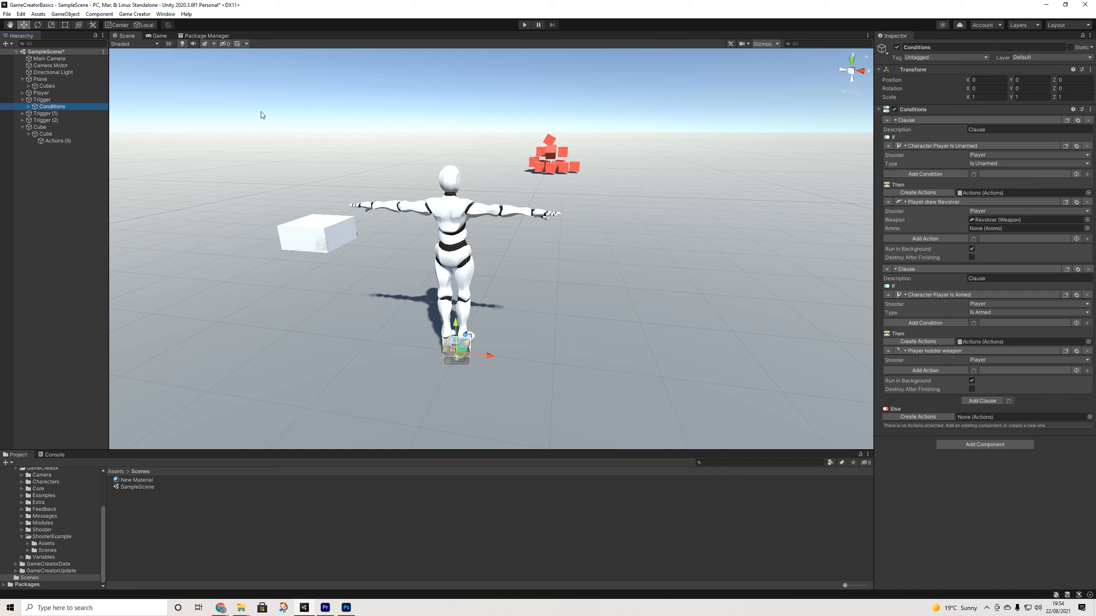
{"action": "left_click", "coordinate": [984, 220]}
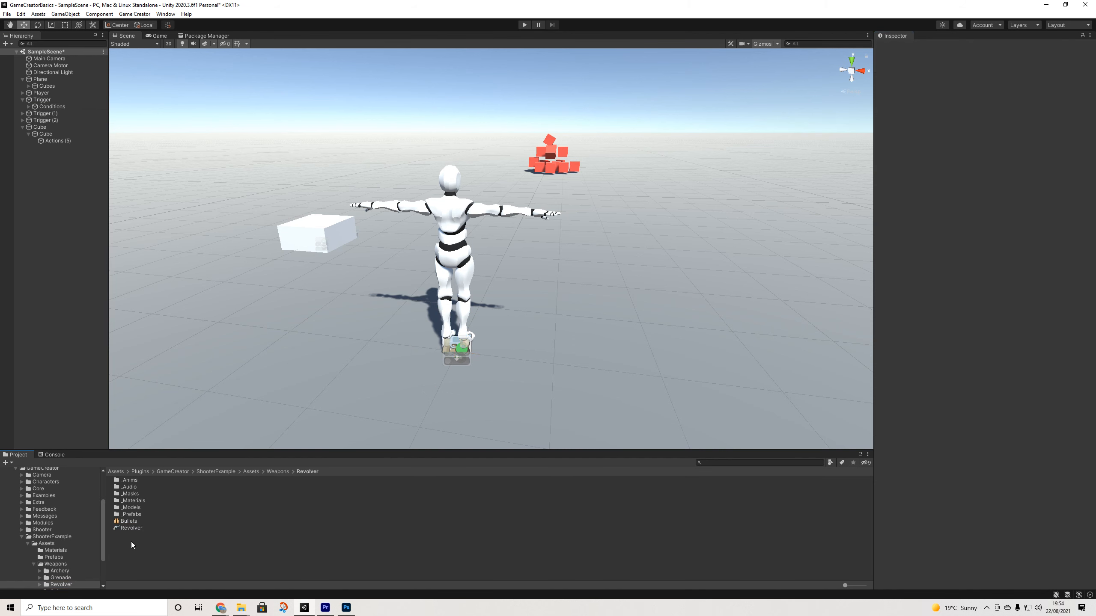
Examine the settings of the Revolver weapon and the Bullets ammo assets
{"action": "left_click", "coordinate": [128, 528]}
{"action": "left_click", "coordinate": [131, 522]}
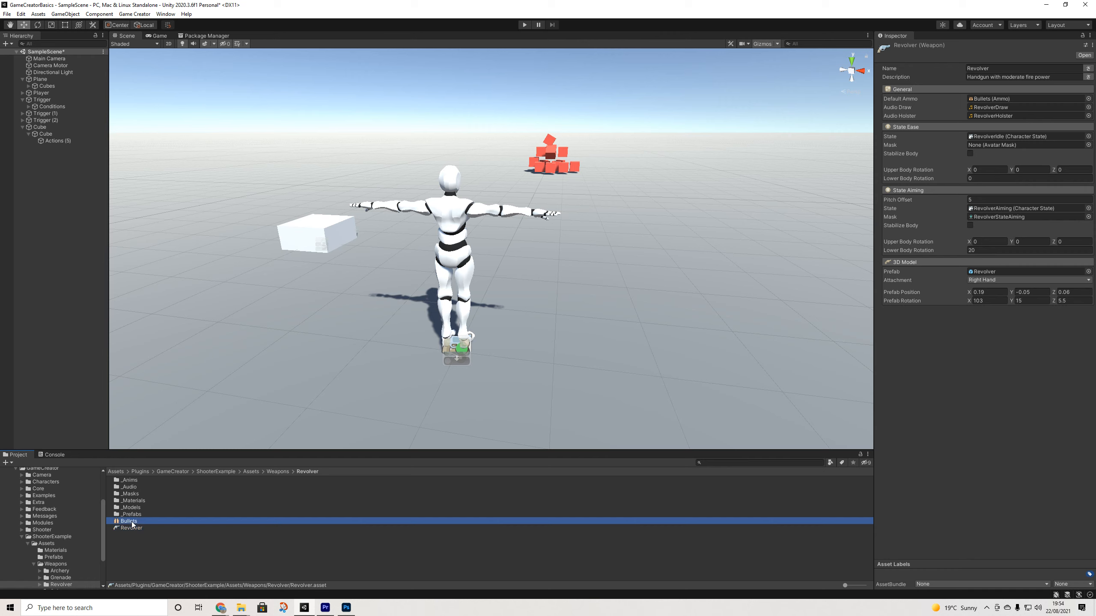
{"action": "left_click", "coordinate": [131, 528]}
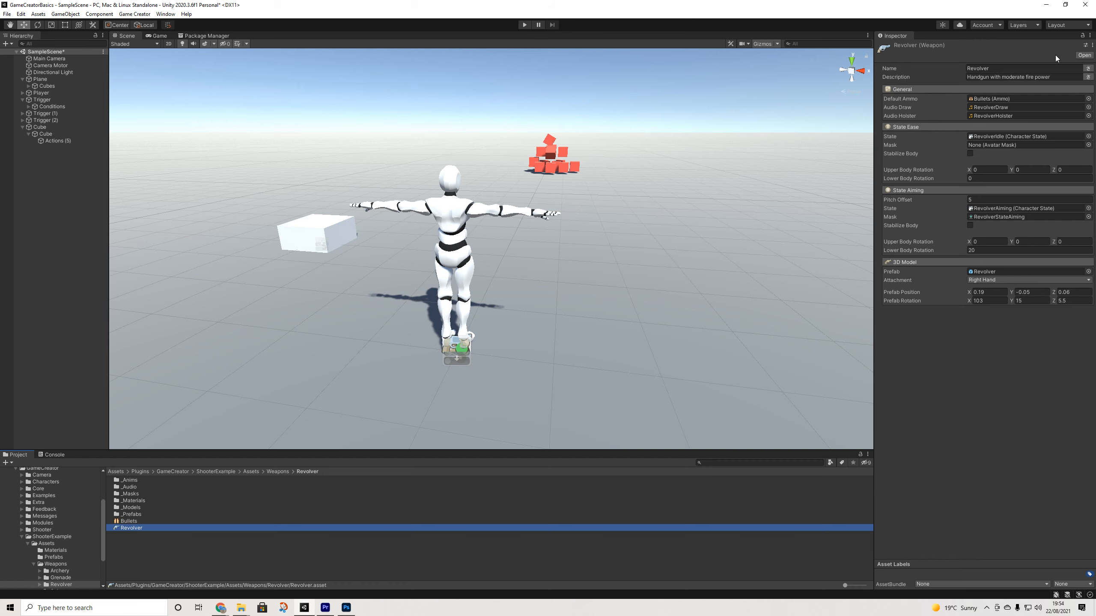
{"action": "left_click", "coordinate": [129, 521]}
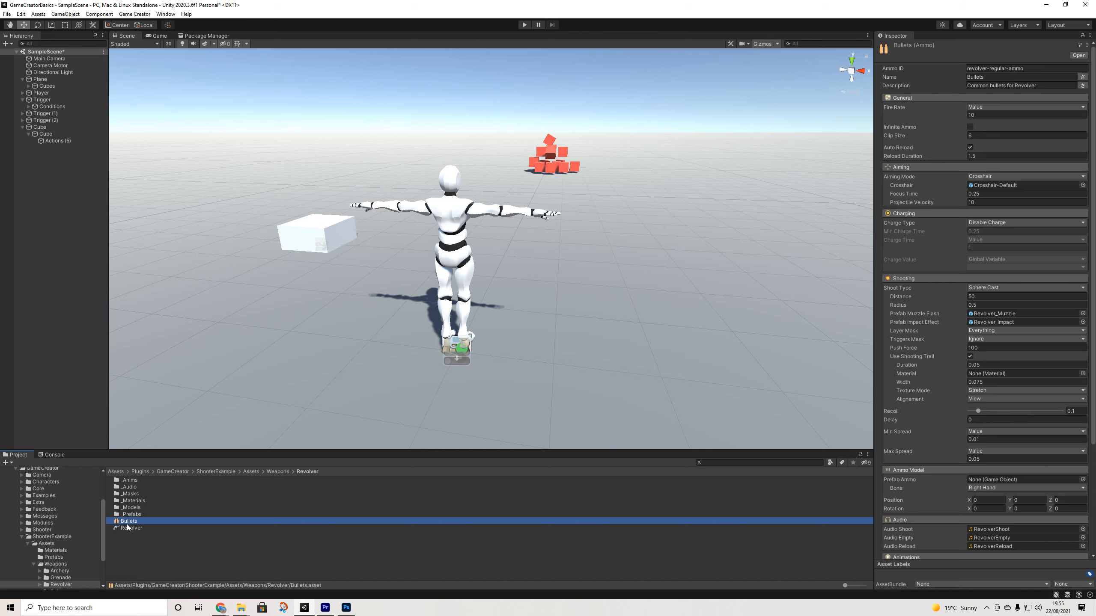
Locate the 3D model prefab assigned to the Revolver weapon and open it in prefab editing mode
{"action": "left_click", "coordinate": [129, 527]}
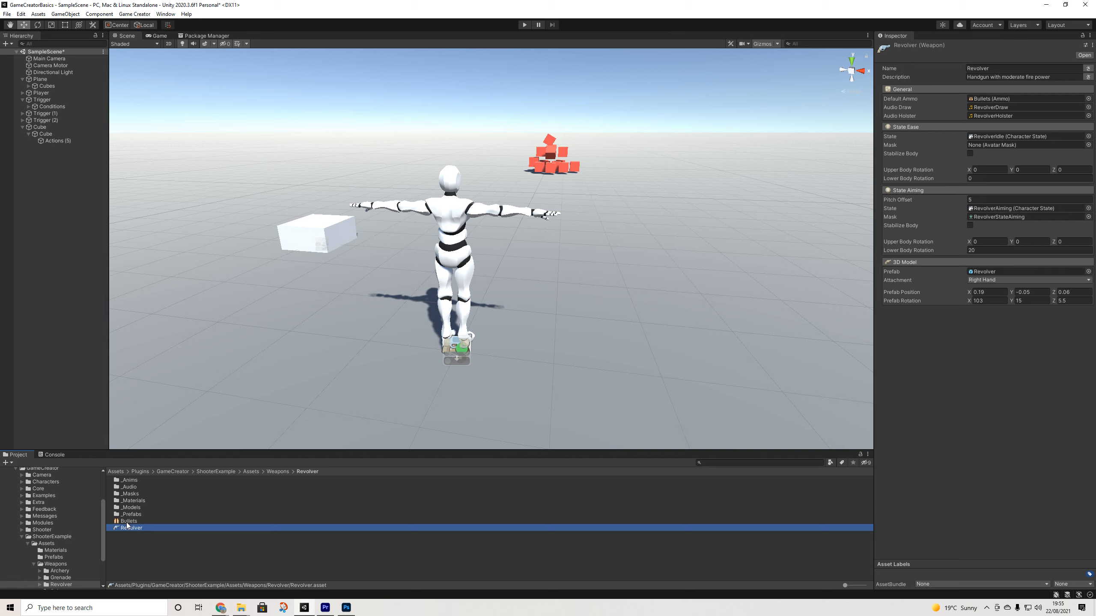
{"action": "left_click", "coordinate": [977, 274]}
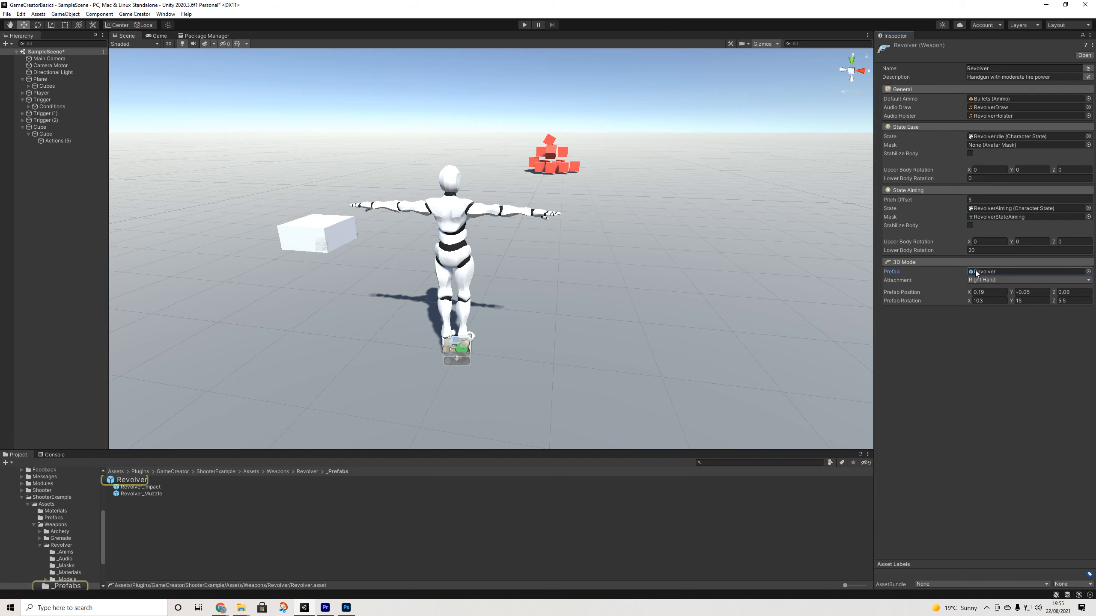
{"action": "double_click", "coordinate": [134, 482]}
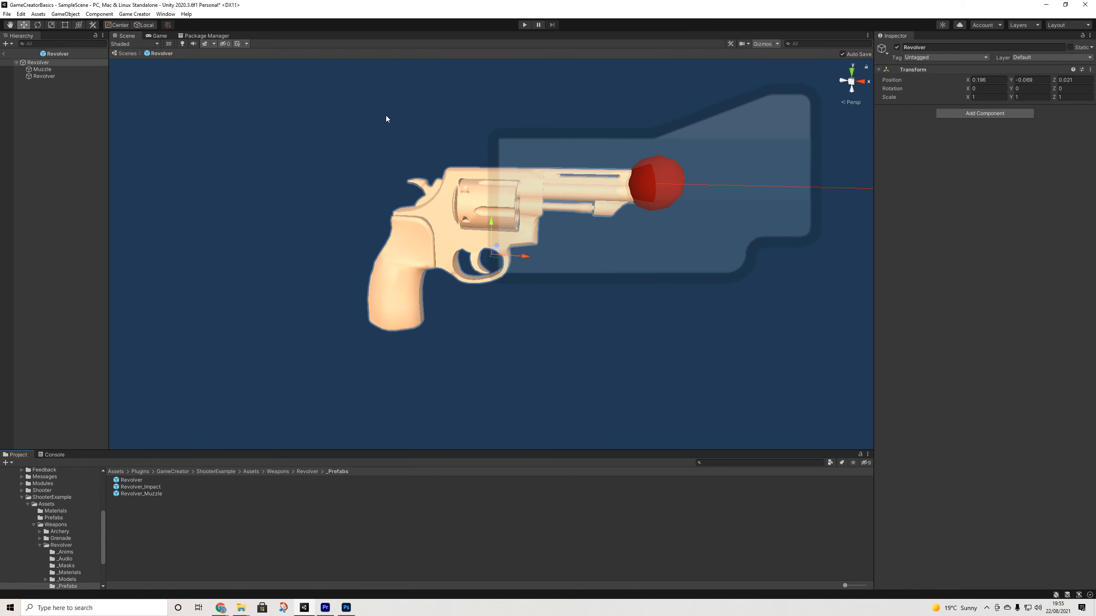
Examine the Muzzle and Revolver child objects inside the Revolver prefab and return to the scene
{"action": "left_click", "coordinate": [42, 69]}
{"action": "left_click", "coordinate": [44, 76]}
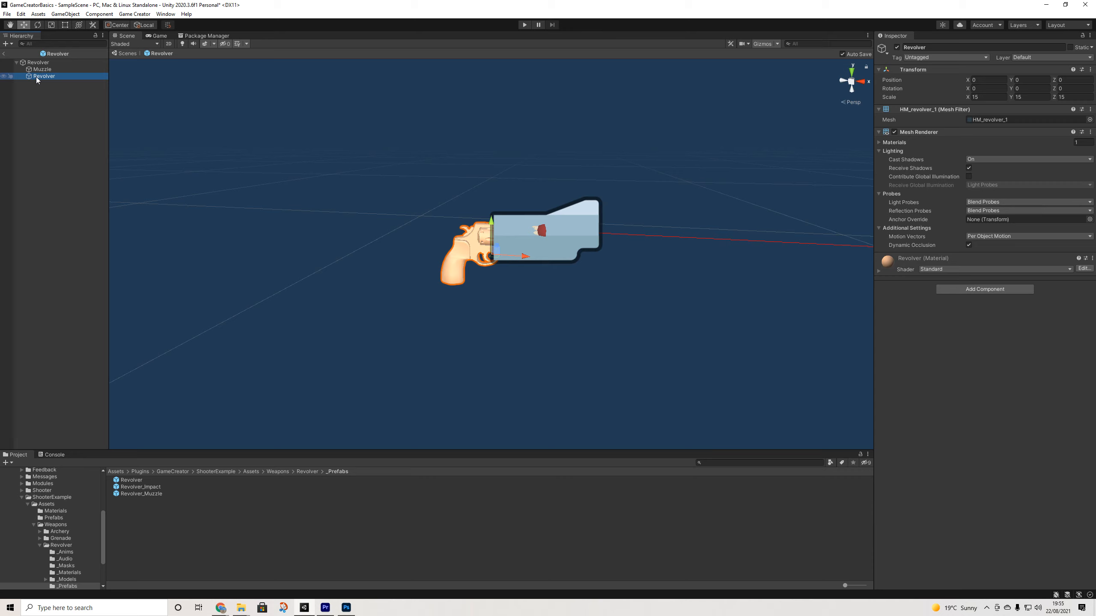
{"action": "scroll", "coordinate": [621, 244], "scroll_direction": "up", "scroll_amount": 5}
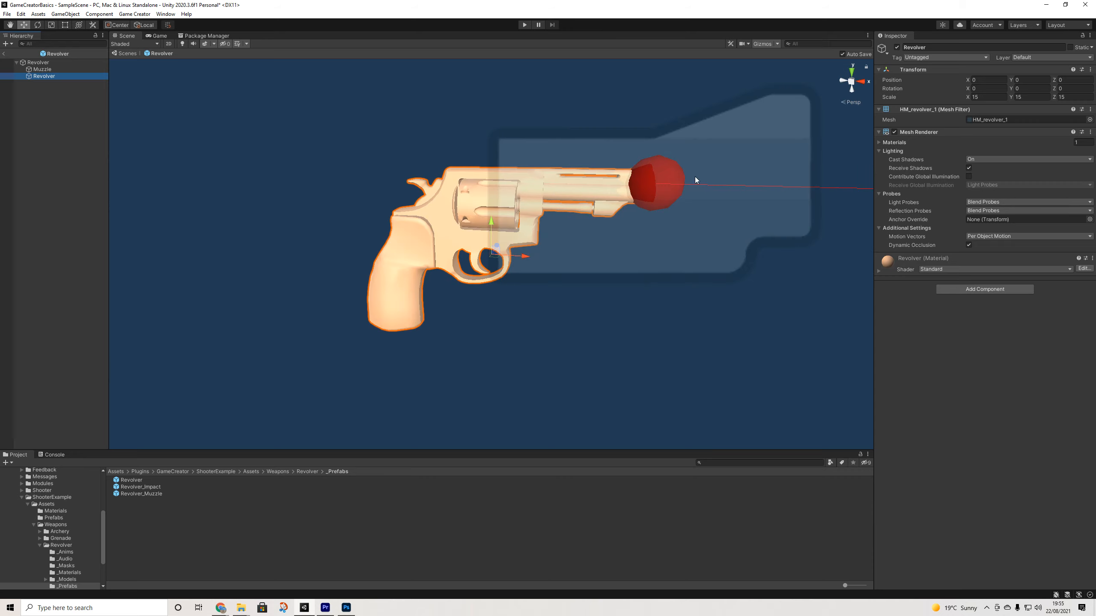
{"action": "left_click", "coordinate": [654, 185]}
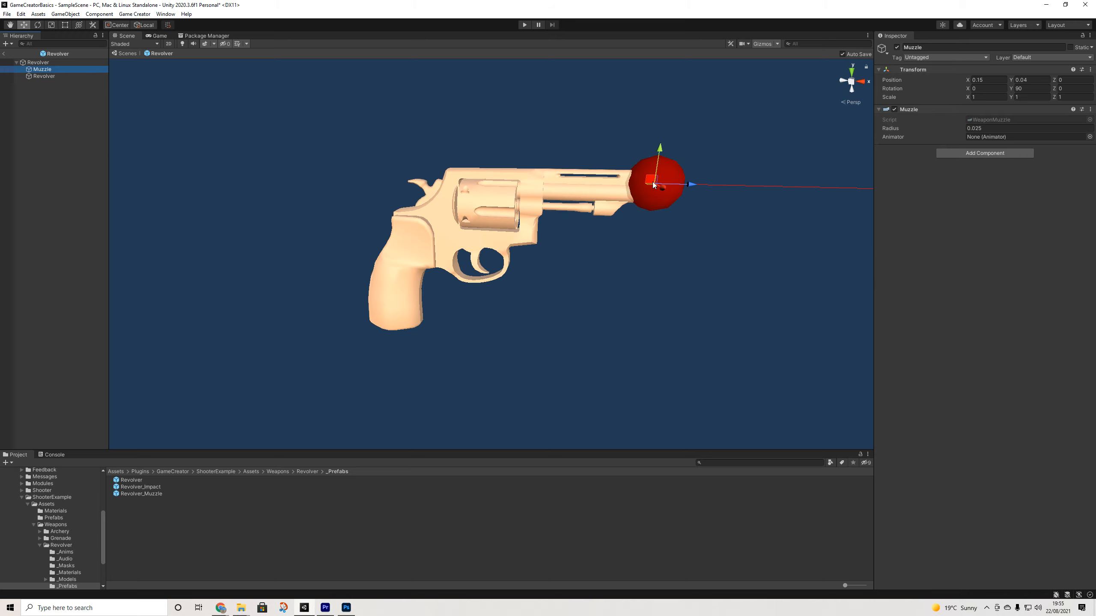
{"action": "left_click_drag", "start_coordinate": [654, 185], "coordinate": [575, 193], "text": "alt"}
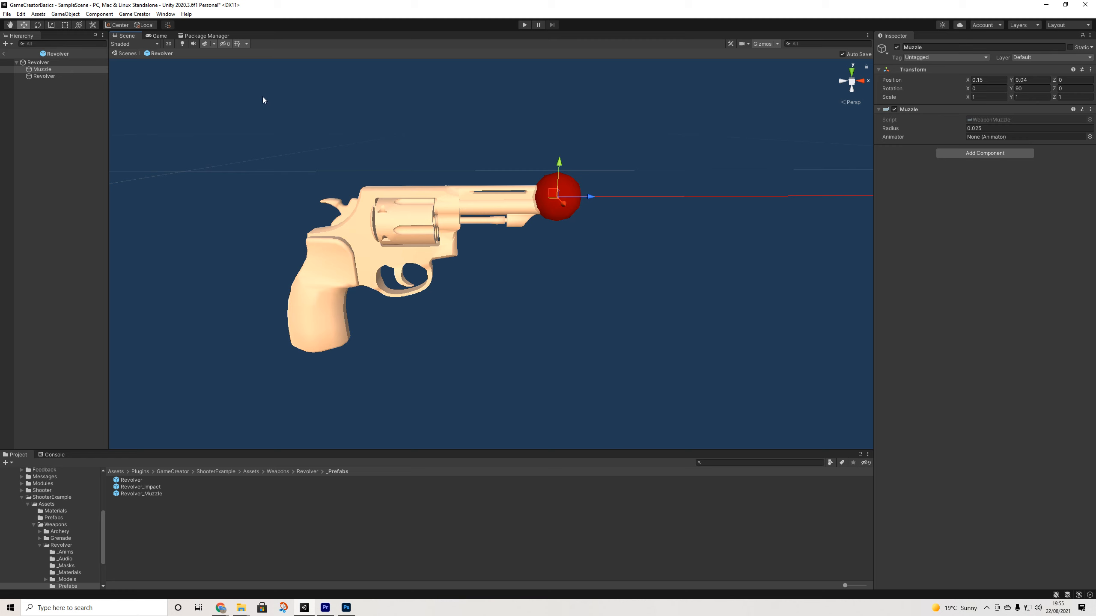
{"action": "left_click", "coordinate": [4, 53]}
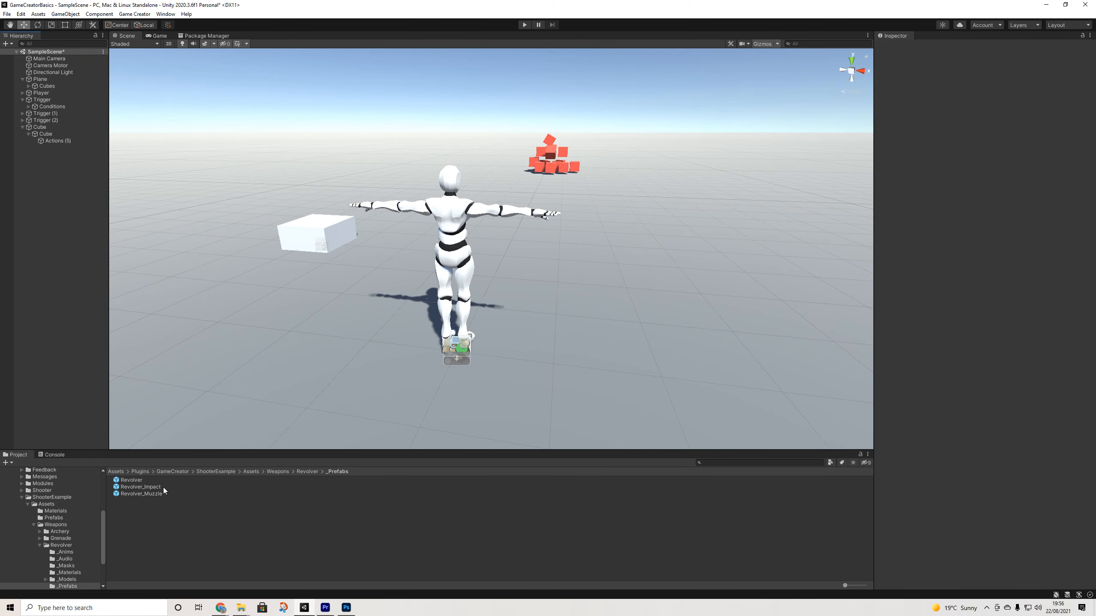
Inspect the Revolver_Impact and Revolver_Muzzle prefab settings and go back to the Revolver weapon folder
{"action": "left_click", "coordinate": [140, 487]}
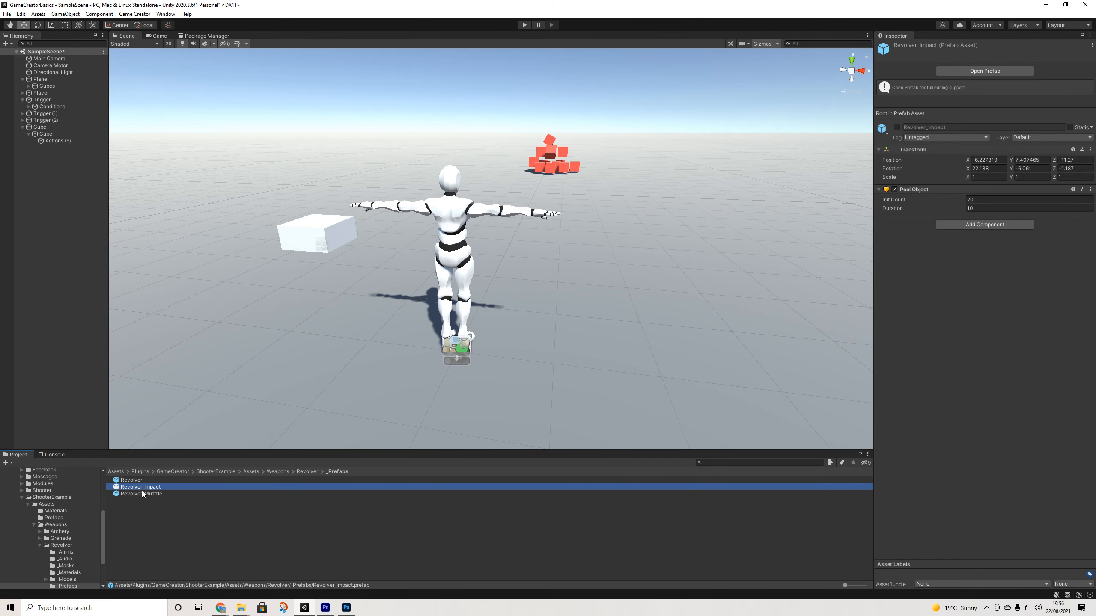
{"action": "left_click", "coordinate": [148, 493]}
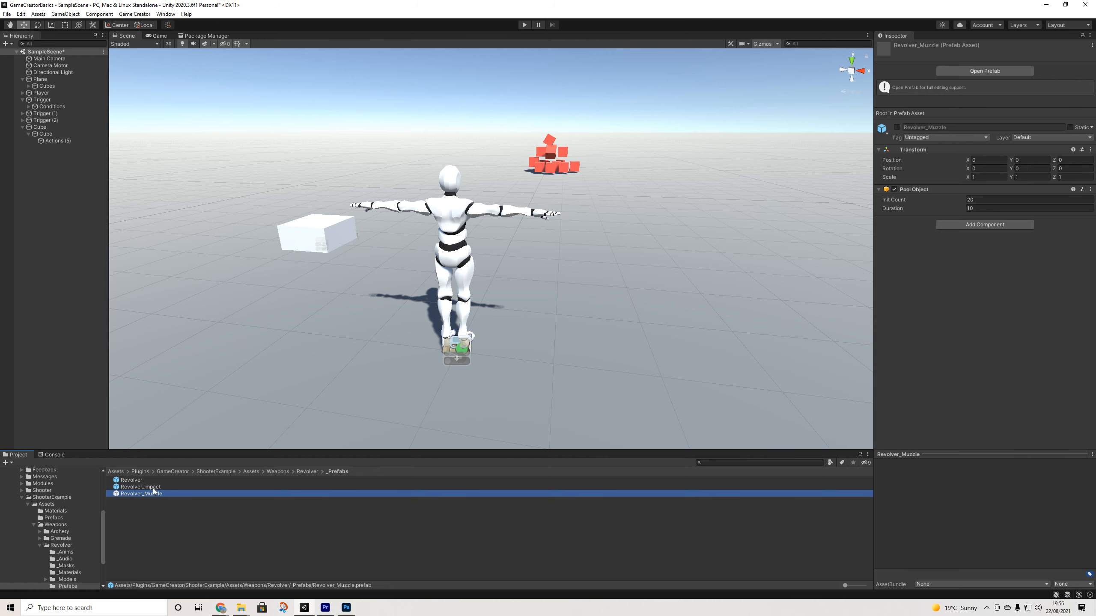
{"action": "left_click", "coordinate": [298, 471]}
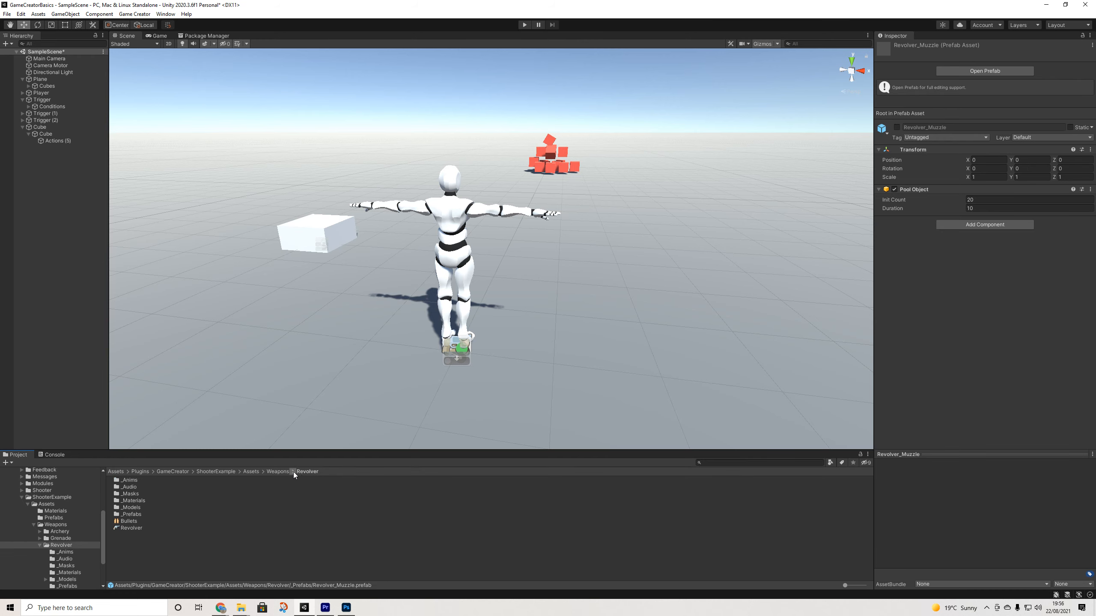
Display the Bullets ammo asset and examine its Fire Rate, Infinite Ammo and Aiming Mode options
{"action": "left_click", "coordinate": [126, 522]}
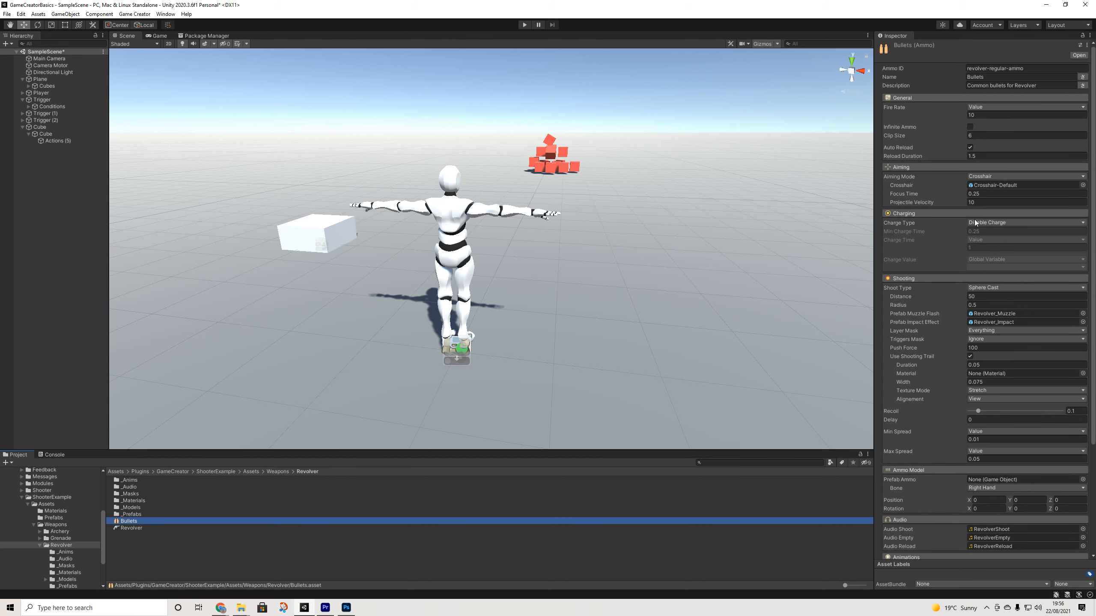
{"action": "left_click", "coordinate": [967, 114]}
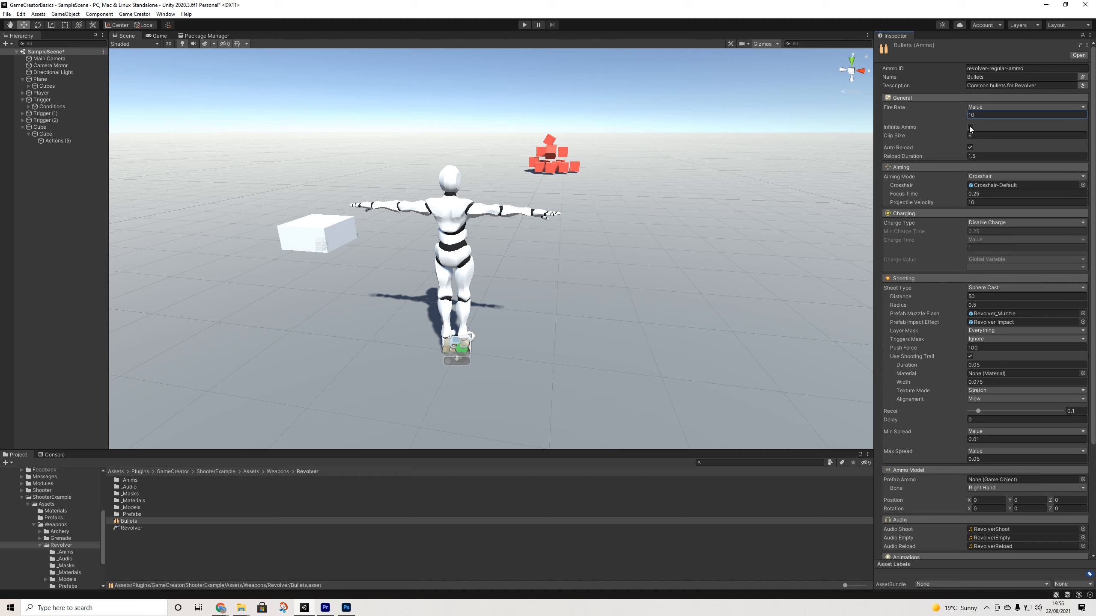
{"action": "left_click", "coordinate": [970, 126]}
{"action": "left_click", "coordinate": [981, 176]}
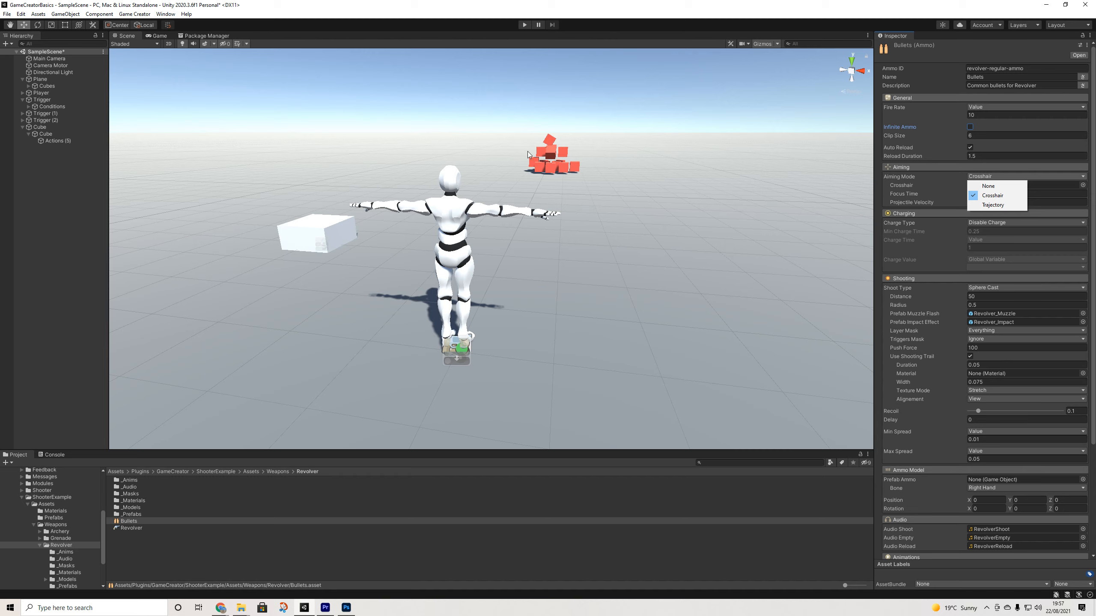
{"action": "left_click", "coordinate": [946, 176]}
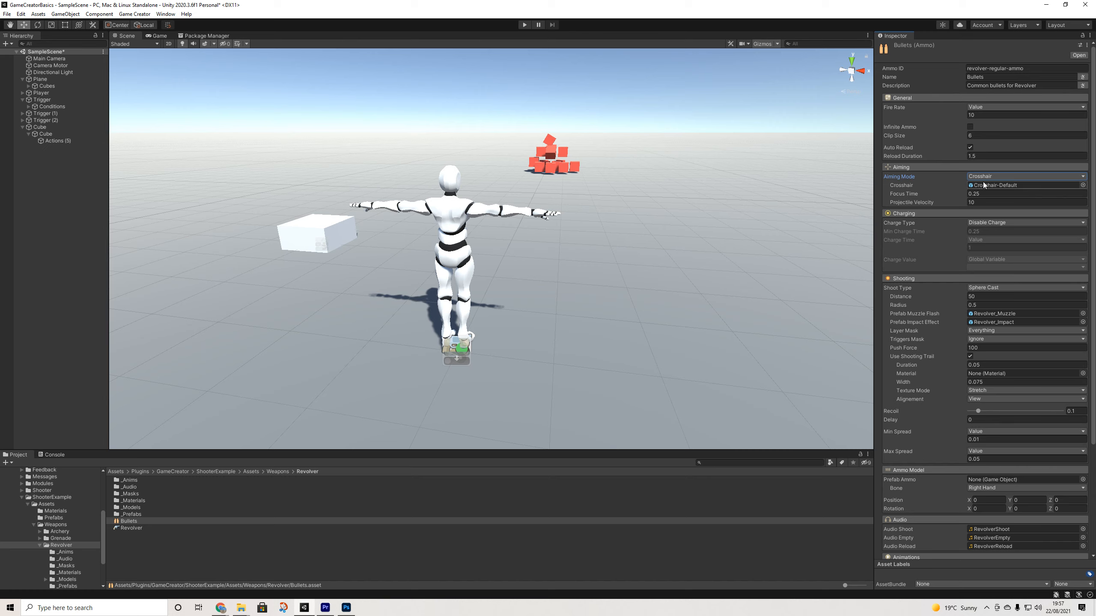
Assign the Crosshair-HighTechA prefab as the crosshair of the Bullets ammo
{"action": "left_click", "coordinate": [1084, 185]}
{"action": "left_click", "coordinate": [827, 337]}
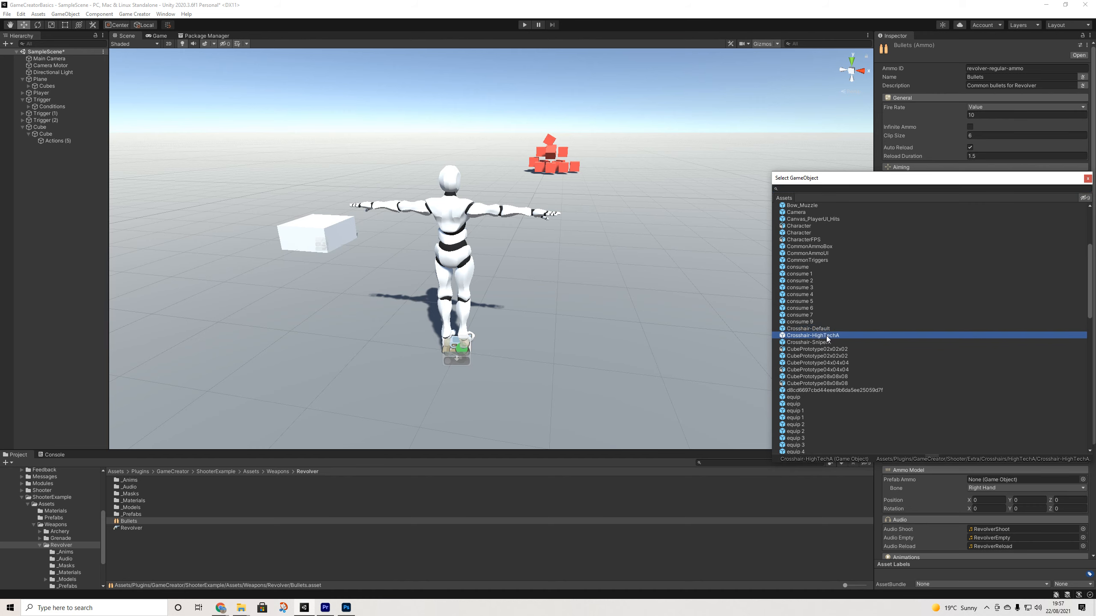
{"action": "left_click", "coordinate": [1088, 179]}
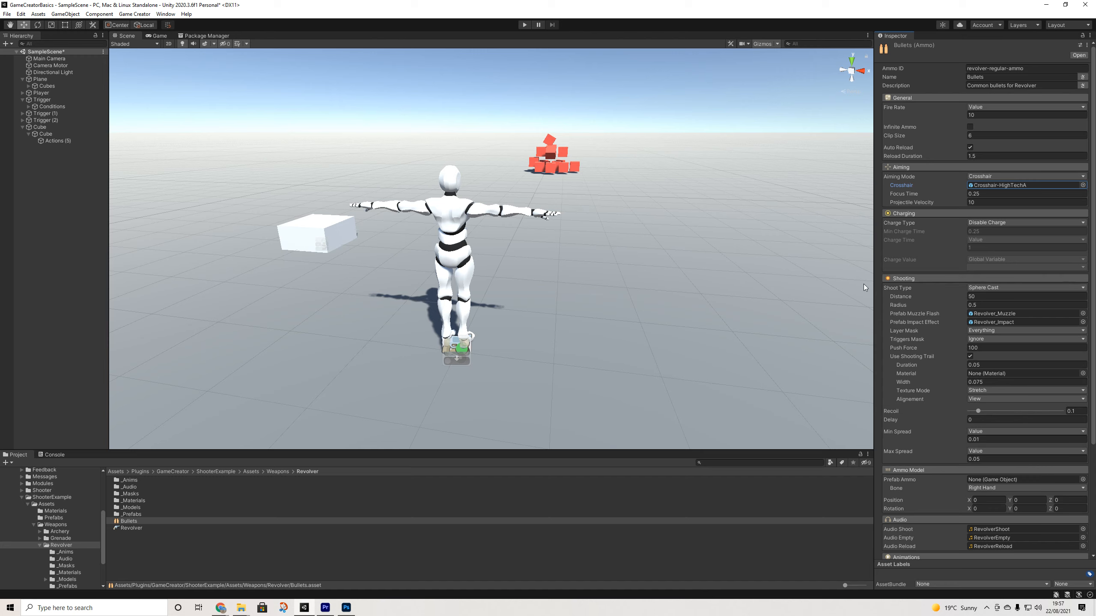
Examine the Shoot Type choices, the shooting settings and the ammo model's Bone choices of the Bullets ammo
{"action": "left_click", "coordinate": [993, 285]}
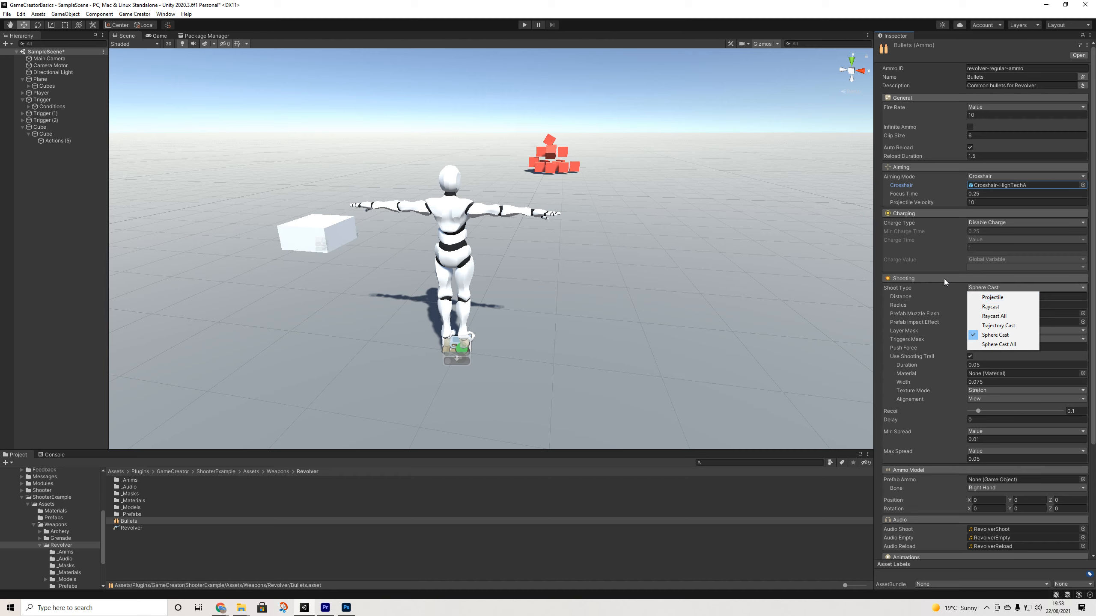
{"action": "left_click", "coordinate": [945, 306]}
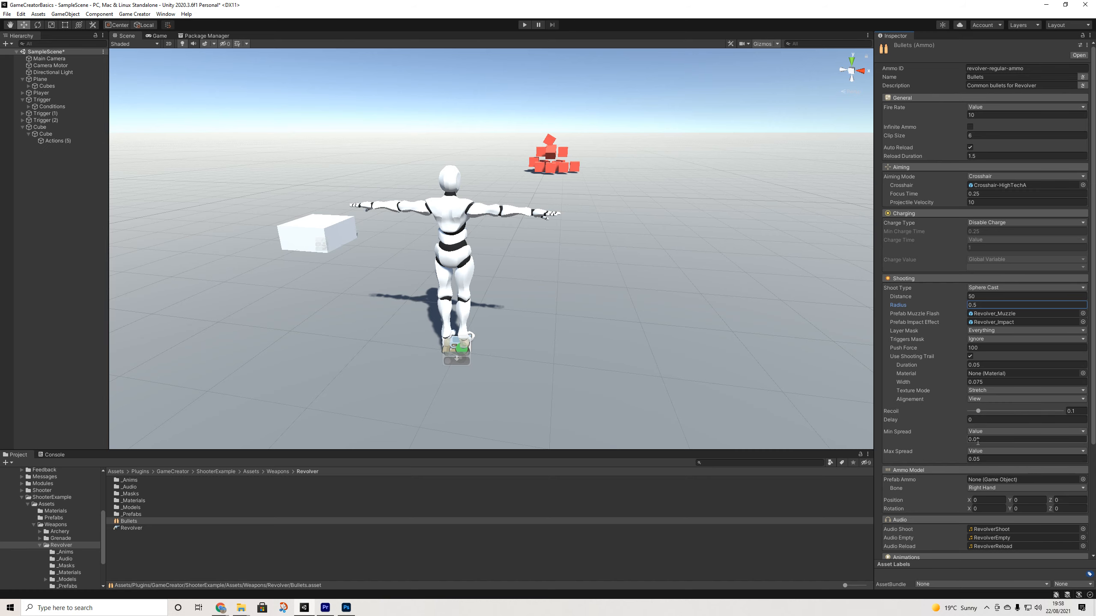
{"action": "scroll", "coordinate": [987, 443], "scroll_direction": "down", "scroll_amount": 3}
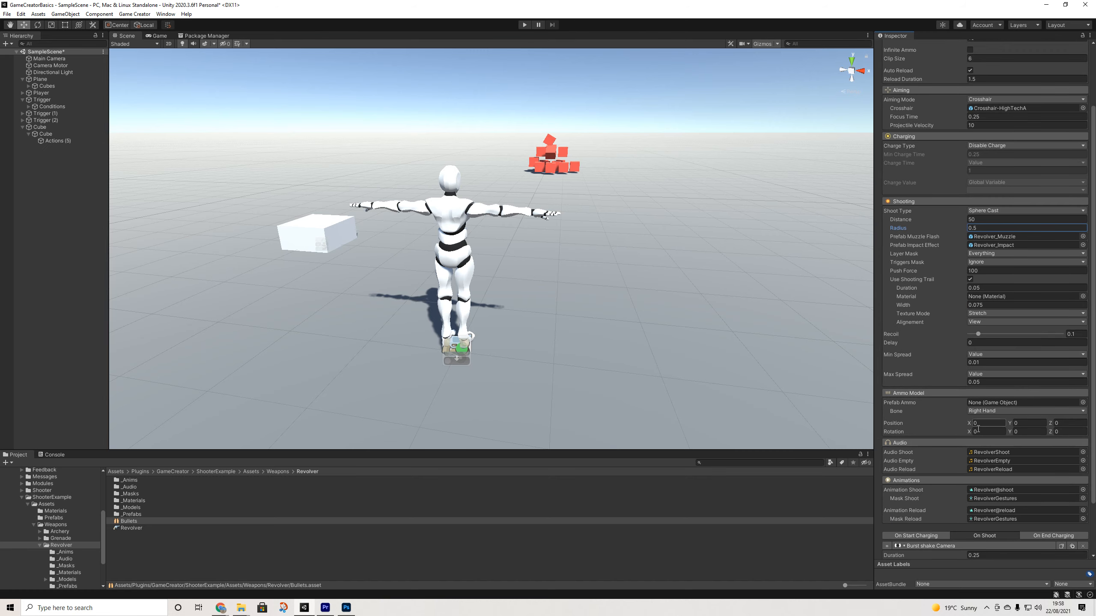
{"action": "scroll", "coordinate": [984, 419], "scroll_direction": "down", "scroll_amount": 2}
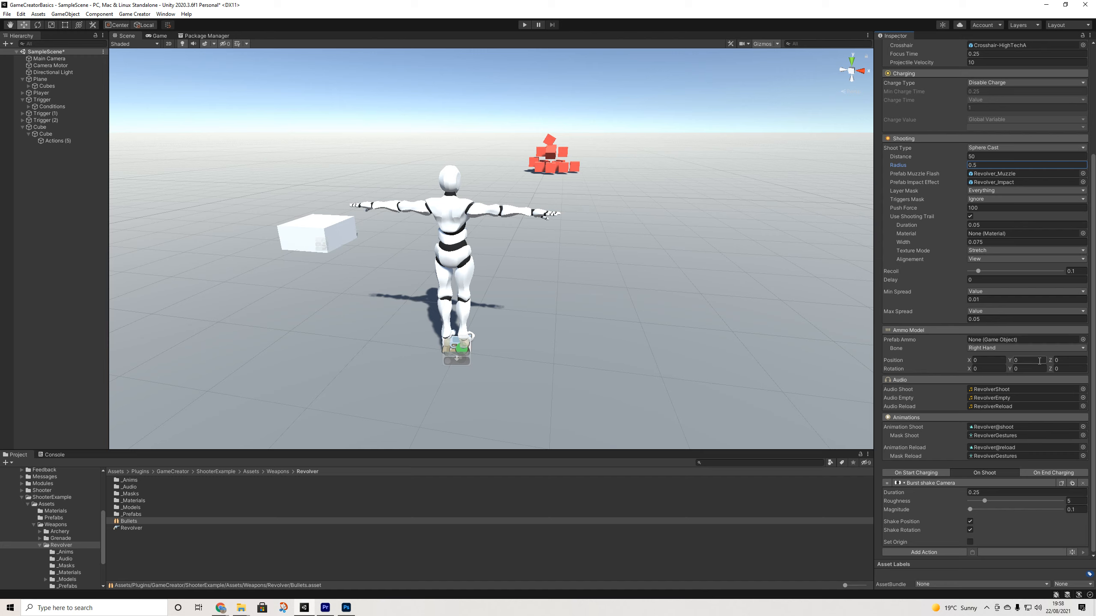
{"action": "left_click", "coordinate": [982, 348]}
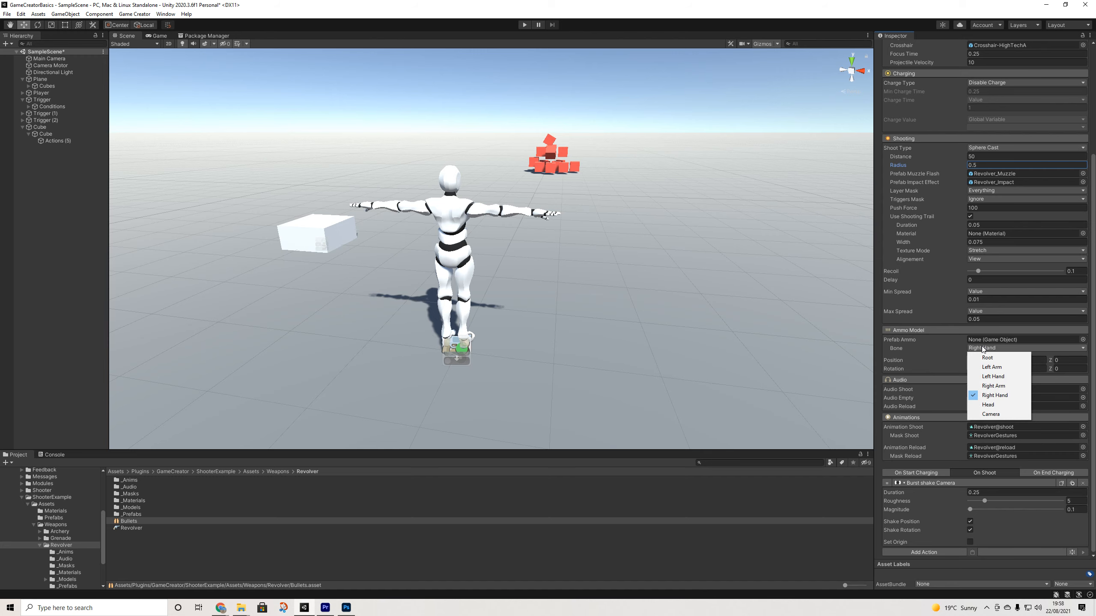
{"action": "left_click", "coordinate": [948, 347]}
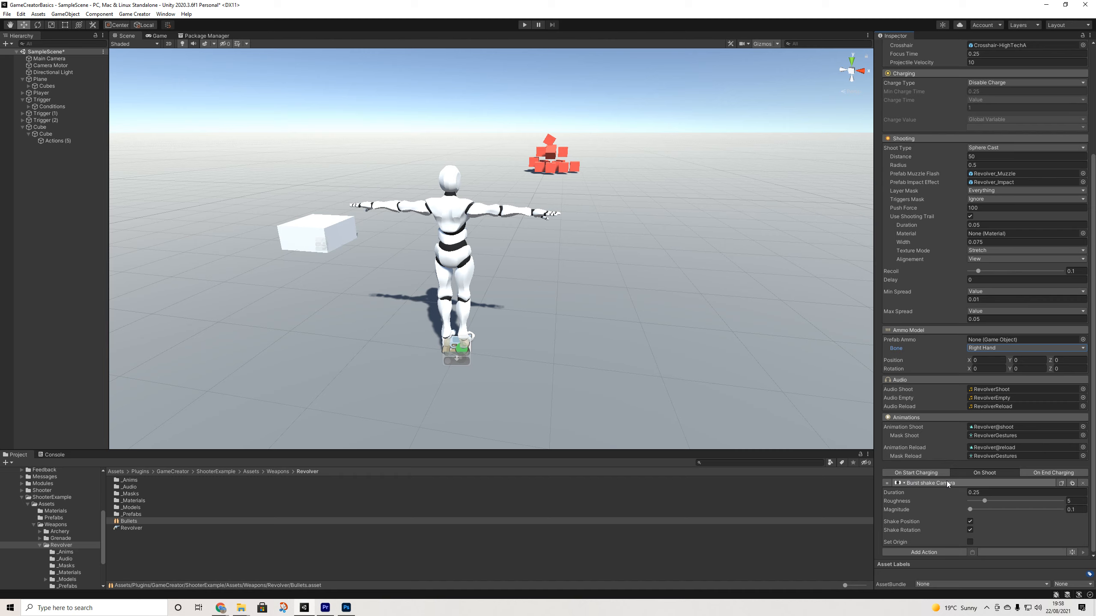
Look over all sections of the Bullets ammo, from General down to the On Shoot camera shake action
{"action": "scroll", "coordinate": [929, 475], "scroll_direction": "up", "scroll_amount": 5}
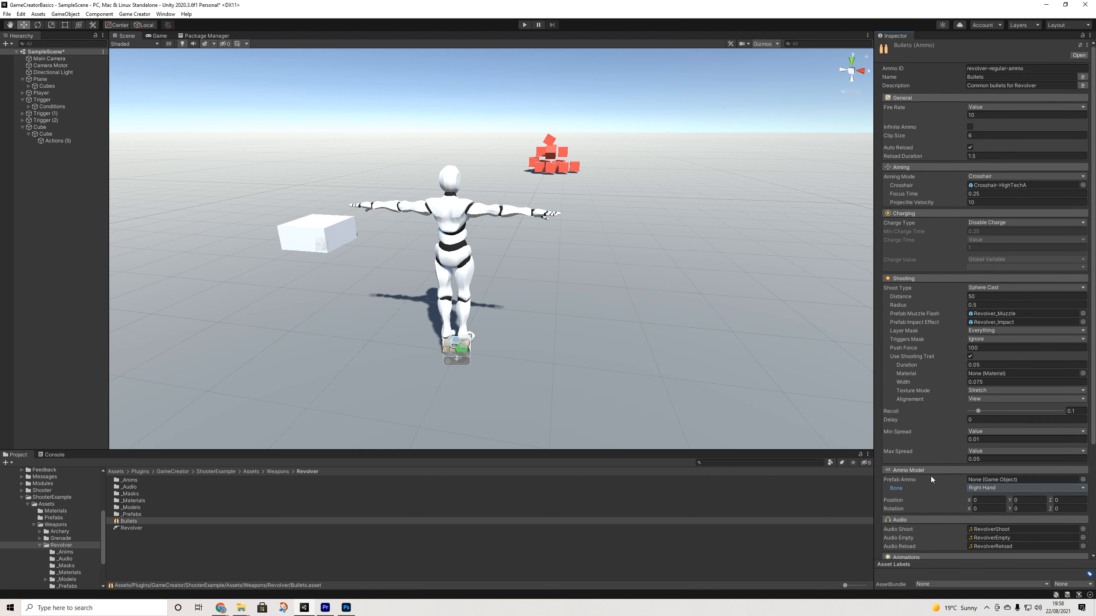
{"action": "scroll", "coordinate": [946, 396], "scroll_direction": "down", "scroll_amount": 5}
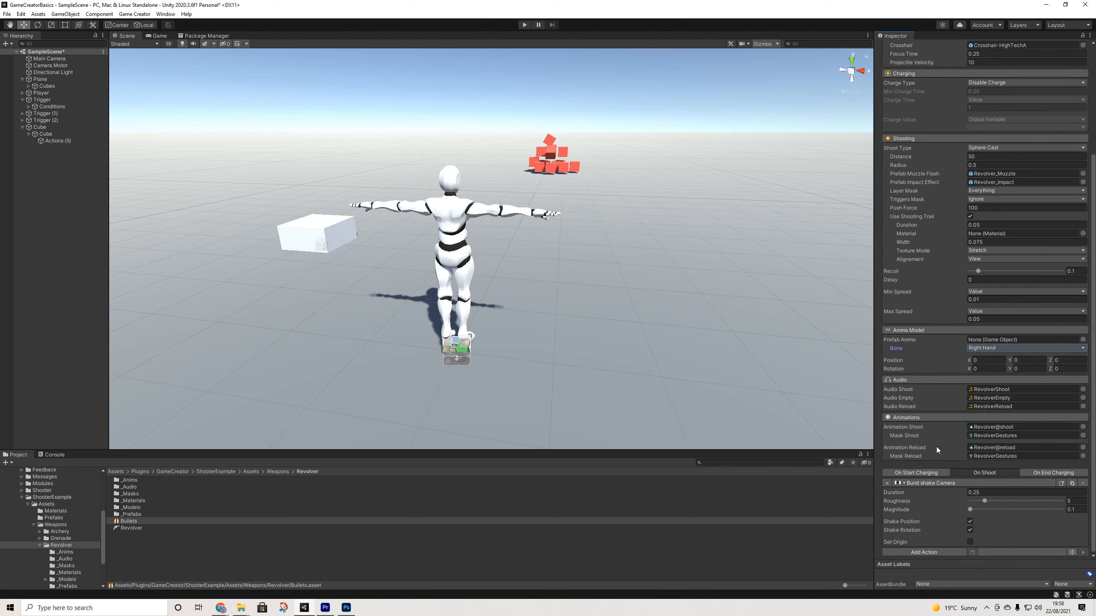
{"action": "scroll", "coordinate": [976, 284], "scroll_direction": "up", "scroll_amount": 5}
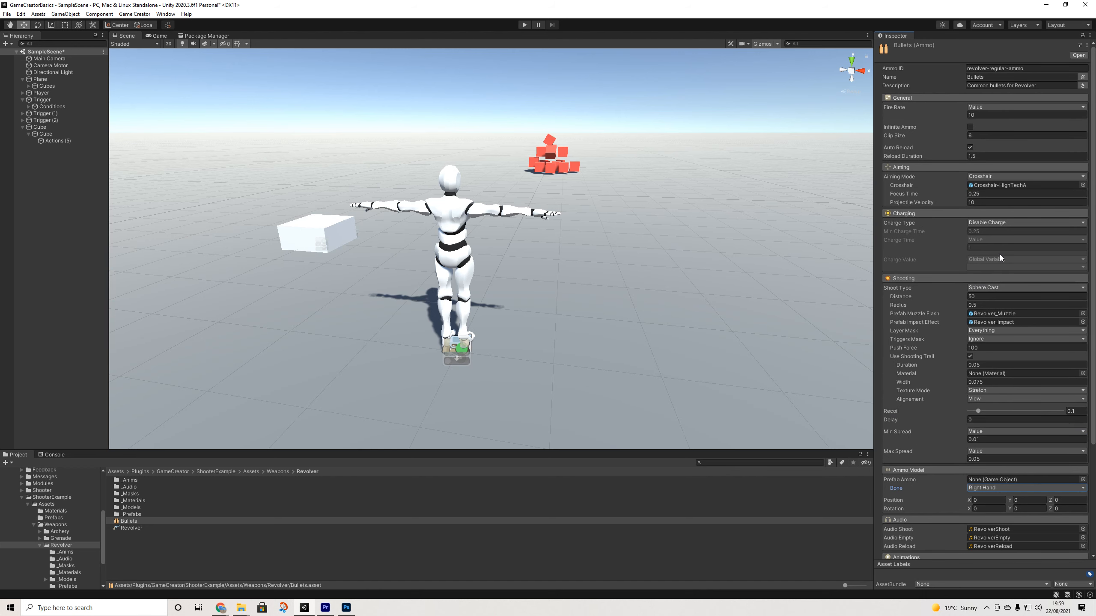
{"action": "scroll", "coordinate": [1006, 276], "scroll_direction": "down", "scroll_amount": 5}
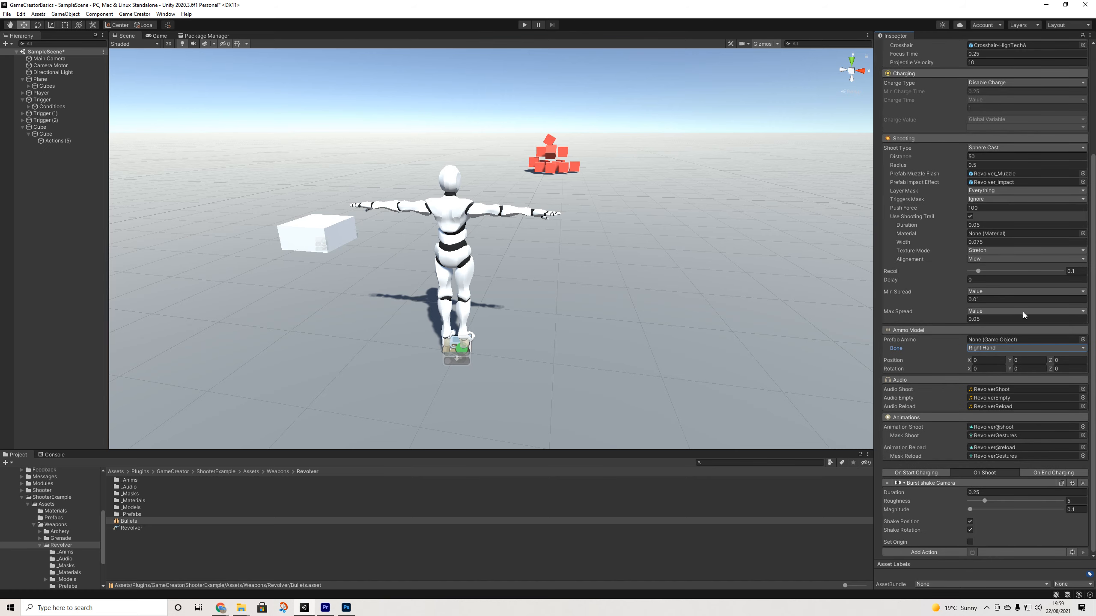
{"action": "scroll", "coordinate": [581, 322], "scroll_direction": "down", "scroll_amount": 4}
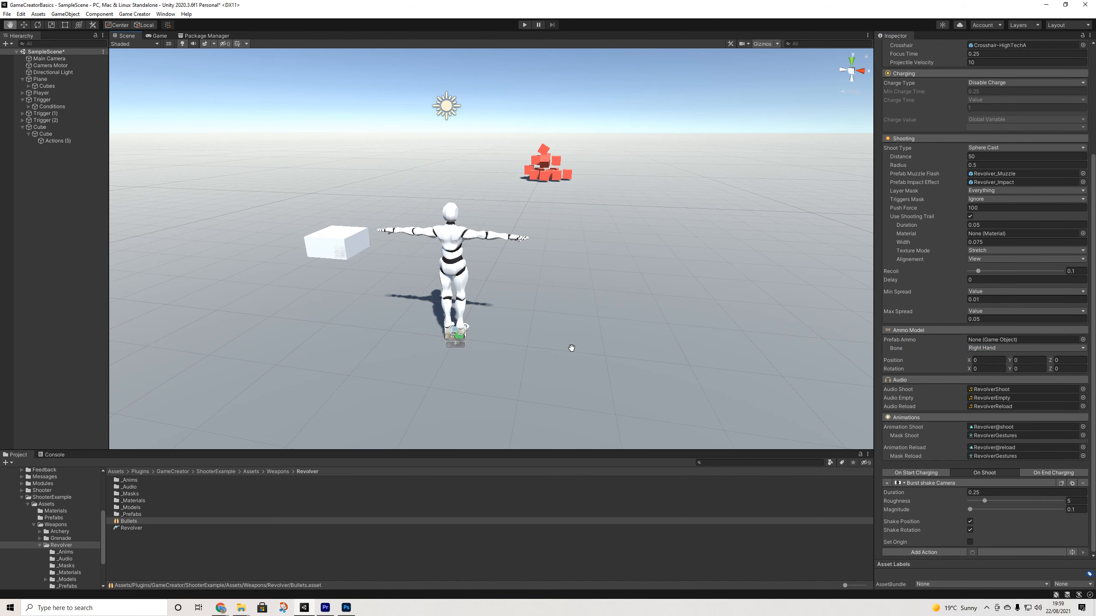
{"action": "scroll", "coordinate": [1005, 220], "scroll_direction": "up", "scroll_amount": 5}
{"action": "scroll", "coordinate": [1011, 194], "scroll_direction": "down", "scroll_amount": 5}
{"action": "scroll", "coordinate": [983, 151], "scroll_direction": "up", "scroll_amount": 4}
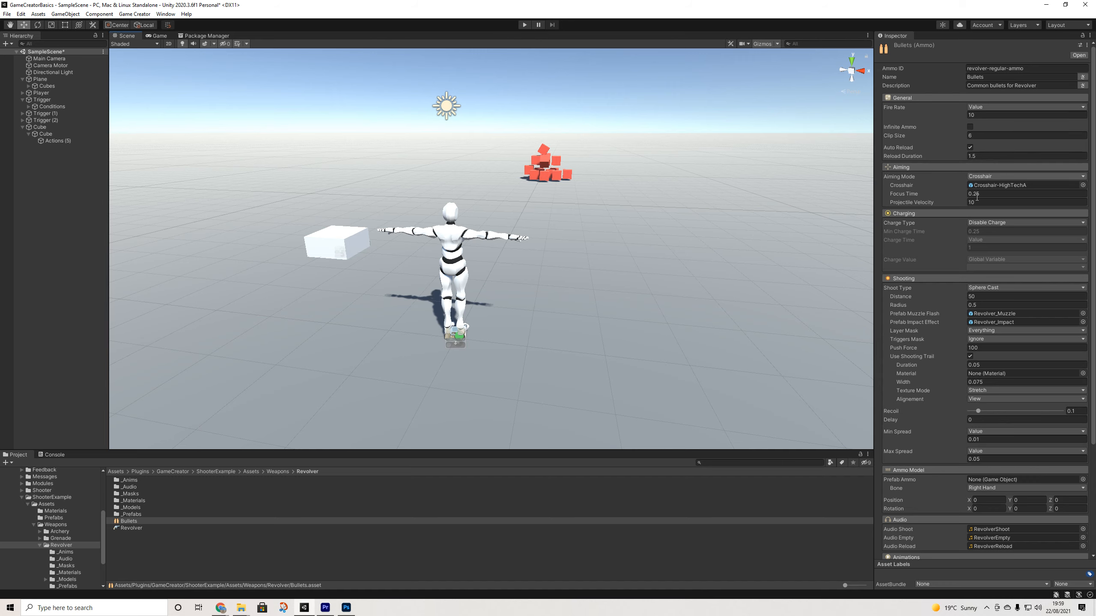
Check which value sources the Bullets ammo's Fire Rate accepts and look at its Clip Size setting
{"action": "left_click", "coordinate": [990, 108]}
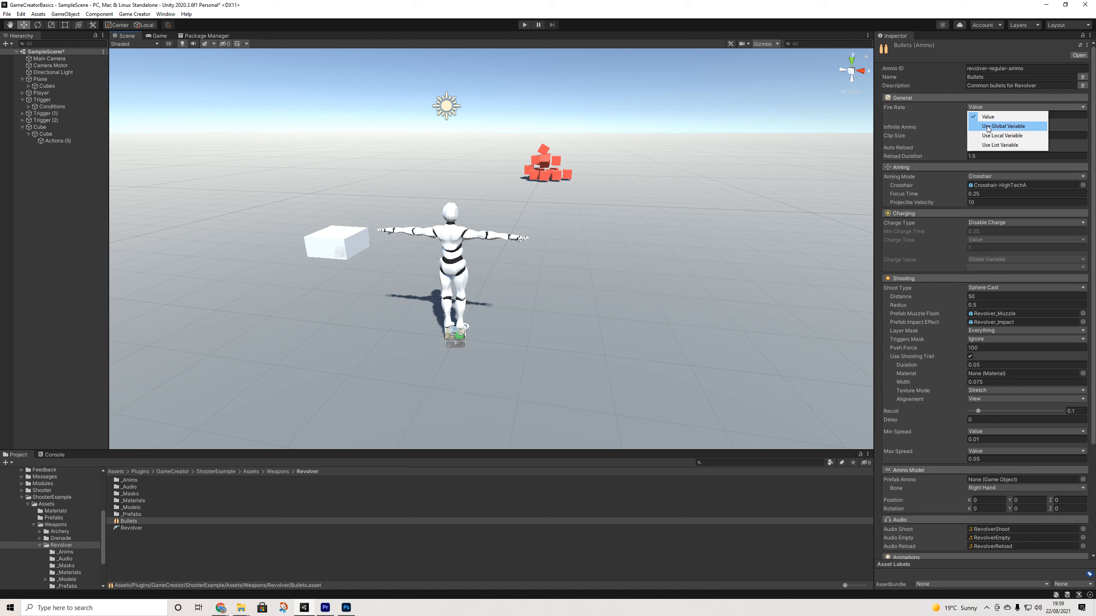
{"action": "left_click", "coordinate": [926, 113]}
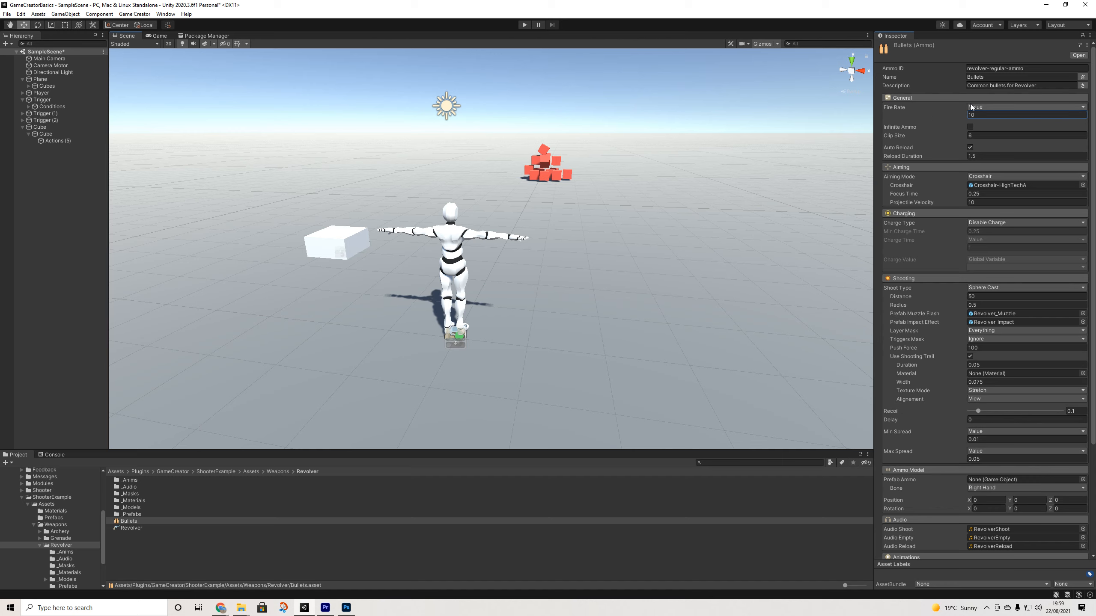
{"action": "left_click", "coordinate": [972, 107]}
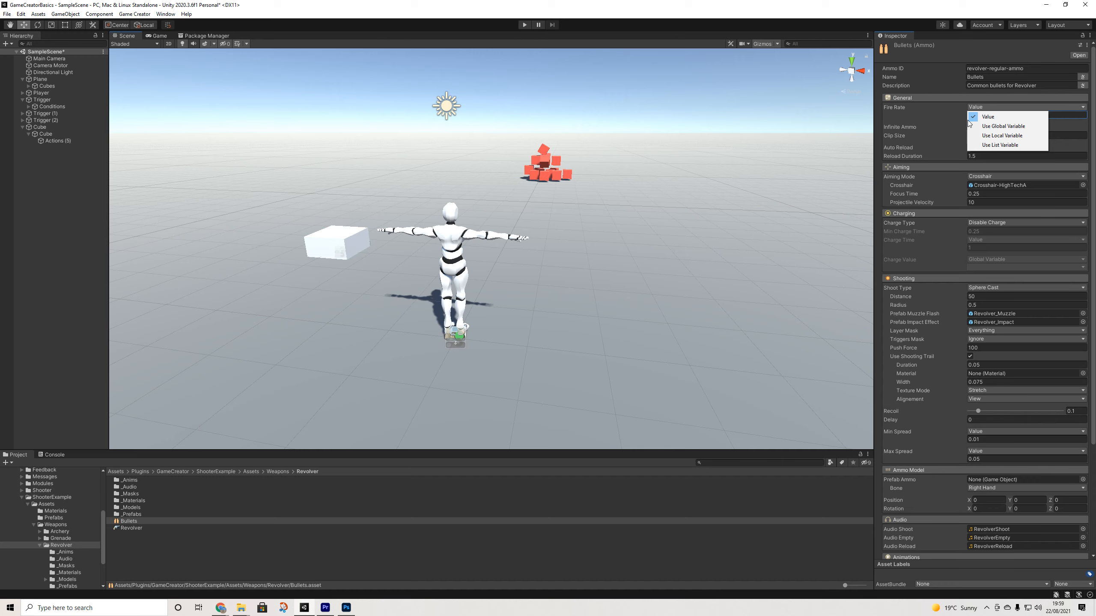
{"action": "left_click", "coordinate": [949, 115]}
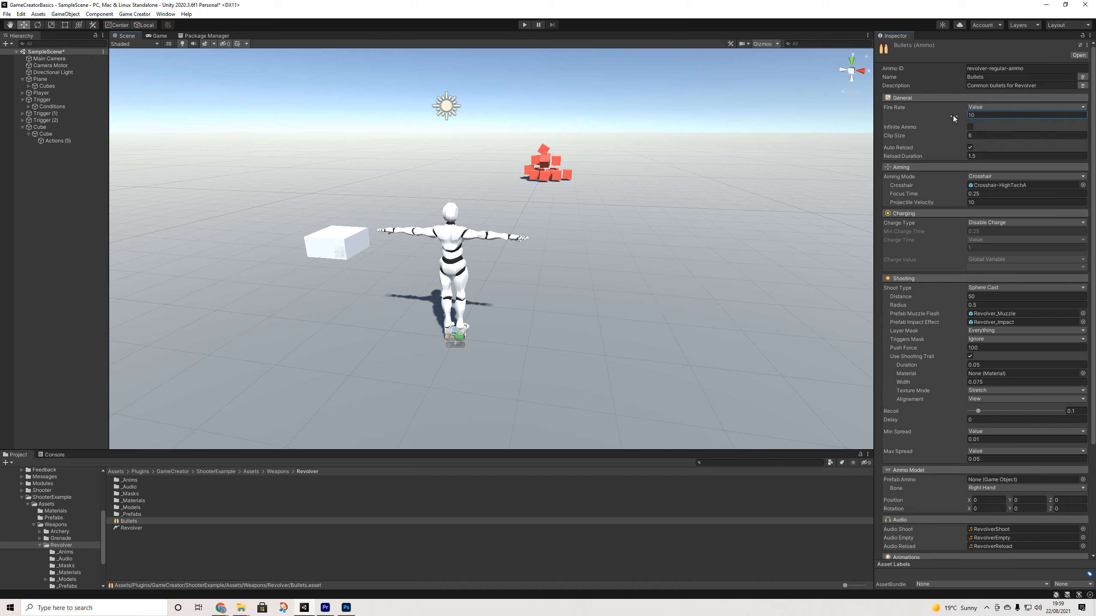
{"action": "left_click", "coordinate": [971, 136]}
Review the reload, muzzle flash, impact effect, audio and animation settings of the Bullets ammo
{"action": "scroll", "coordinate": [925, 186], "scroll_direction": "down", "scroll_amount": 5}
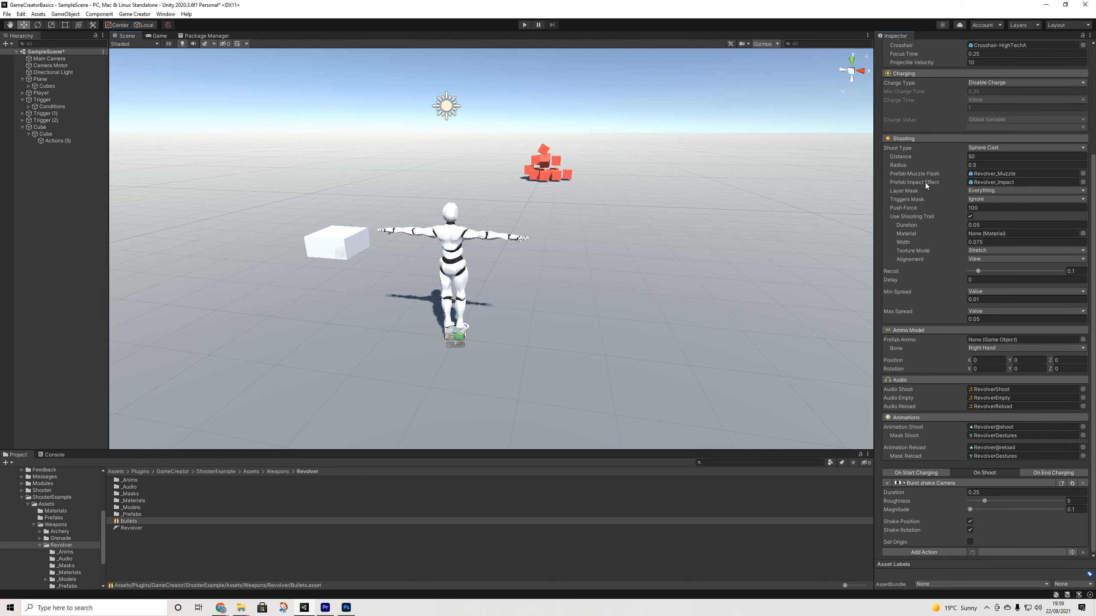
{"action": "scroll", "coordinate": [952, 259], "scroll_direction": "up", "scroll_amount": 5}
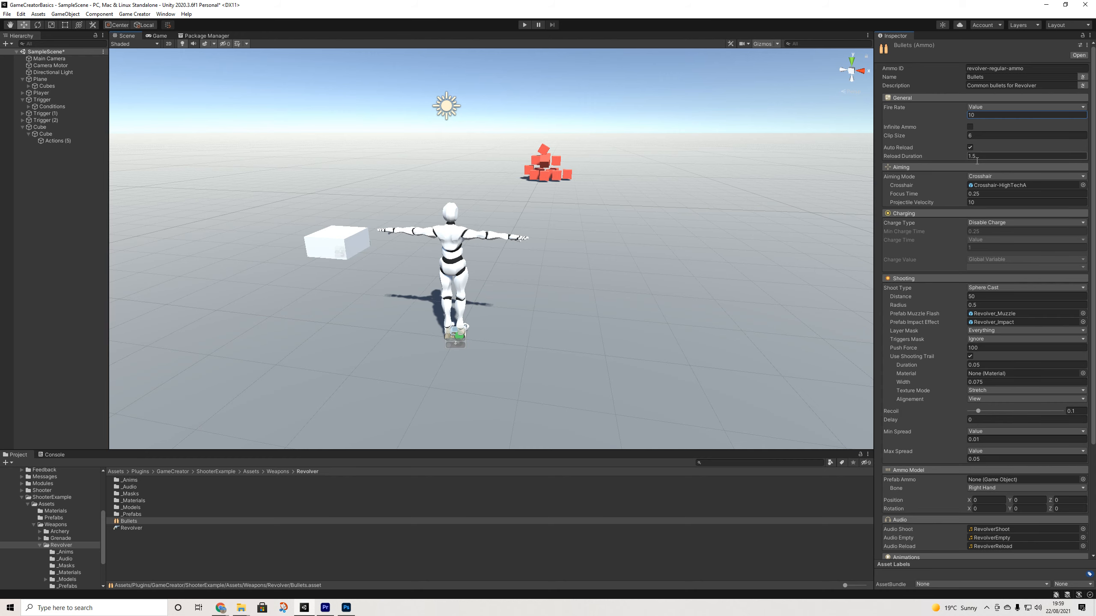
{"action": "scroll", "coordinate": [993, 216], "scroll_direction": "down", "scroll_amount": 5}
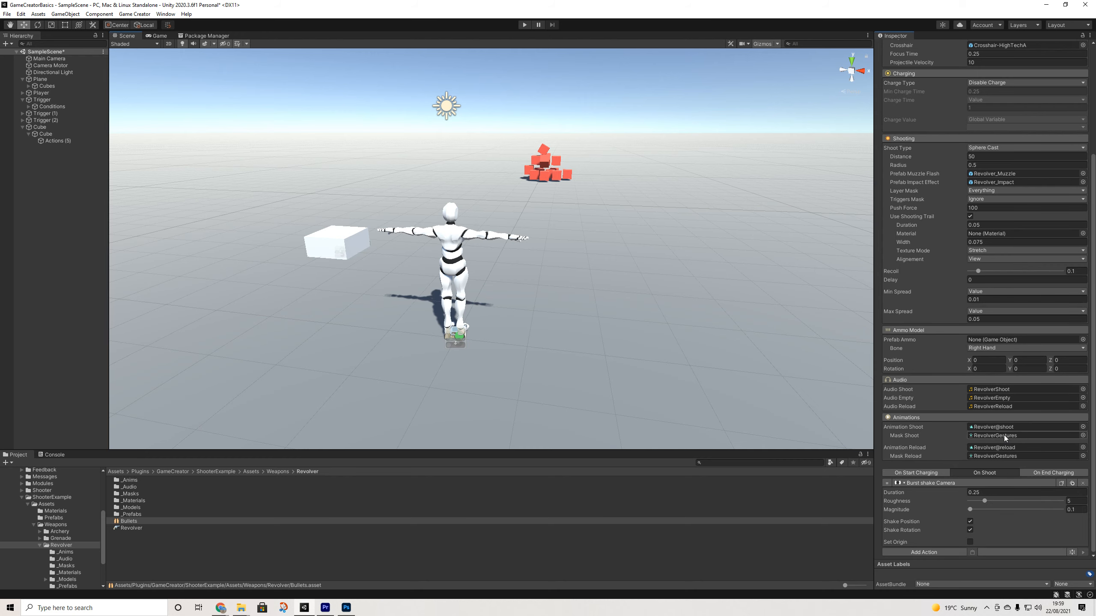
{"action": "scroll", "coordinate": [1003, 435], "scroll_direction": "up", "scroll_amount": 5}
{"action": "scroll", "coordinate": [482, 347], "scroll_direction": "down", "scroll_amount": 2}
{"action": "middle_click_drag", "start_coordinate": [480, 348], "coordinate": [444, 331]}
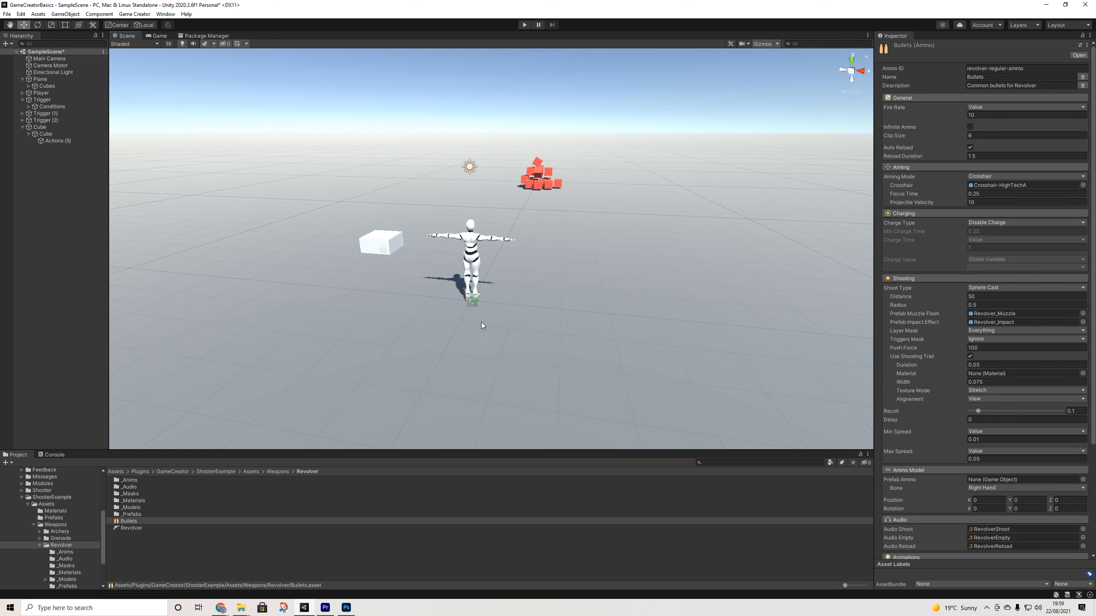